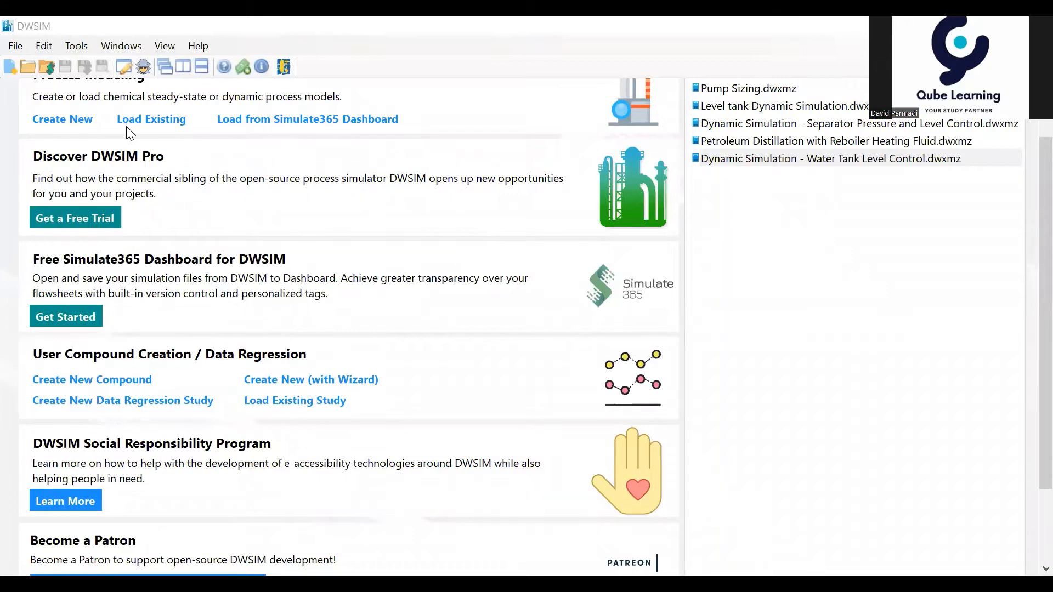
# Step: Create a new process simulation and add Propane to its compounds
pyautogui.click(61, 121)
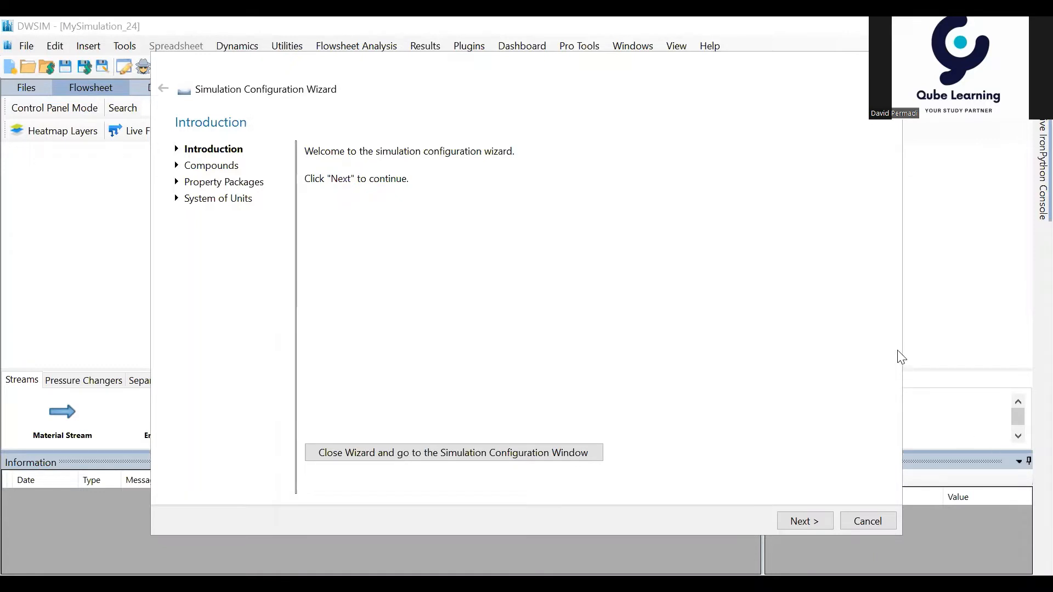
pyautogui.click(802, 520)
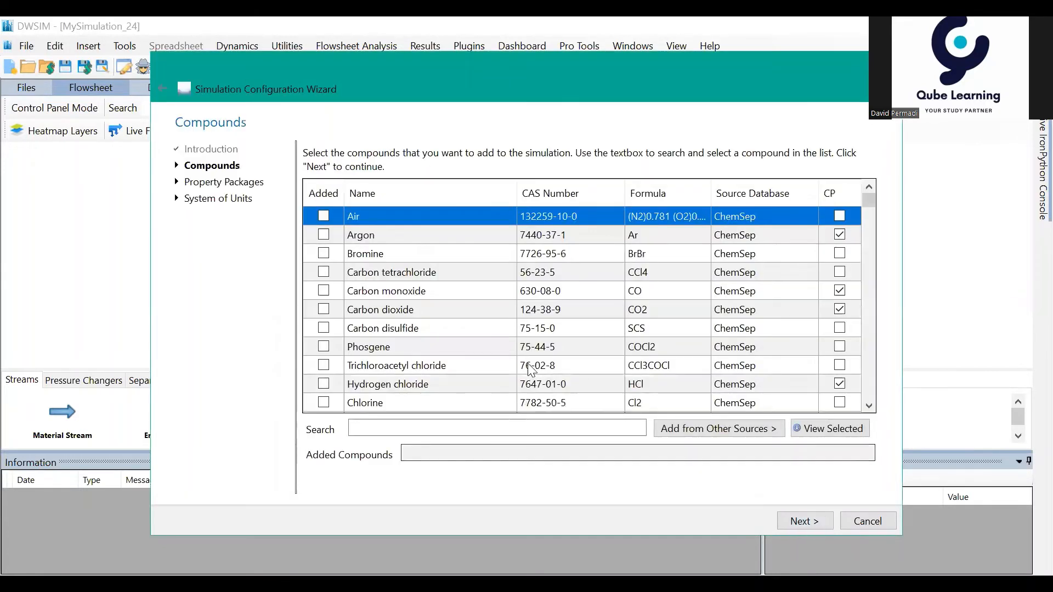
pyautogui.click(502, 428)
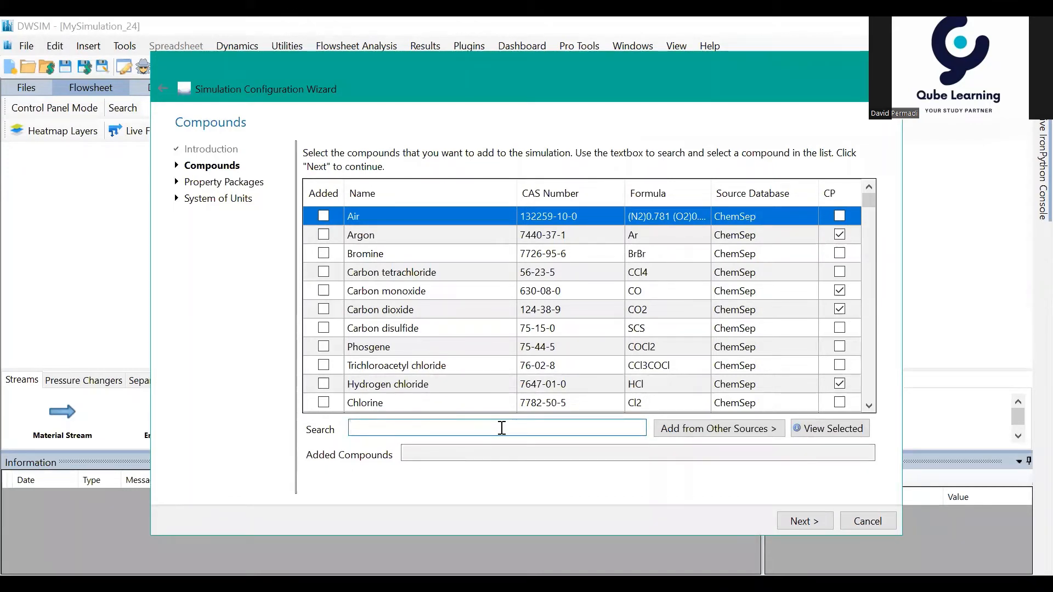
pyautogui.write('prop-1-En-2-Ylbenzene')
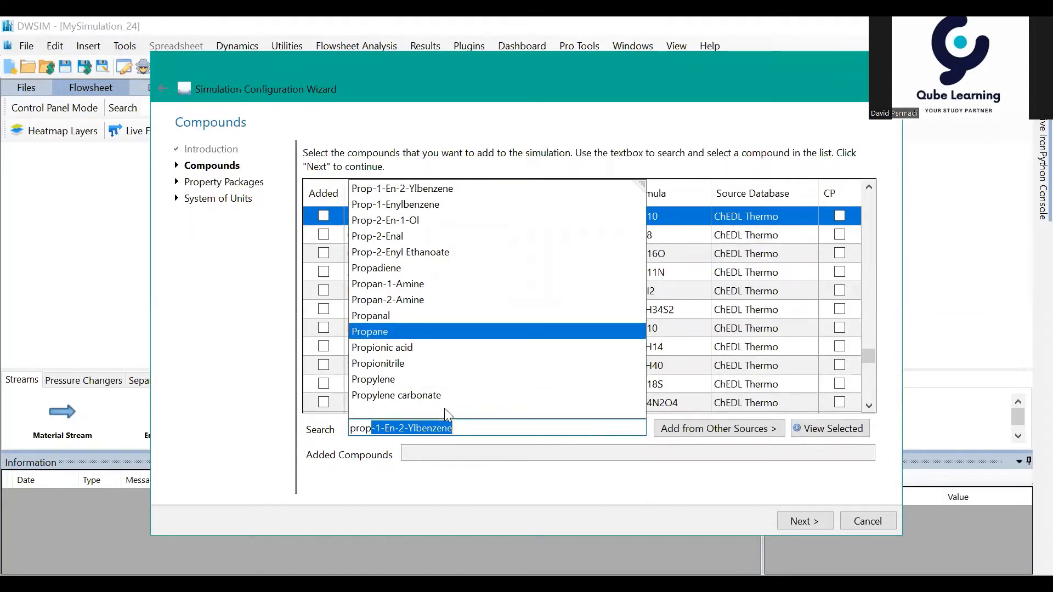
pyautogui.click(371, 332)
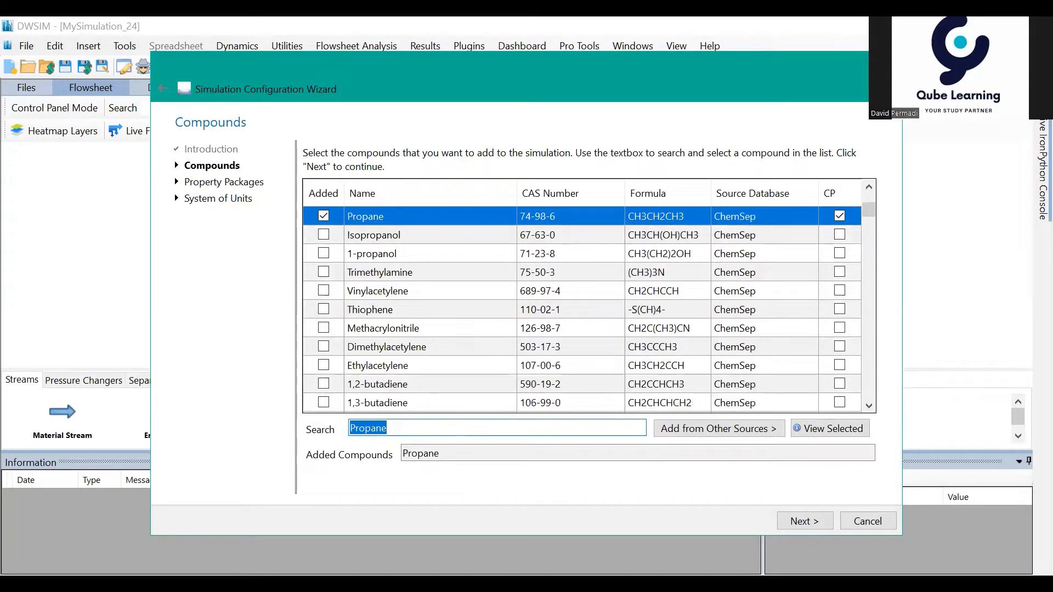
# Step: Add Propylene to the simulation's compounds
pyautogui.write('prop')
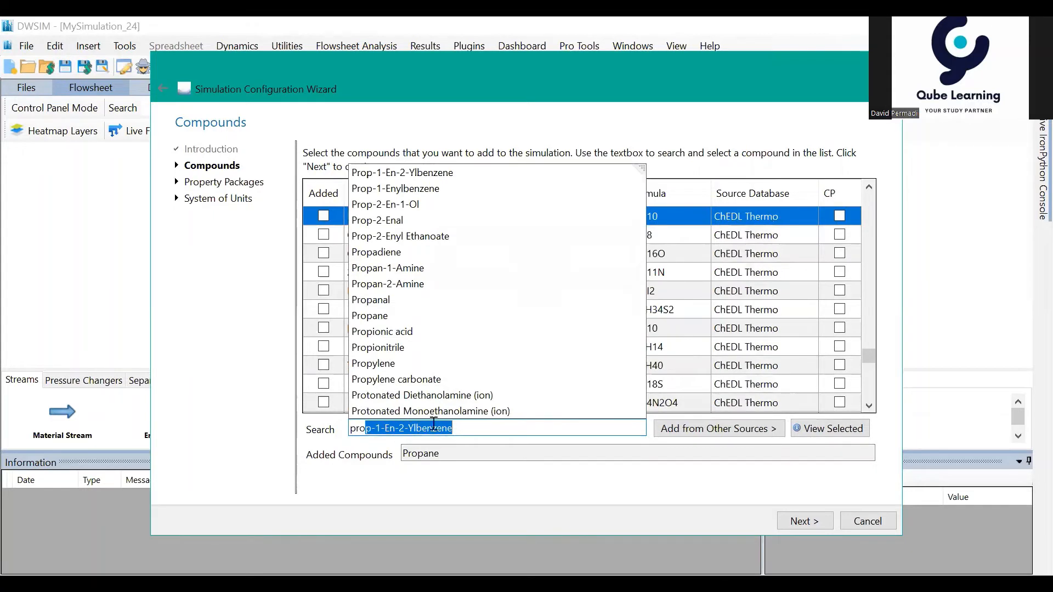
pyautogui.write('ylr')
pyautogui.press('BackSpace')
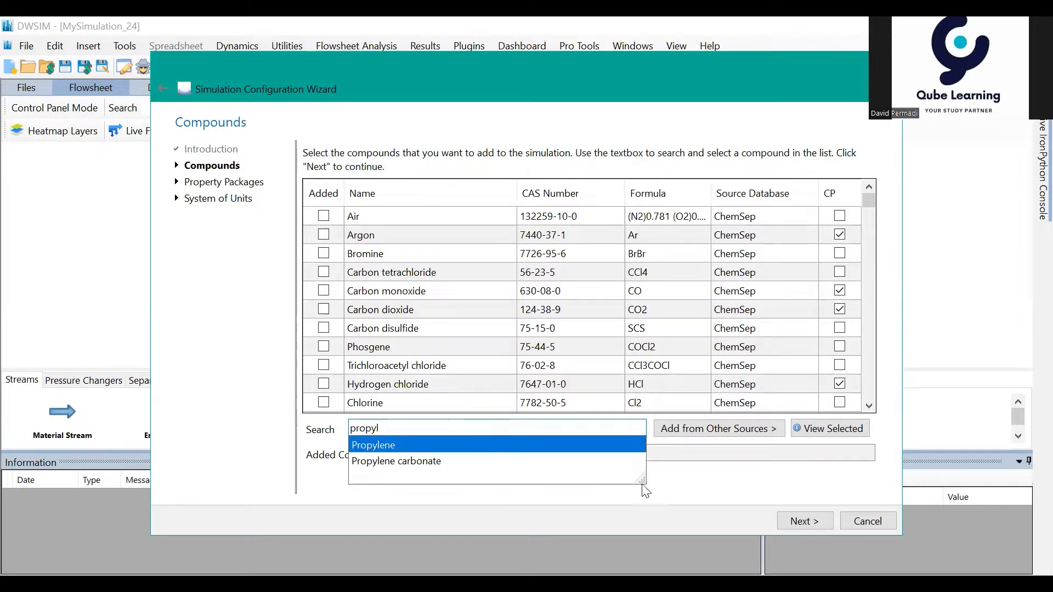
pyautogui.press('Return')
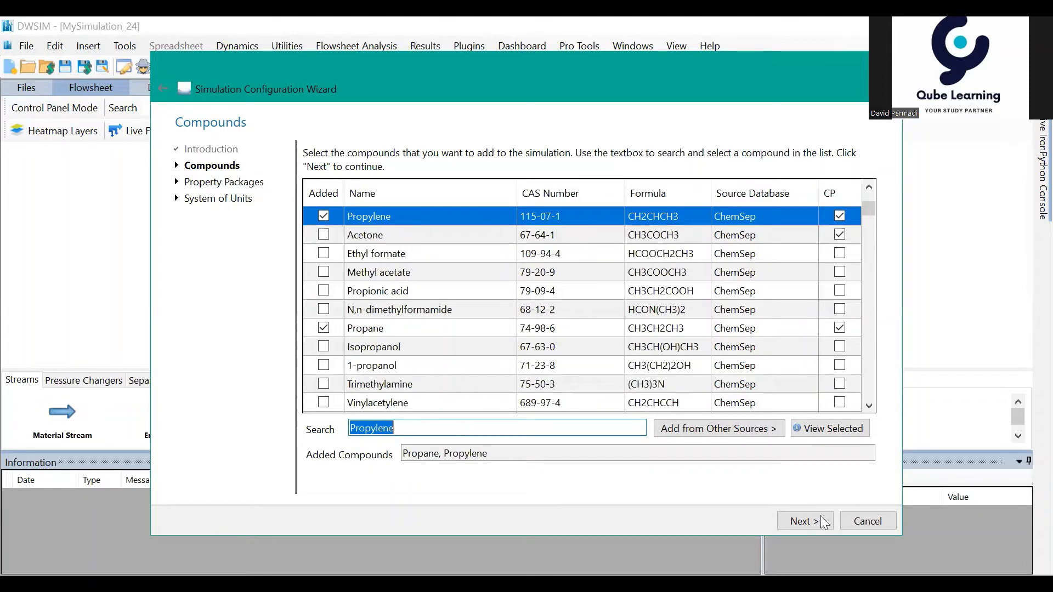
# Step: Add Peng-Robinson (PR) as the simulation's property package
pyautogui.click(804, 521)
pyautogui.scroll(-1, 500, 298)
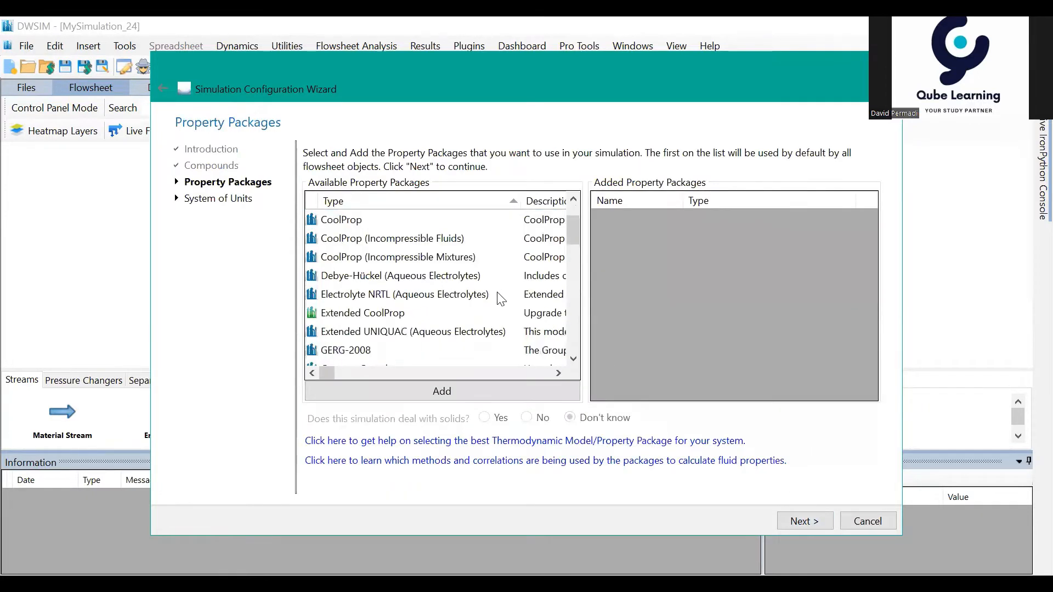
pyautogui.scroll(-5, 500, 298)
pyautogui.scroll(1, 484, 294)
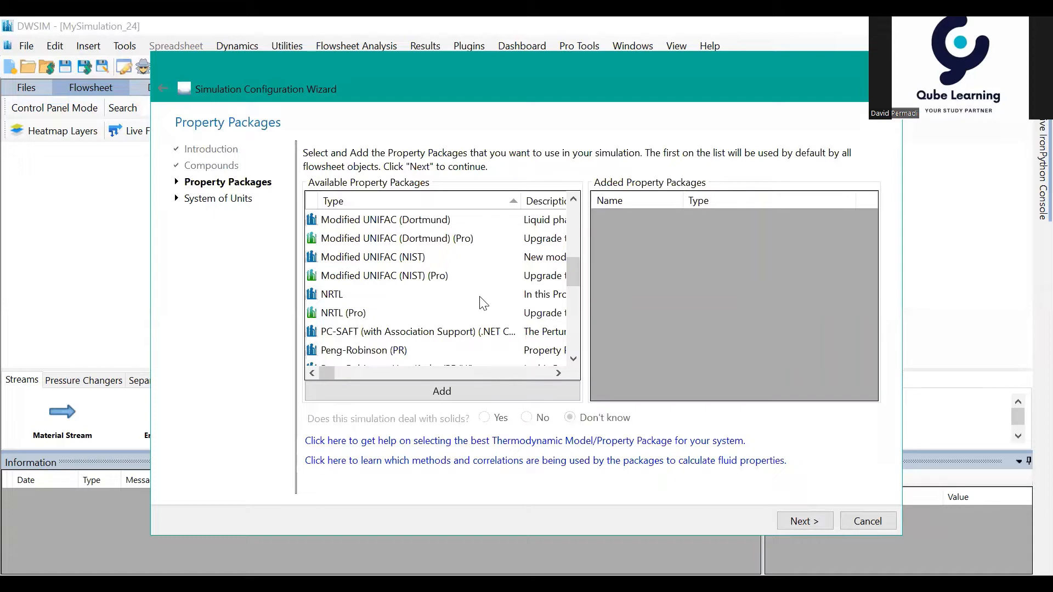
pyautogui.moveTo(571, 277); pyautogui.dragTo(568, 274)
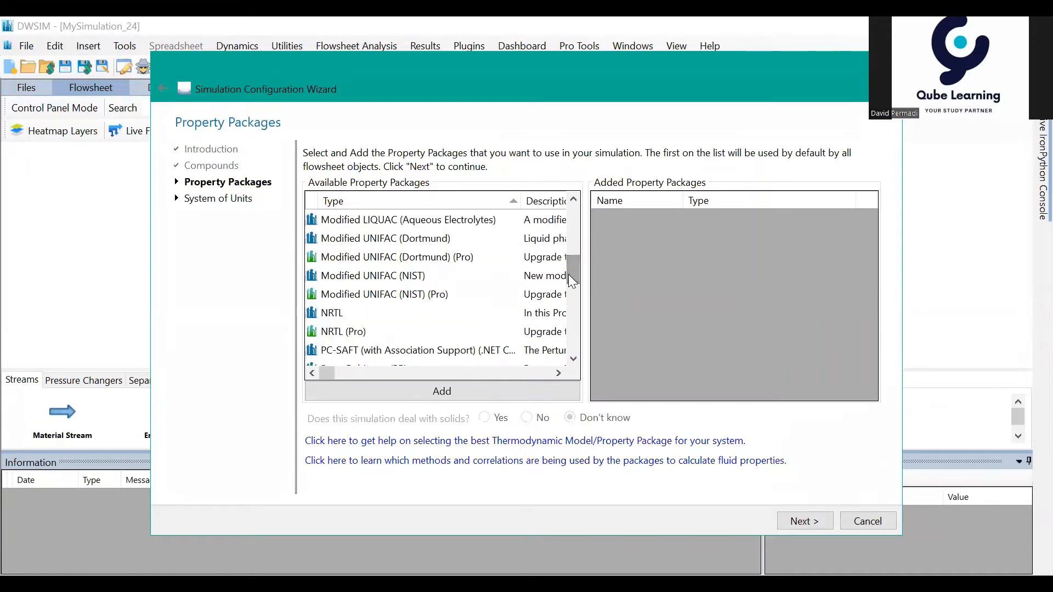
pyautogui.scroll(-2, 411, 299)
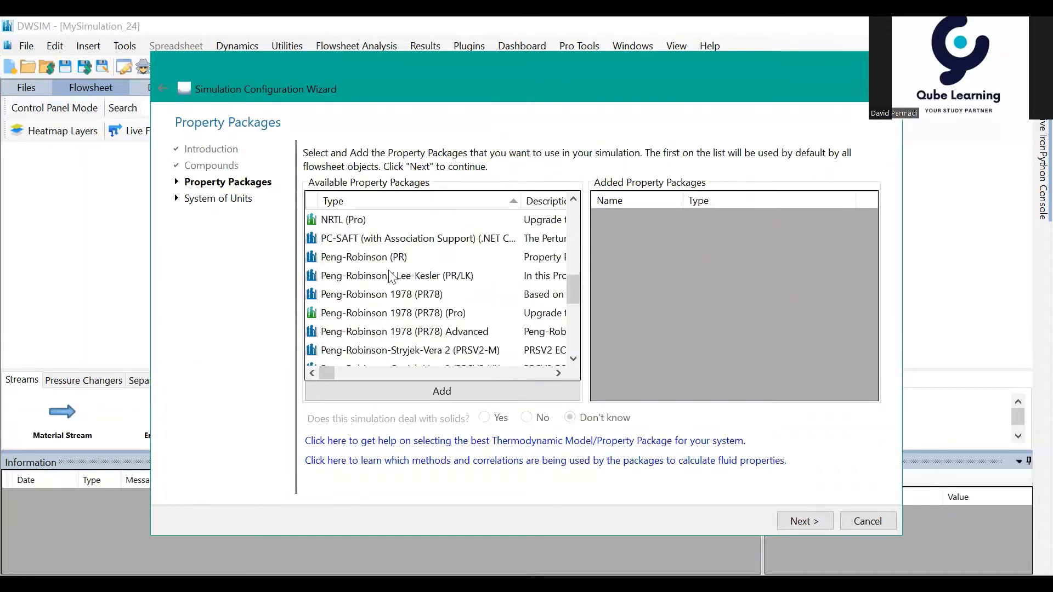
pyautogui.click(378, 259)
pyautogui.click(471, 393)
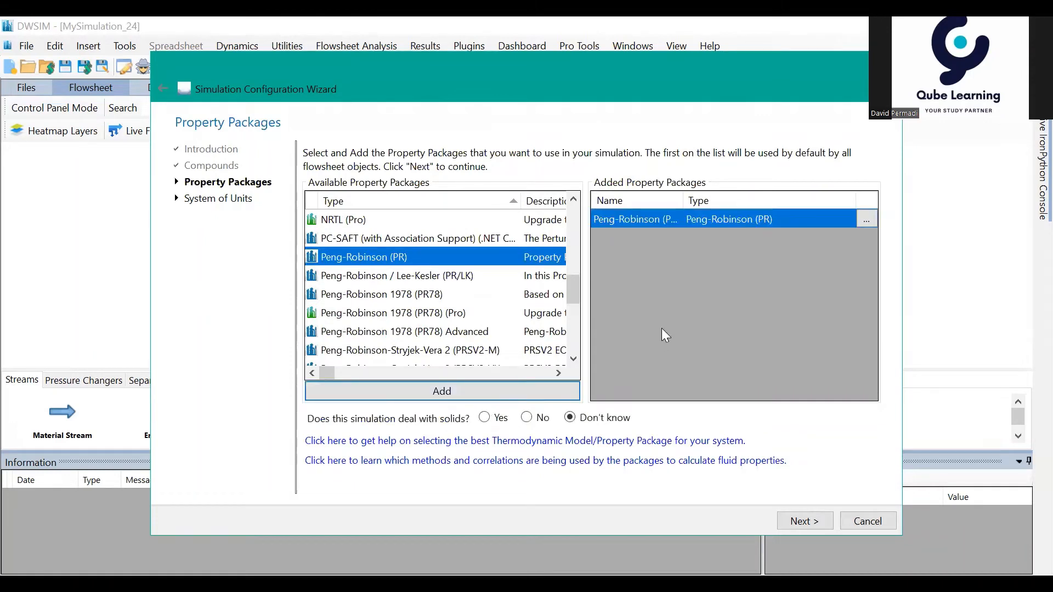
# Step: Choose C1 as the system of units and finish the simulation configuration
pyautogui.click(812, 521)
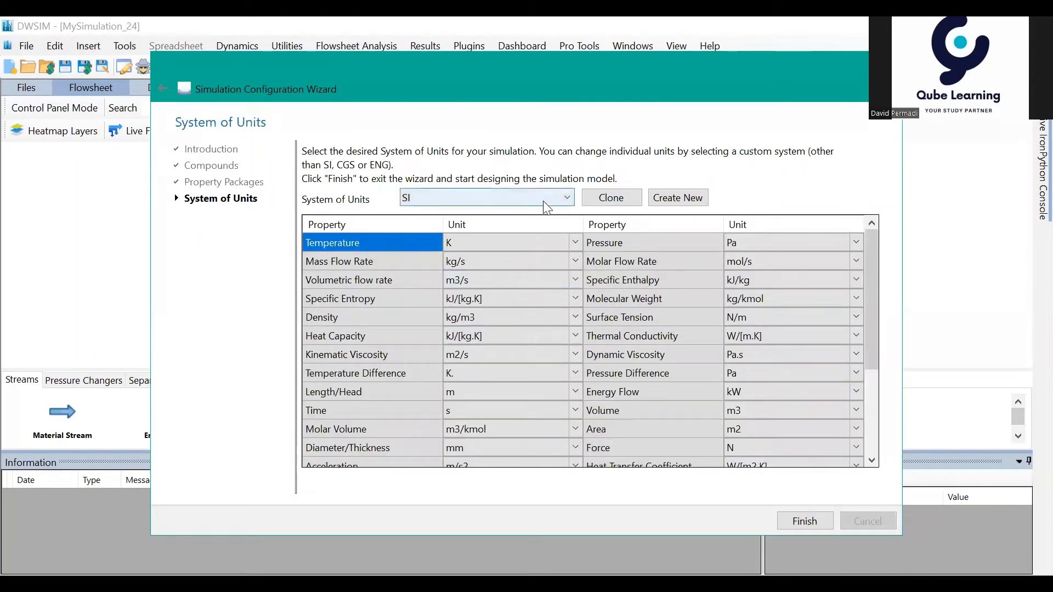
pyautogui.click(567, 199)
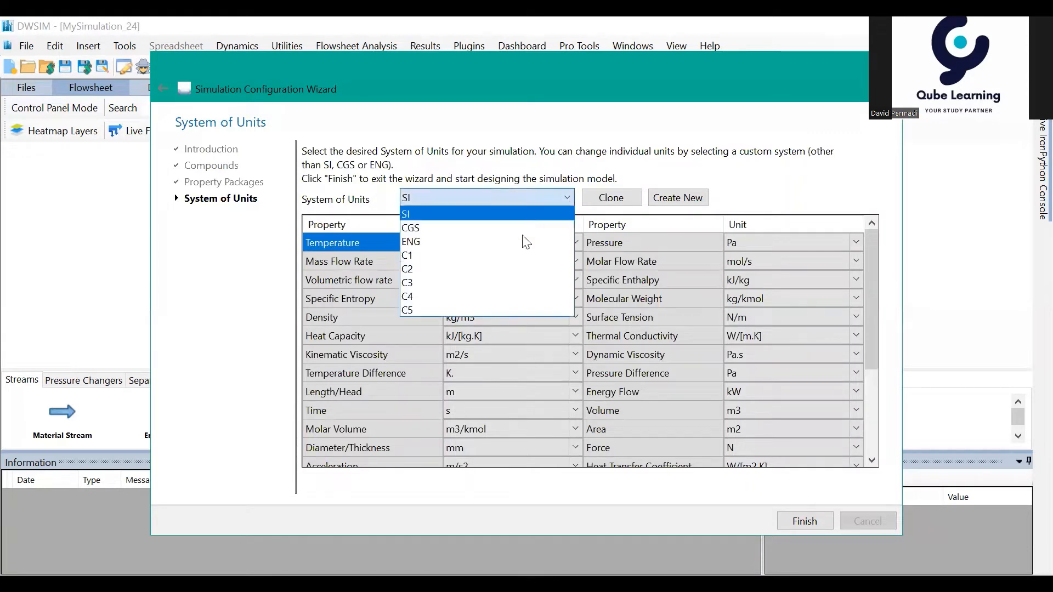
pyautogui.click(484, 253)
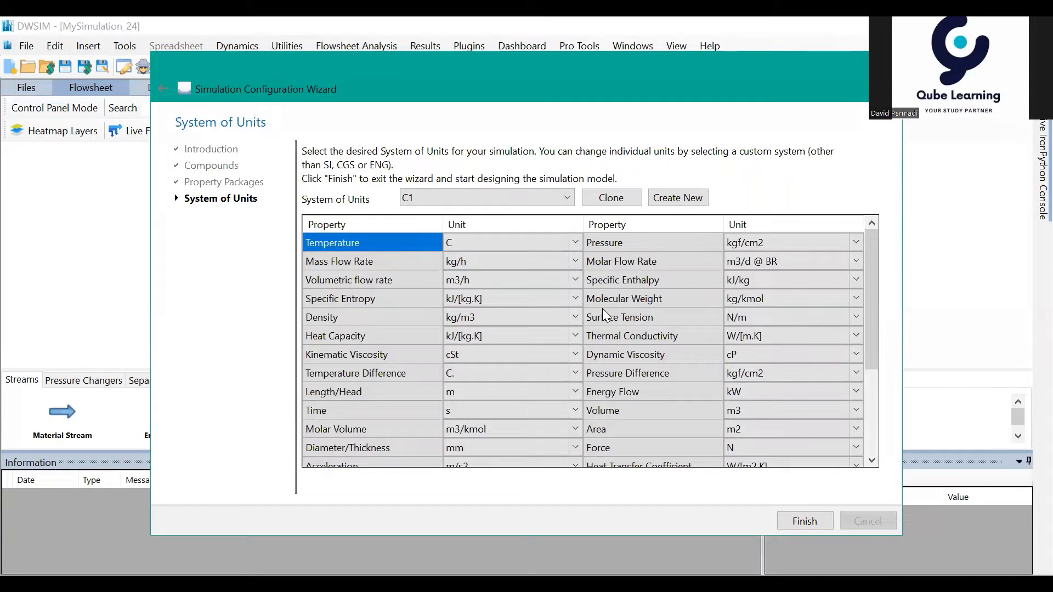
pyautogui.click(804, 521)
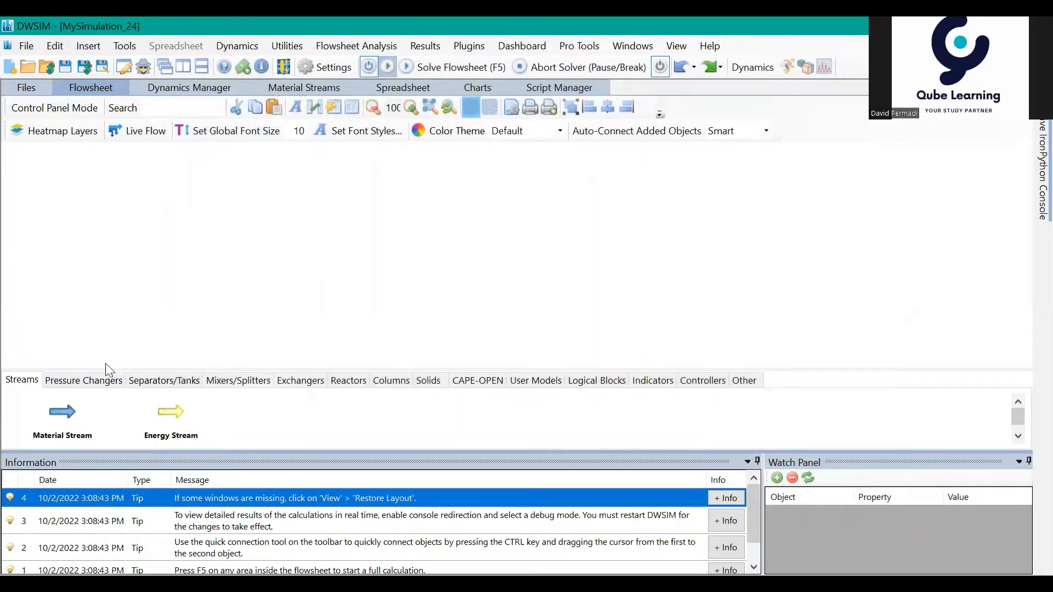
# Step: Place a material stream and a pipe segment beside it on the flowsheet, and set Auto-Connect Added Objects to No
pyautogui.moveTo(68, 420); pyautogui.dragTo(64, 207)
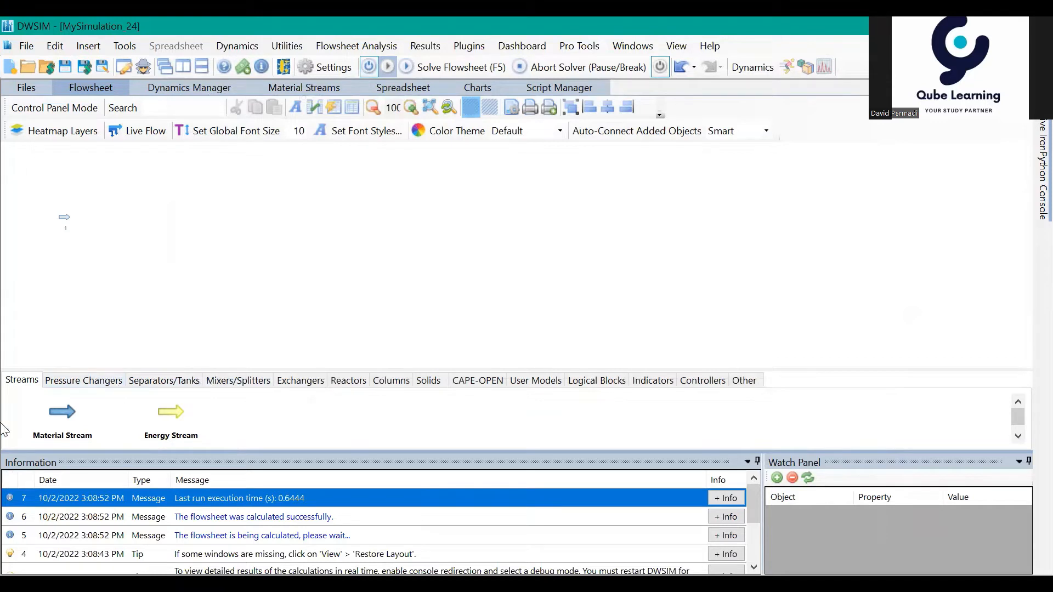
pyautogui.click(107, 384)
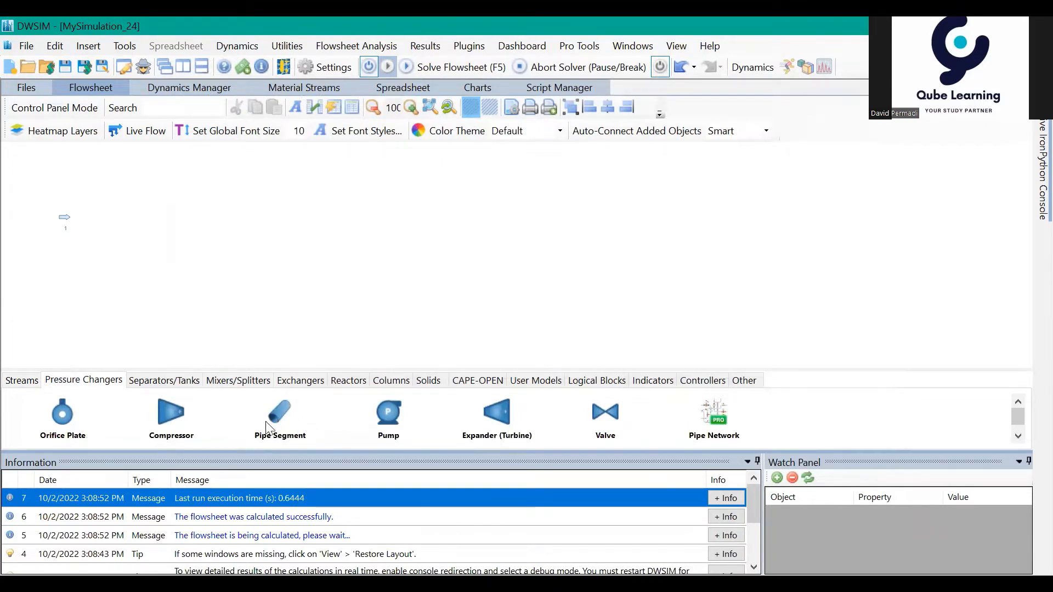
pyautogui.moveTo(276, 414); pyautogui.dragTo(99, 209)
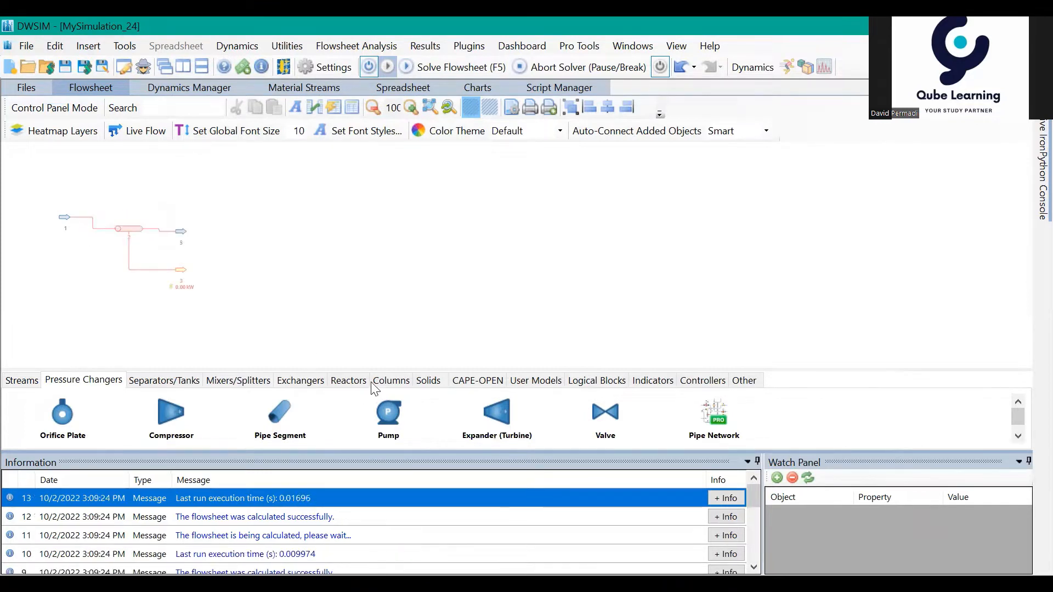
pyautogui.click(766, 133)
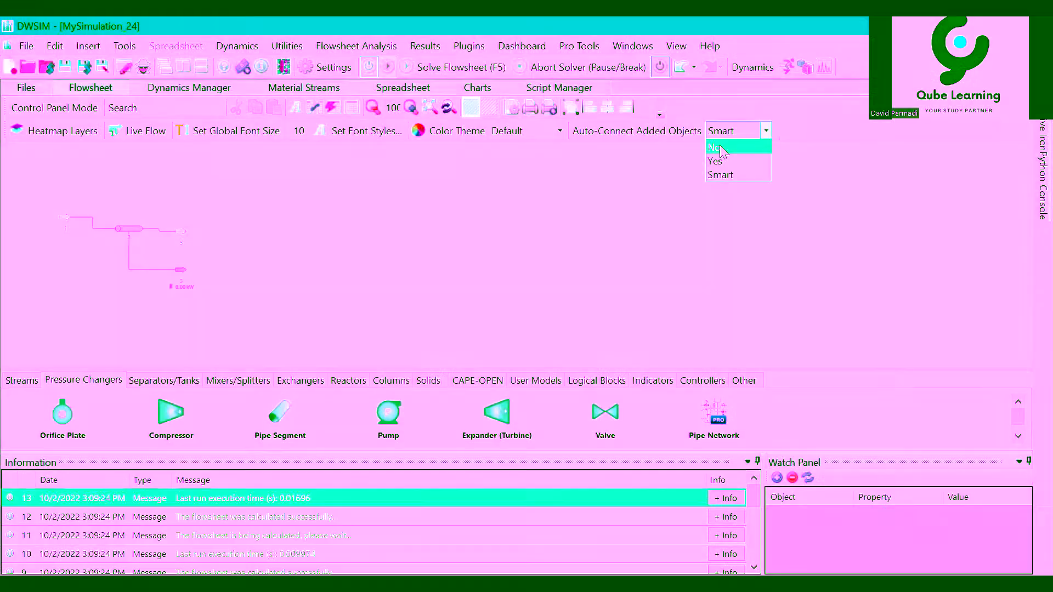
pyautogui.click(720, 148)
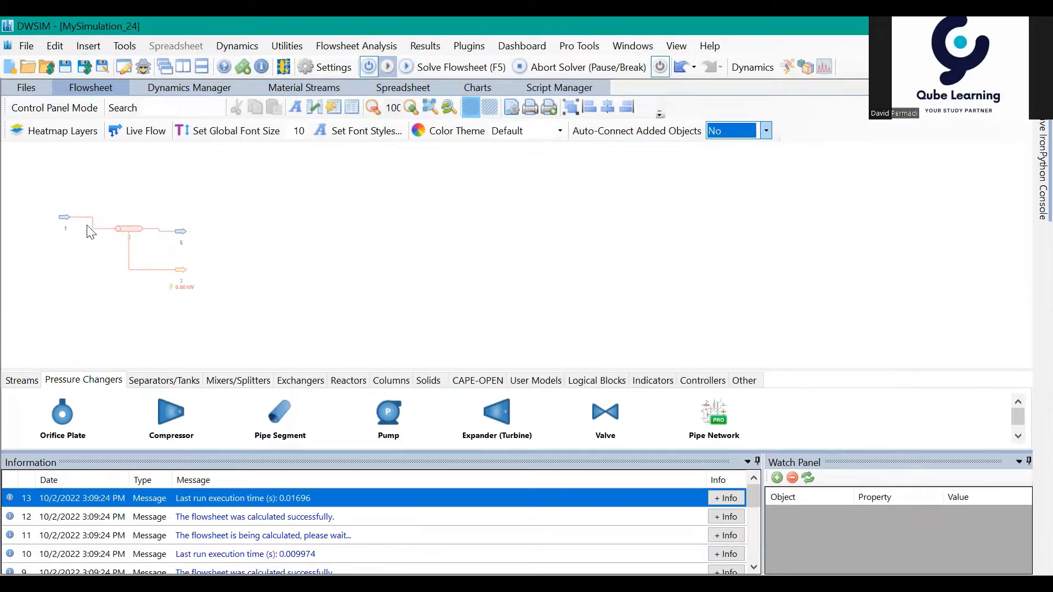
# Step: Set the pressure of material stream 1 to 12 kgf/cm2 and its temperature to 30 C
pyautogui.click(66, 225)
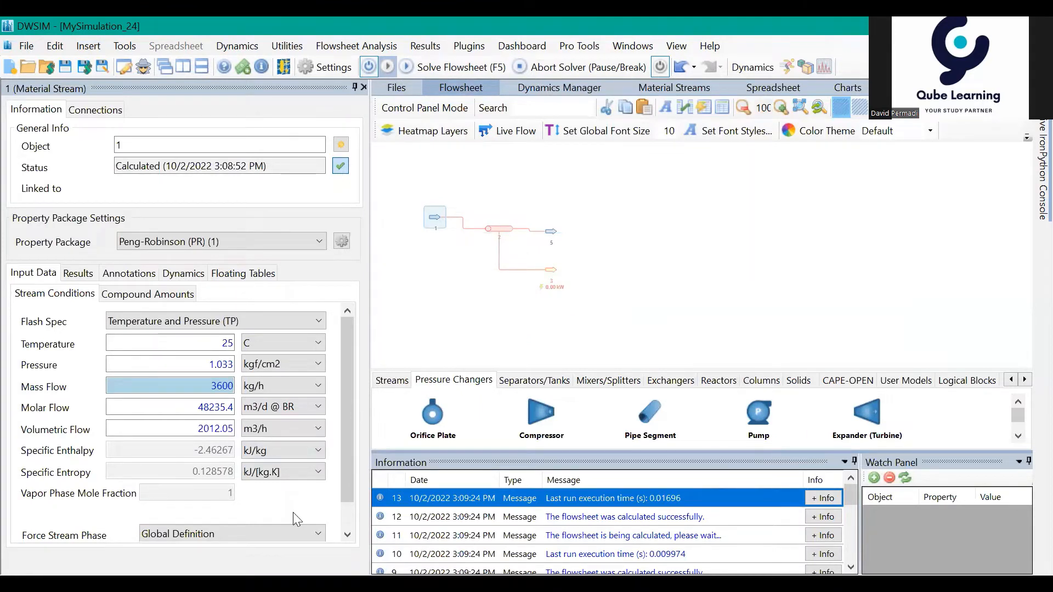
pyautogui.doubleClick(214, 364)
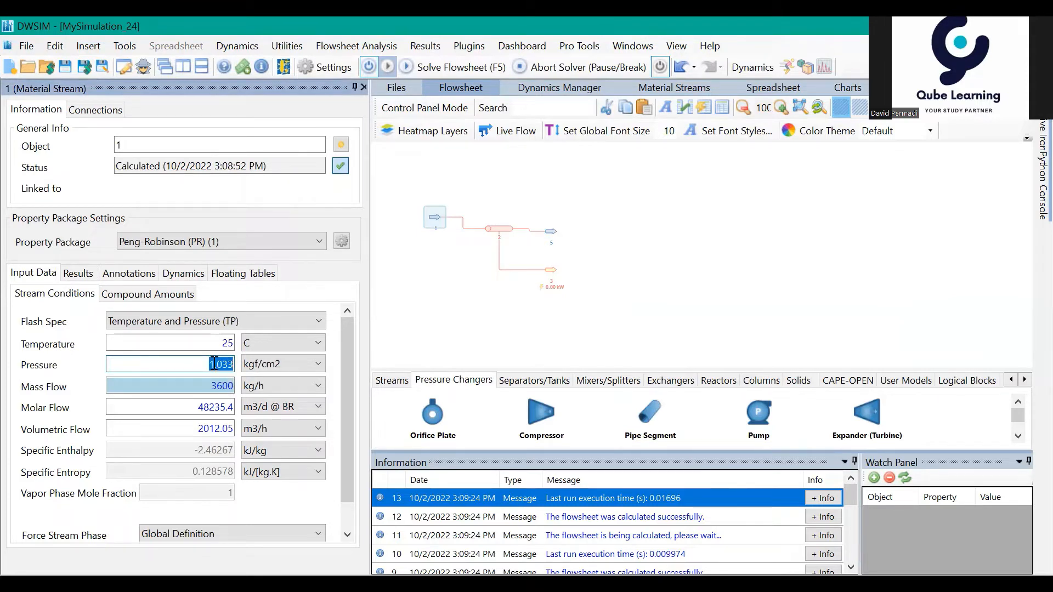
pyautogui.write('12')
pyautogui.press('Return')
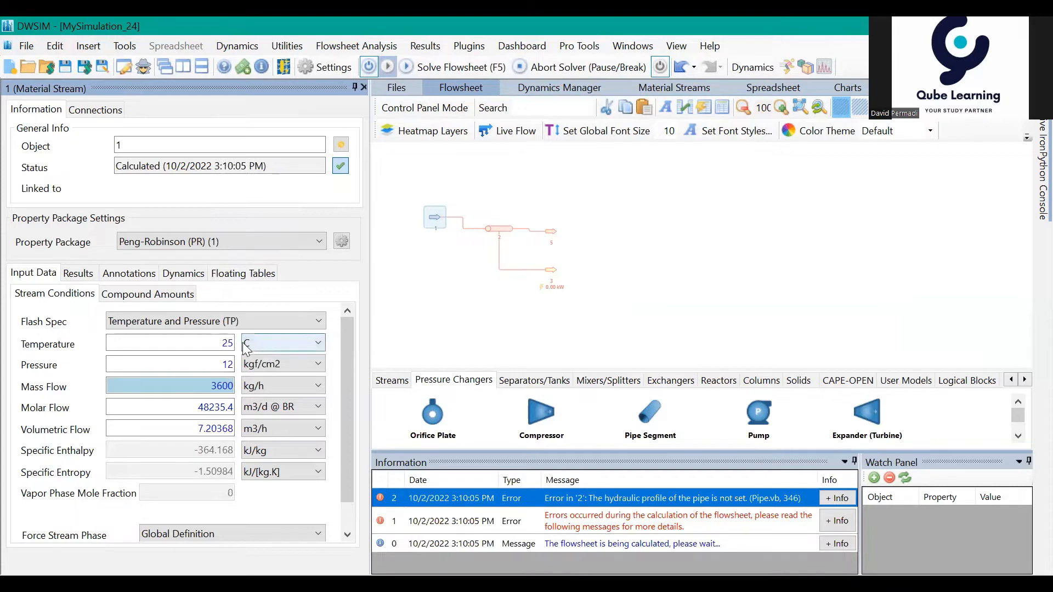
pyautogui.doubleClick(220, 344)
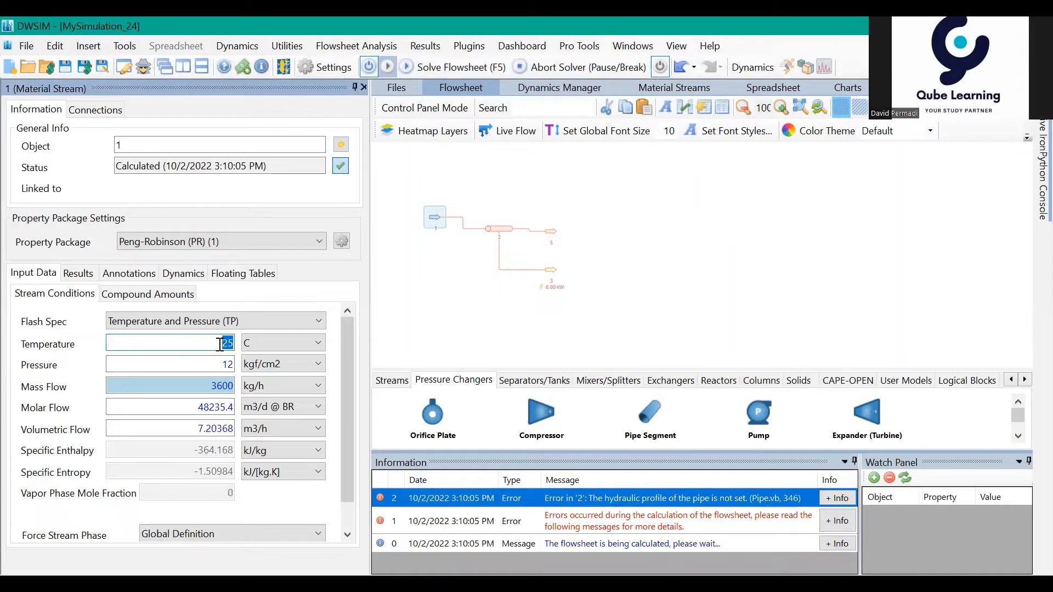
pyautogui.write('30')
pyautogui.press('Return')
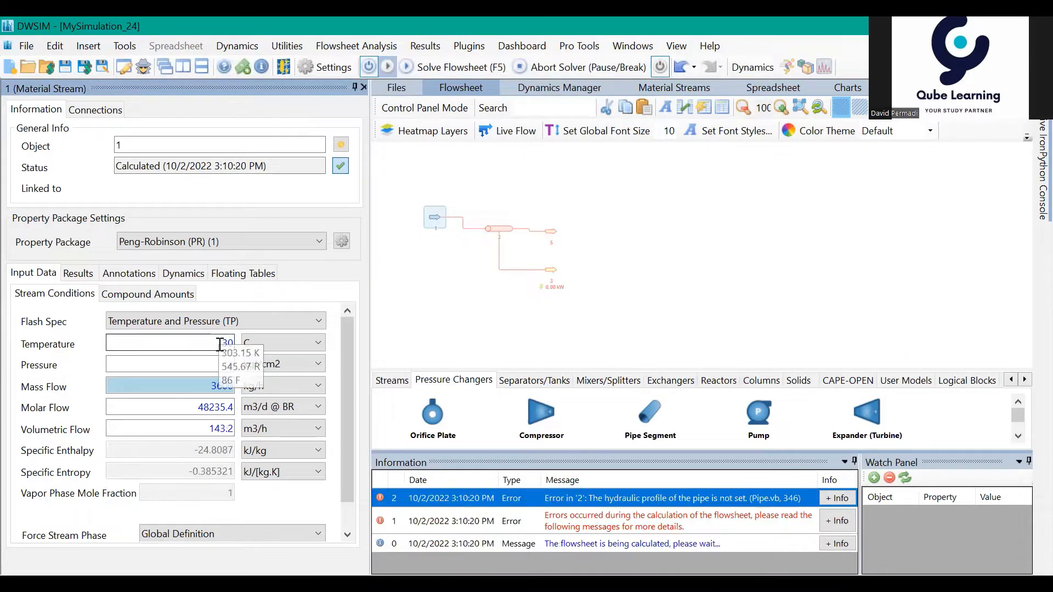
# Step: Set the pressure of material stream 1 to 13 kgf/cm2
pyautogui.click(223, 363)
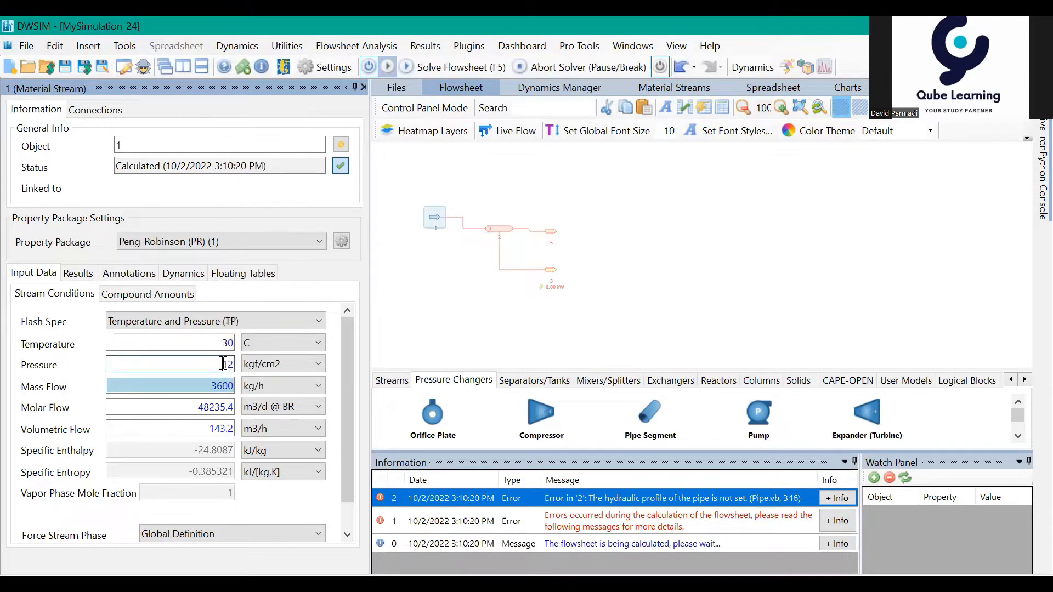
pyautogui.moveTo(223, 364); pyautogui.dragTo(237, 369)
pyautogui.write('13')
pyautogui.press('Return')
pyautogui.click(522, 316)
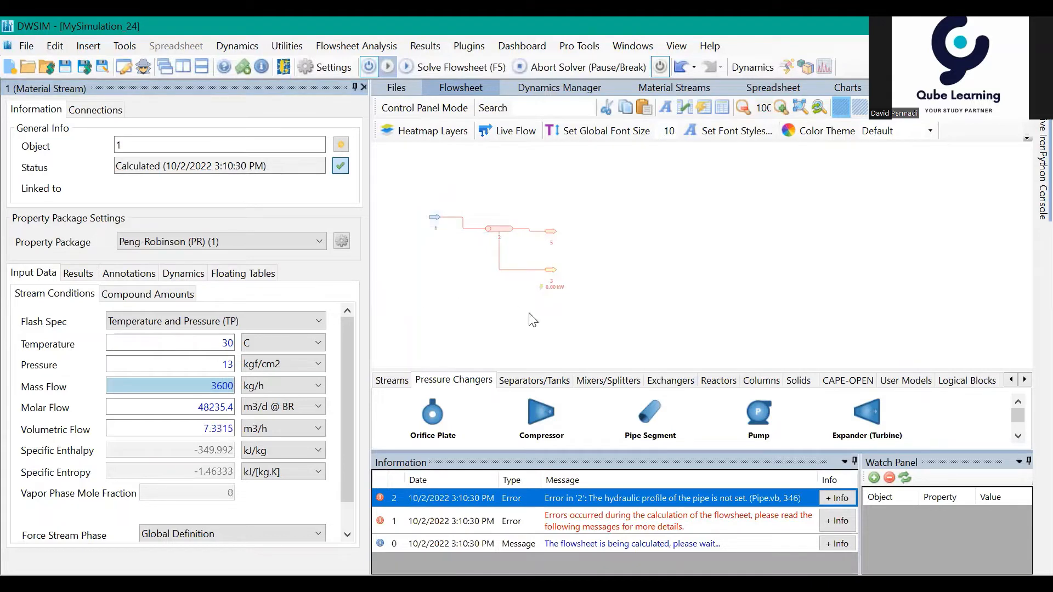
# Step: Set the material of segment 1 in the pipe segment's hydraulic profile to Carbon Steel
pyautogui.click(508, 237)
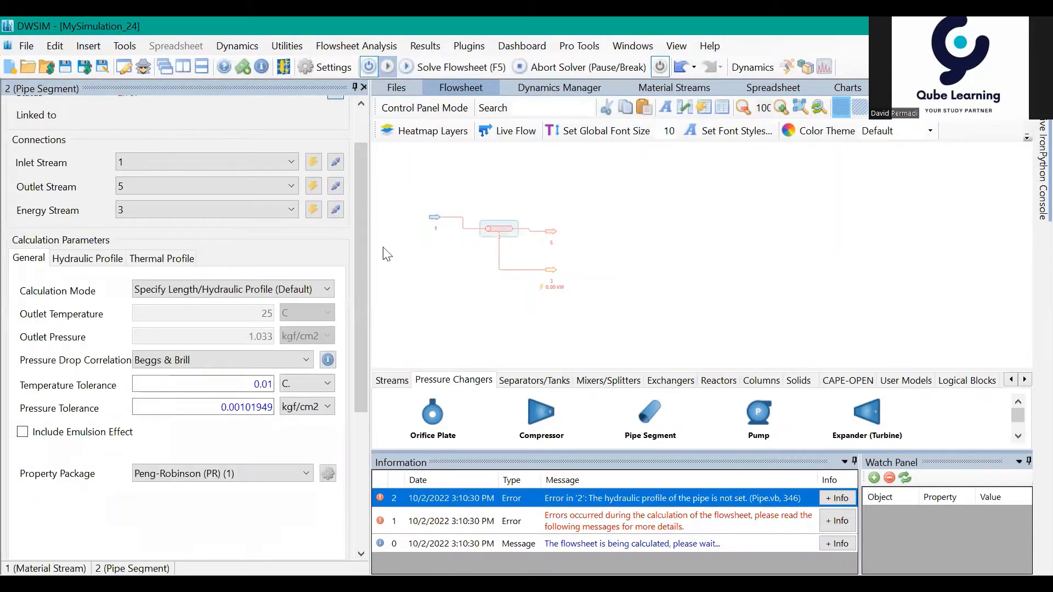
pyautogui.click(104, 262)
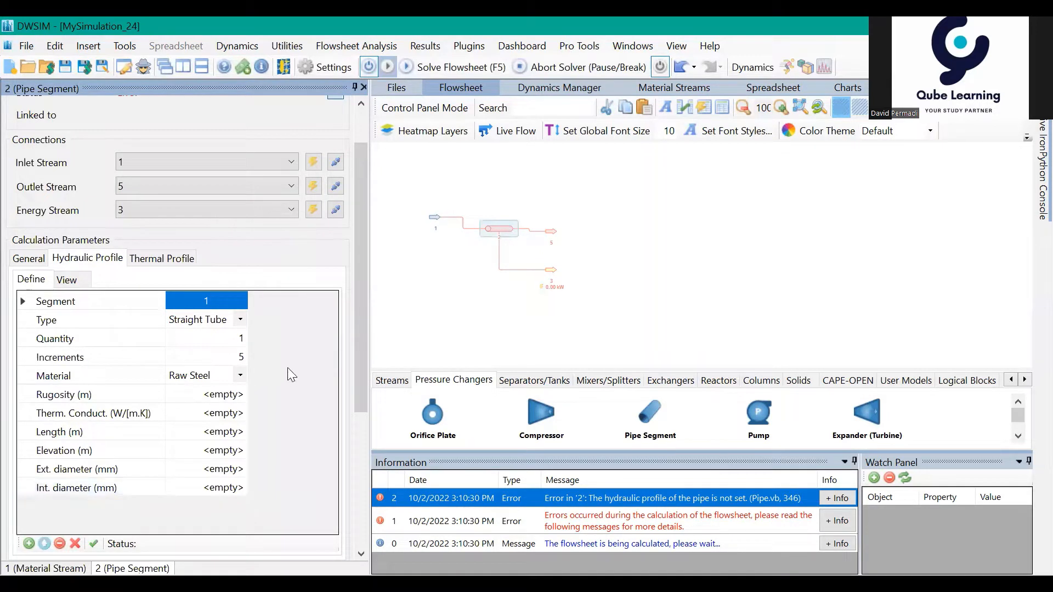
pyautogui.click(240, 375)
pyautogui.click(240, 375)
pyautogui.click(195, 406)
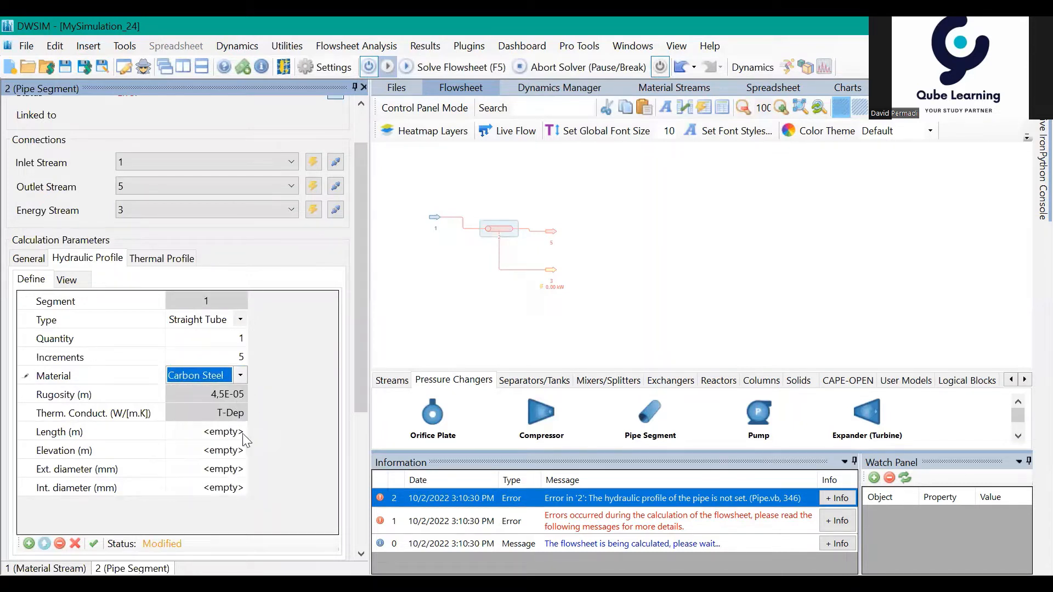
# Step: Set the length of segment 1 in the pipe's hydraulic profile to 40 m
pyautogui.click(216, 429)
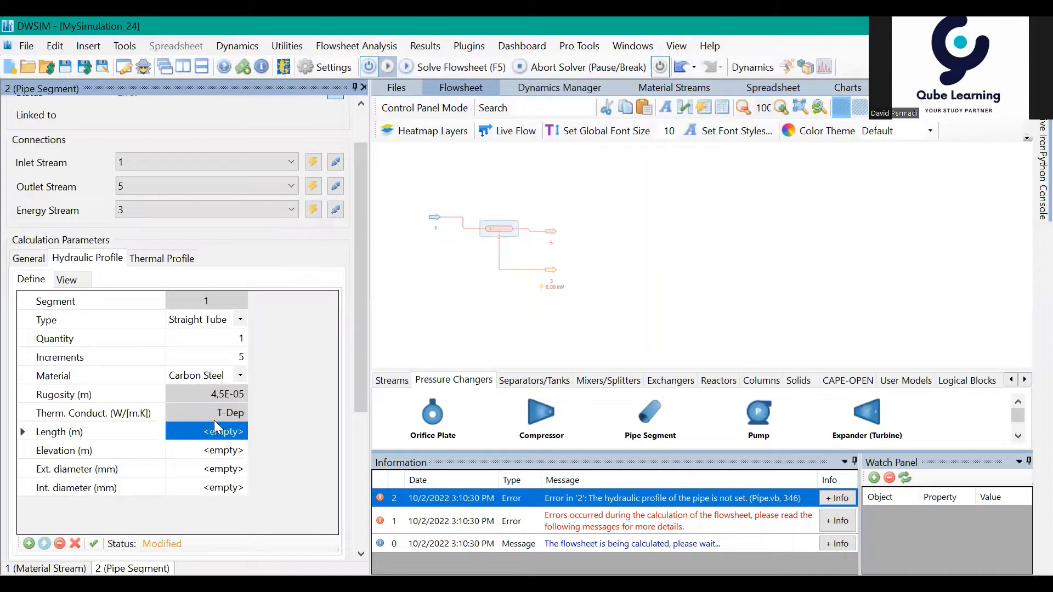
pyautogui.write('40')
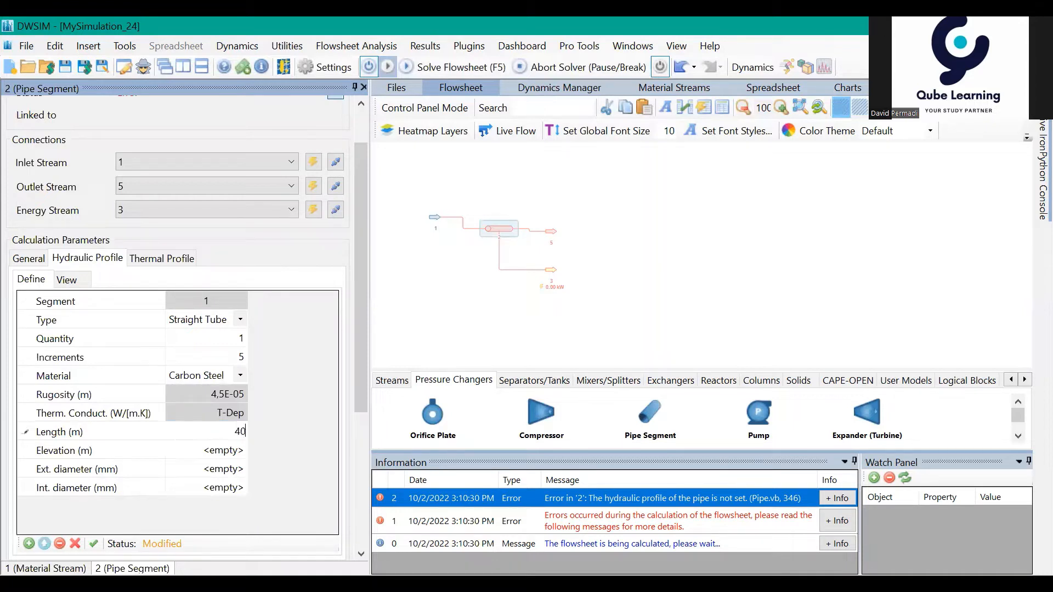
pyautogui.click(227, 454)
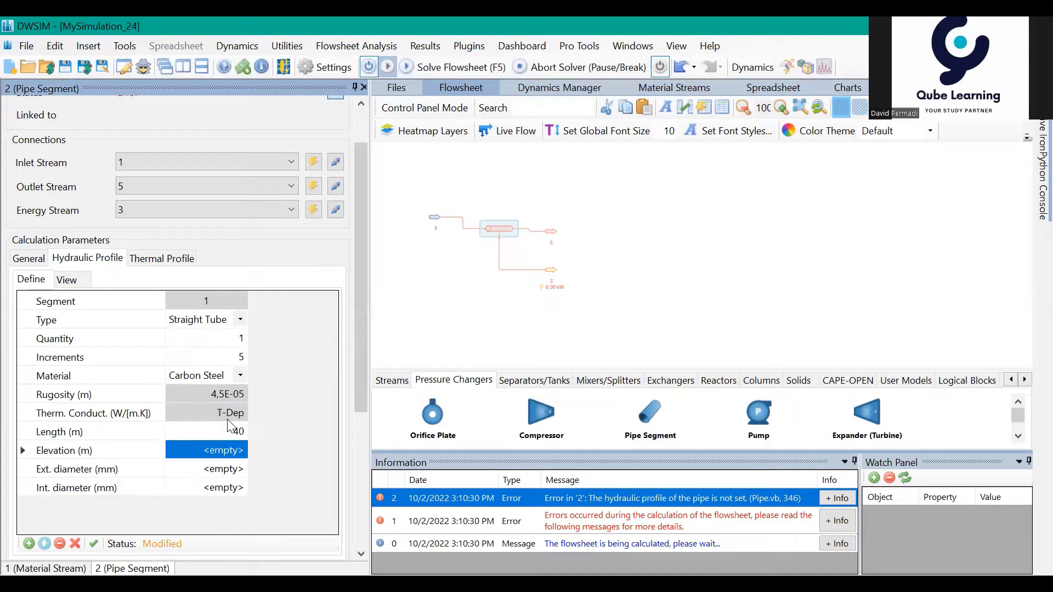
# Step: Set the elevation of segment 1 in the pipe's hydraulic profile to -0.3 m
pyautogui.write('-')
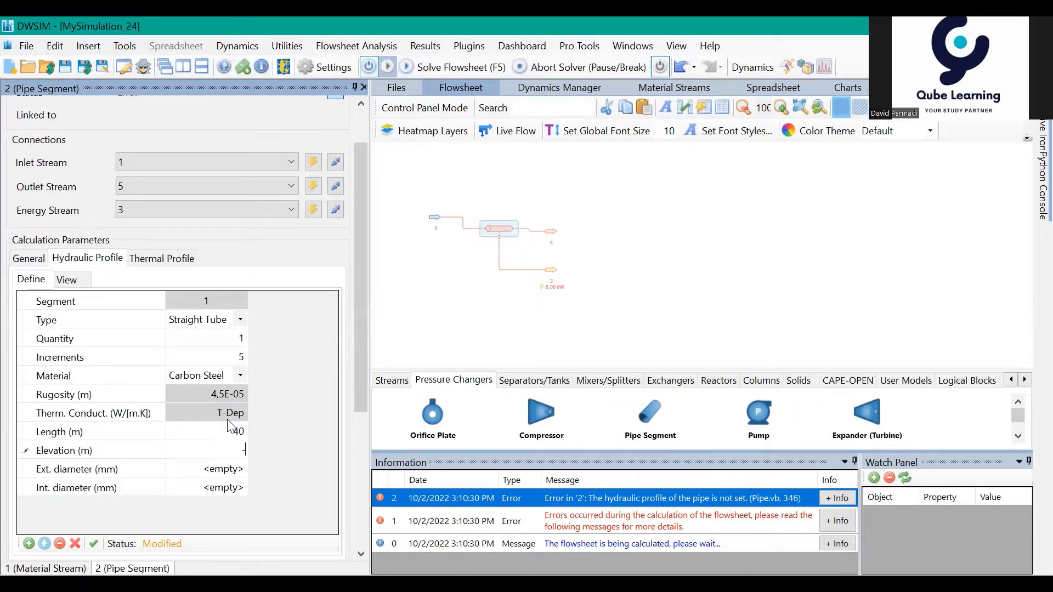
pyautogui.write('0')
pyautogui.write(',')
pyautogui.write('3')
pyautogui.press('Return')
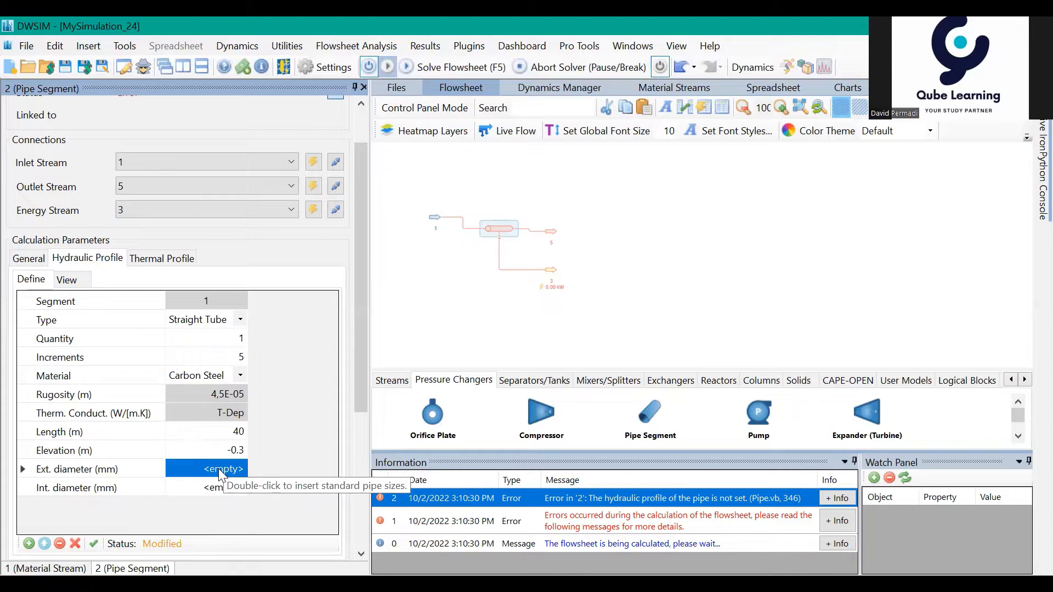
# Step: Assign the standard 6" STD / 40 / 40S pipe size to the external and internal diameters of segment 1
pyautogui.write('6')
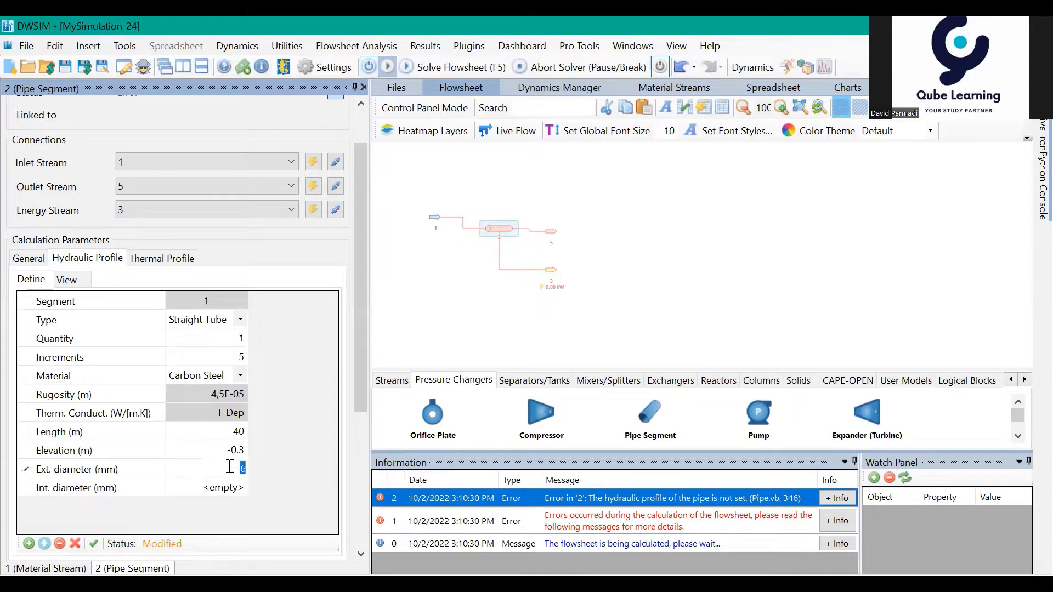
pyautogui.rightClick(230, 470)
pyautogui.moveTo(268, 485)
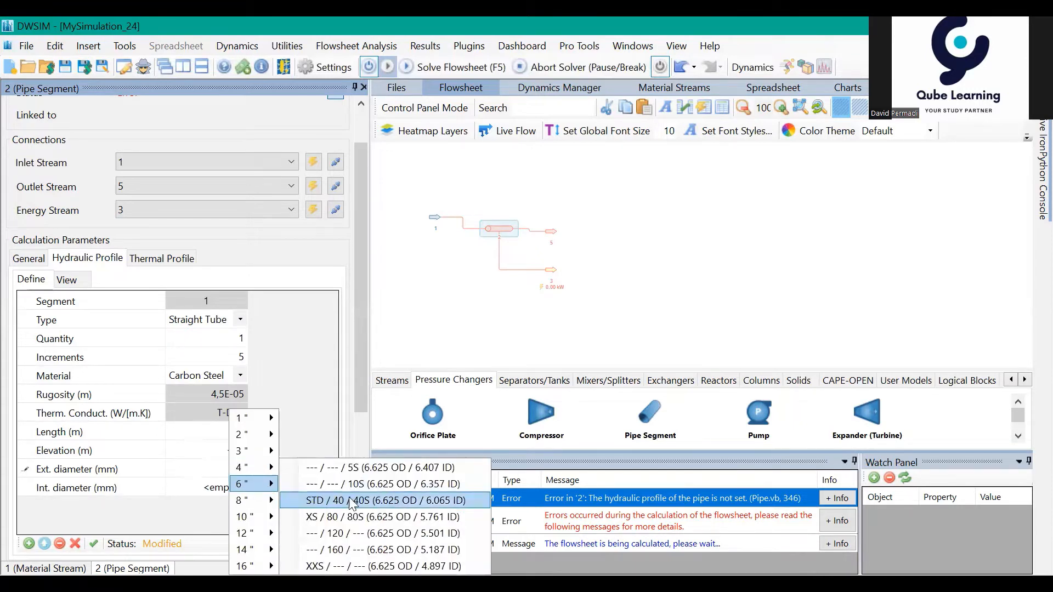
pyautogui.click(296, 502)
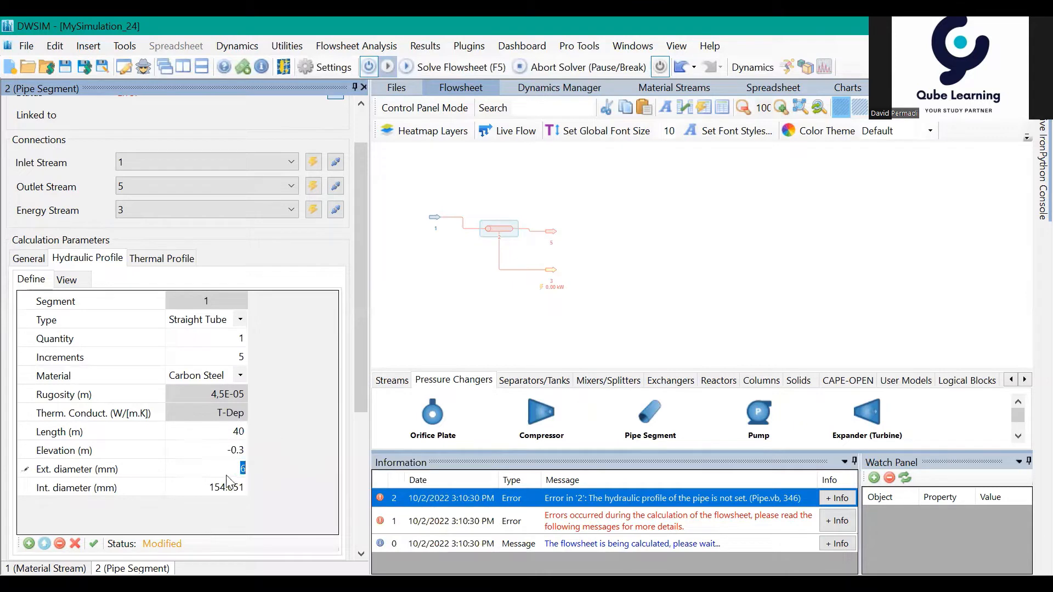
pyautogui.click(238, 485)
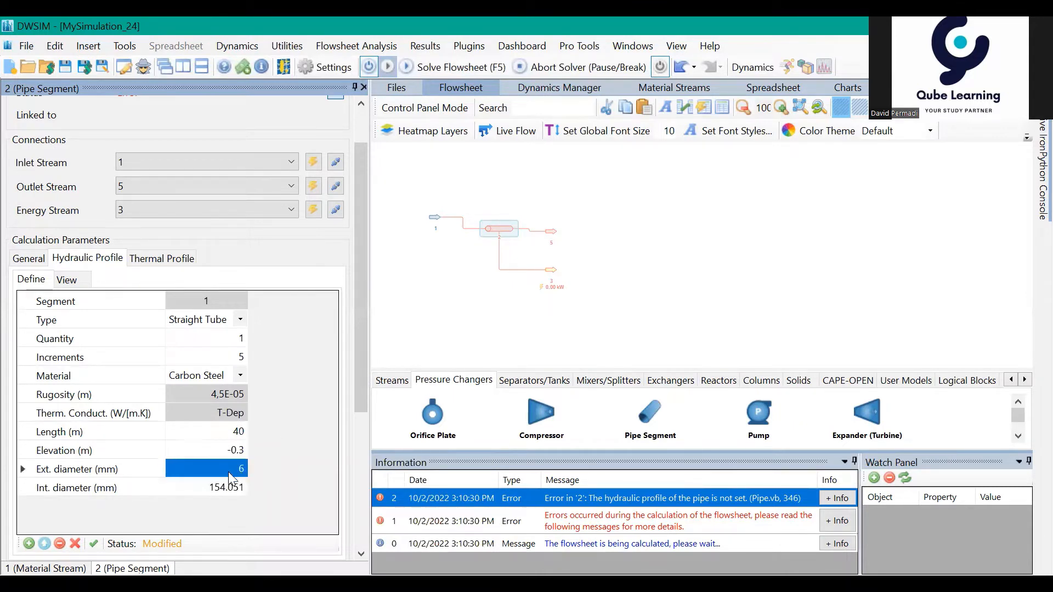
pyautogui.rightClick(230, 470)
pyautogui.moveTo(263, 485)
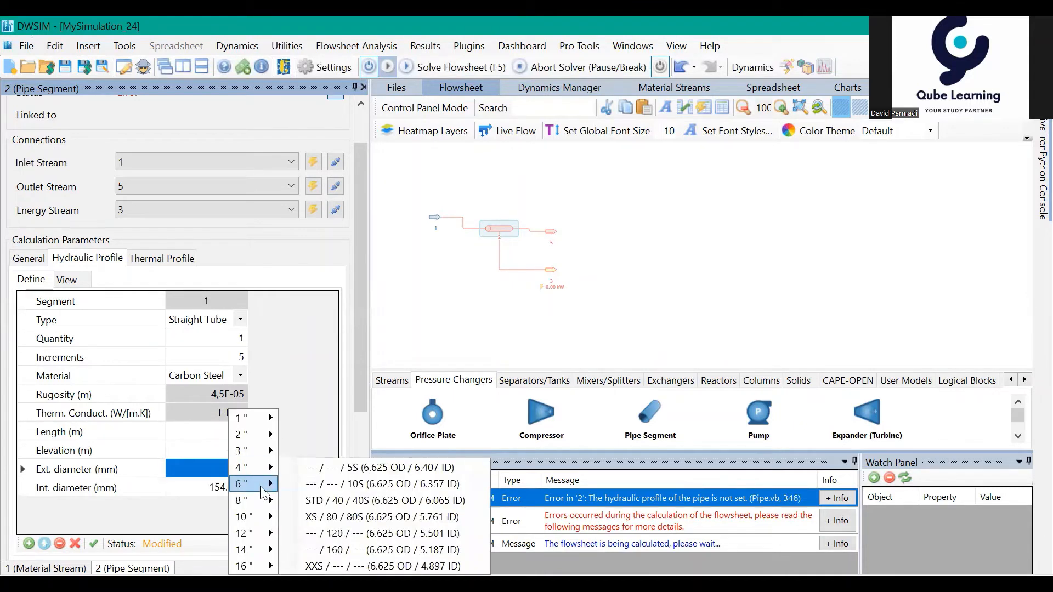
pyautogui.click(326, 501)
# Step: Add a second segment to the pipe's hydraulic profile with Straight Tube as its type
pyautogui.scroll(-1, 142, 426)
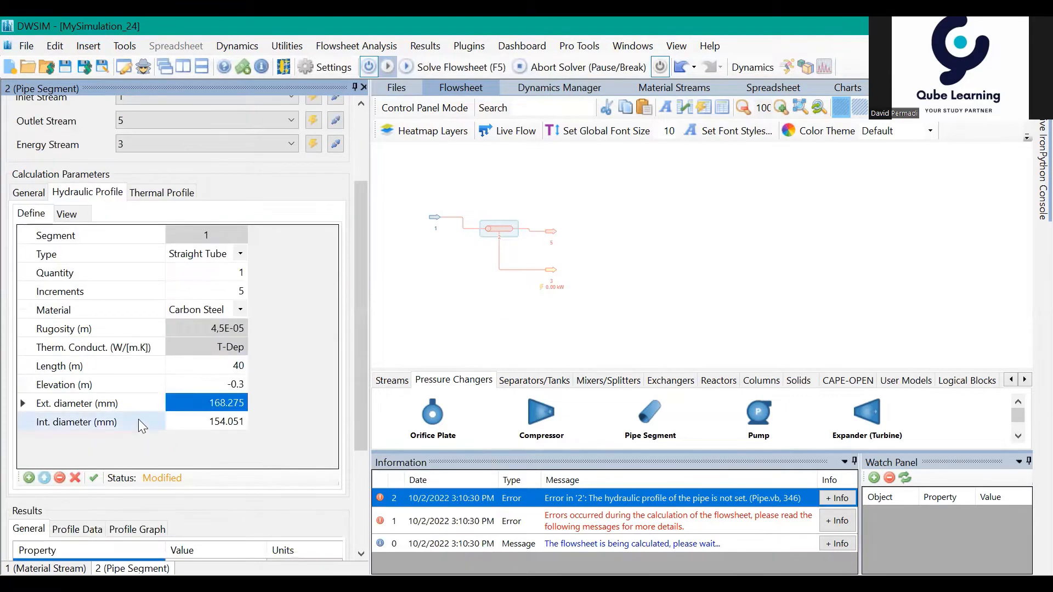
pyautogui.scroll(-2, 190, 418)
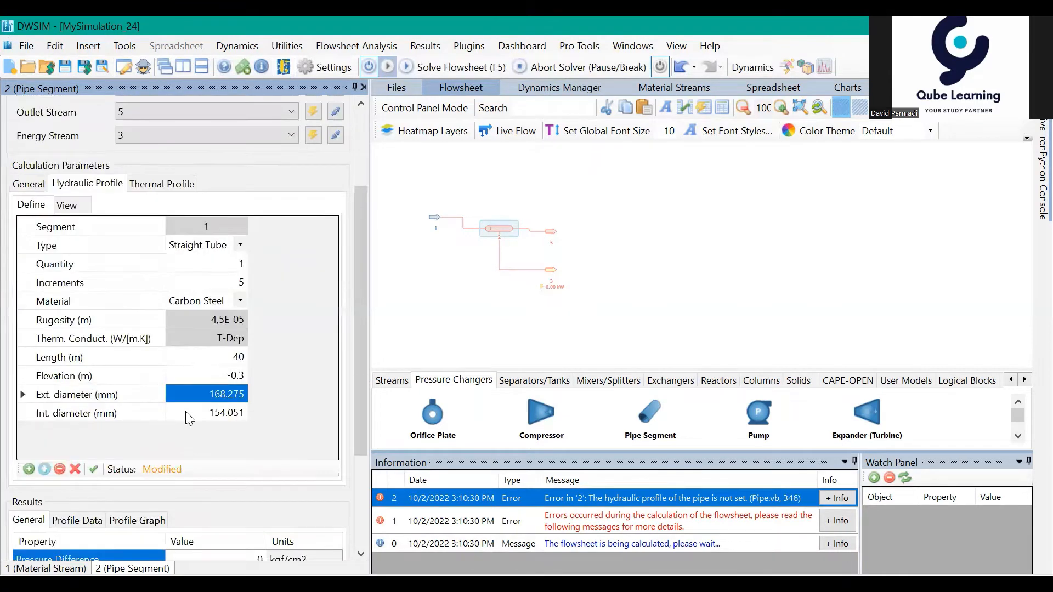
pyautogui.click(29, 469)
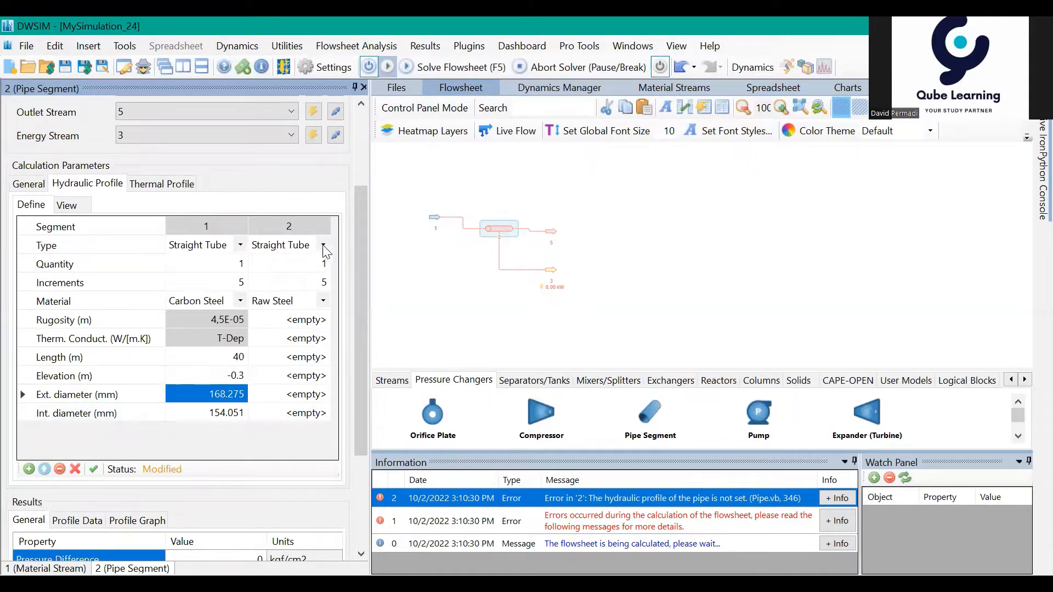
pyautogui.click(325, 300)
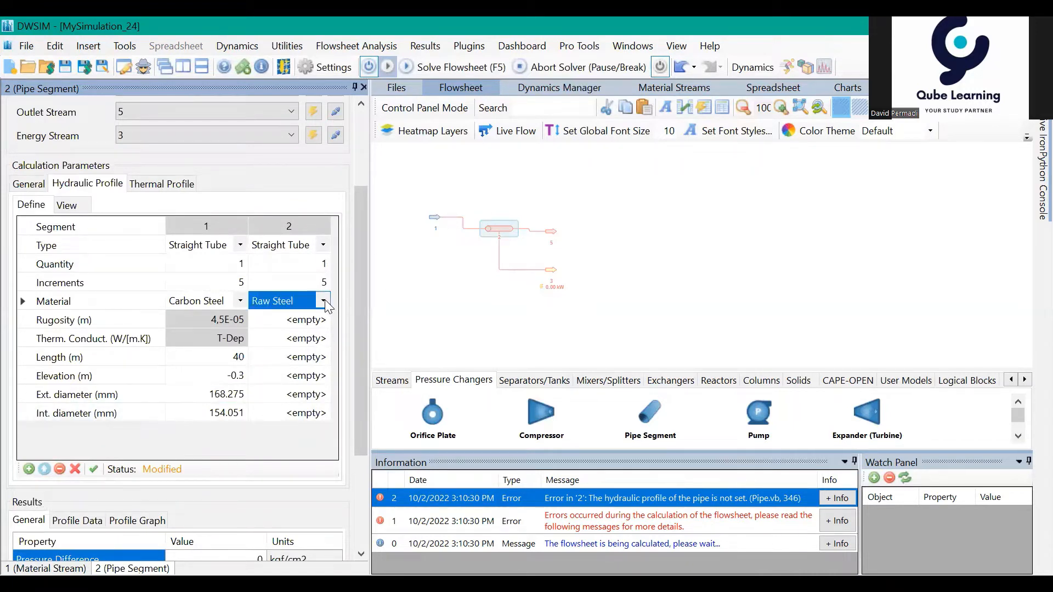
pyautogui.click(323, 245)
pyautogui.click(323, 244)
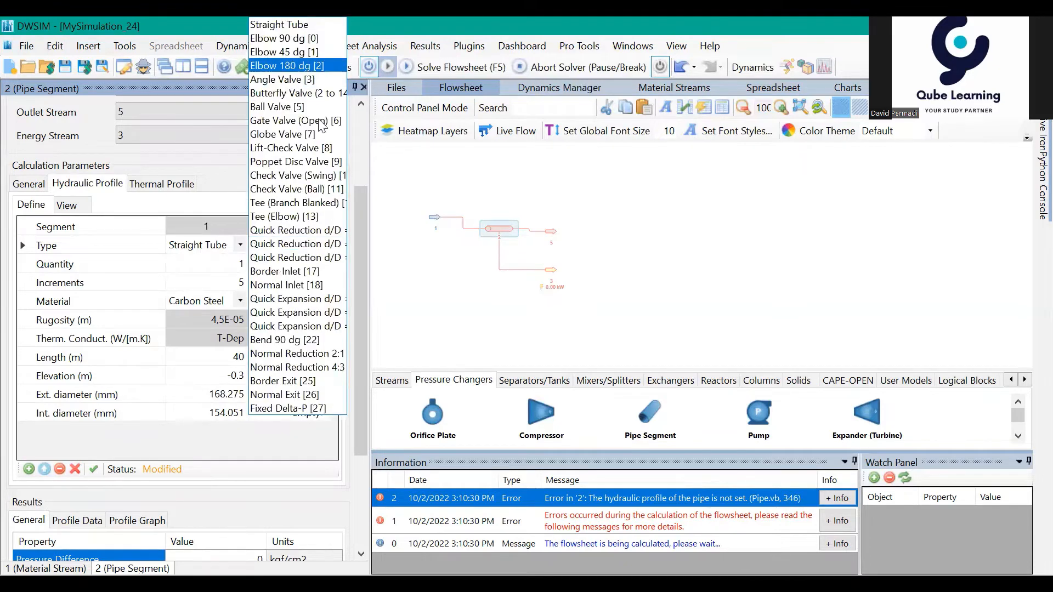
pyautogui.press('Up')
pyautogui.press('Up')
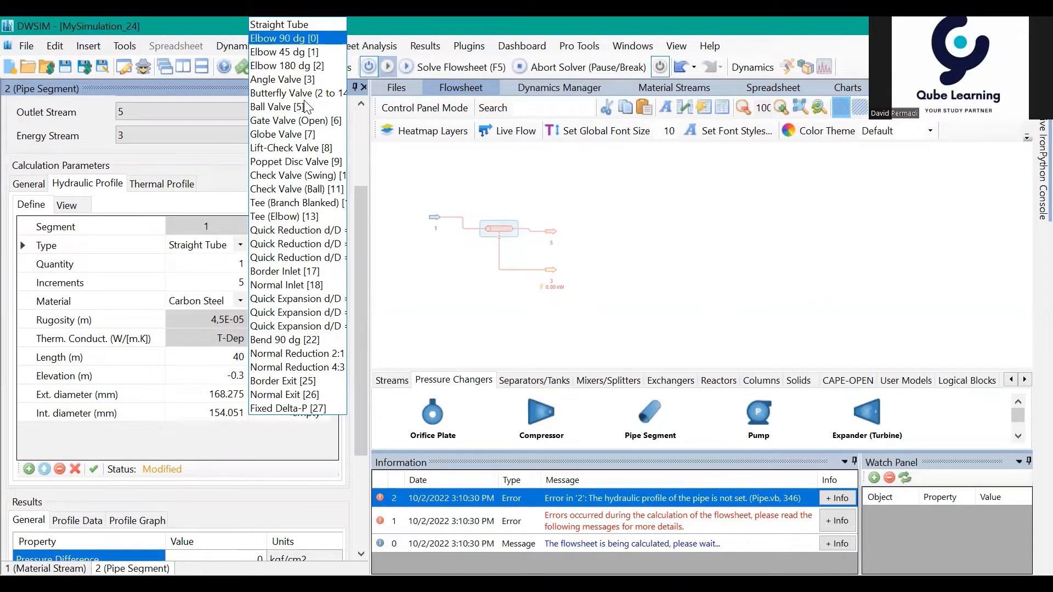
pyautogui.click(296, 25)
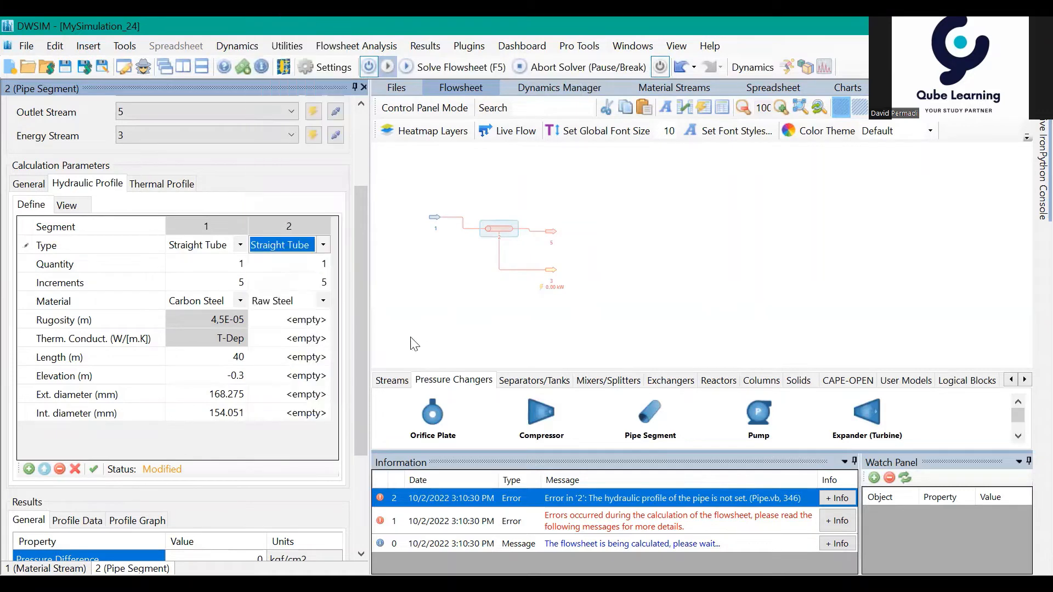
# Step: Set the material of segment 2 in the hydraulic profile to Carbon Steel
pyautogui.click(325, 305)
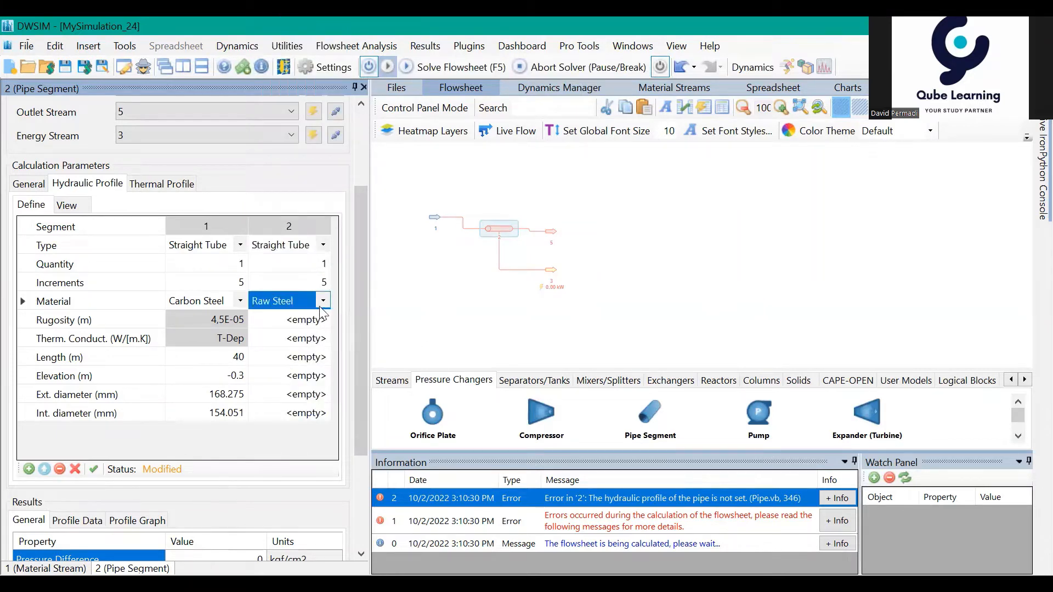
pyautogui.click(323, 302)
pyautogui.click(308, 332)
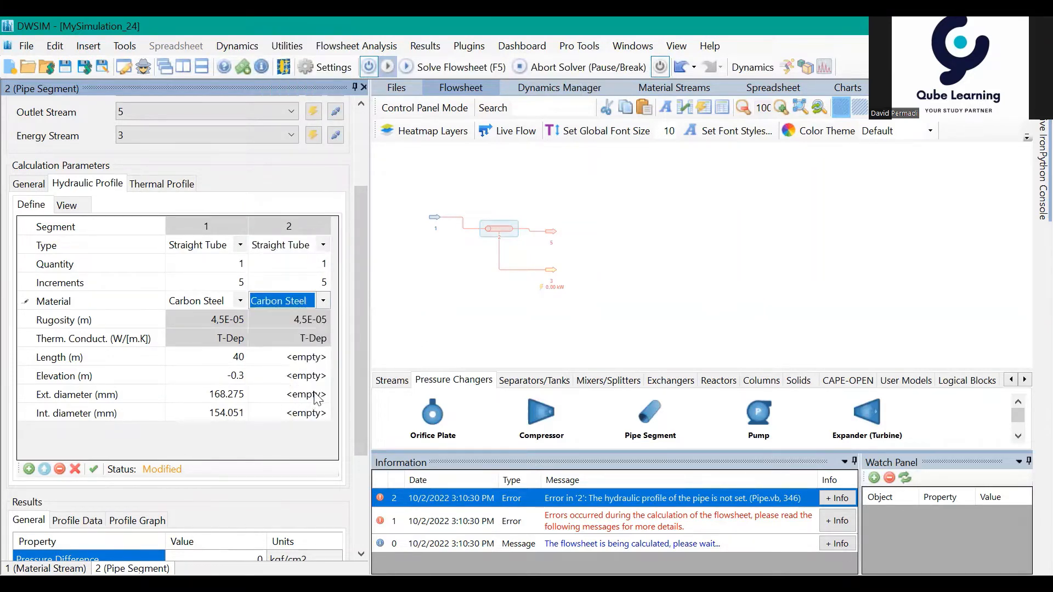
# Step: Set the length of segment 2 to 30 m and its elevation to 0 m
pyautogui.click(311, 360)
pyautogui.write('30')
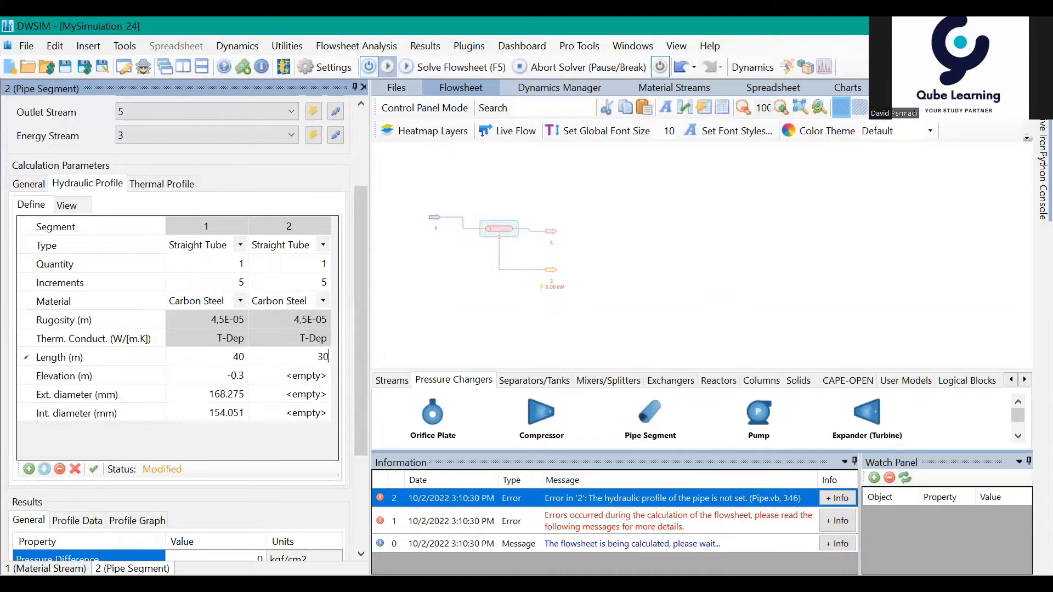
pyautogui.press('Return')
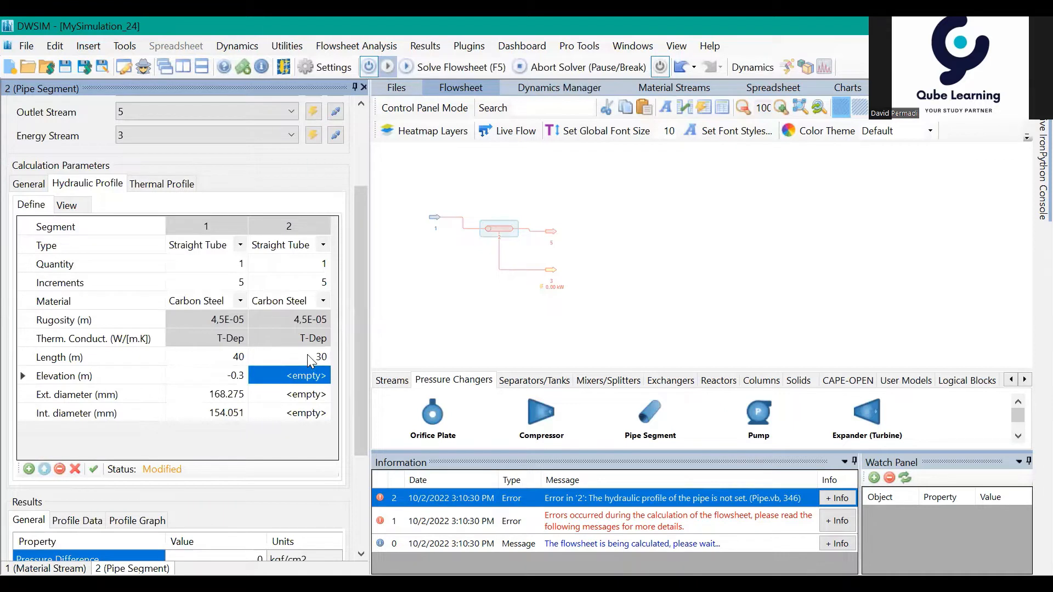
pyautogui.write('0')
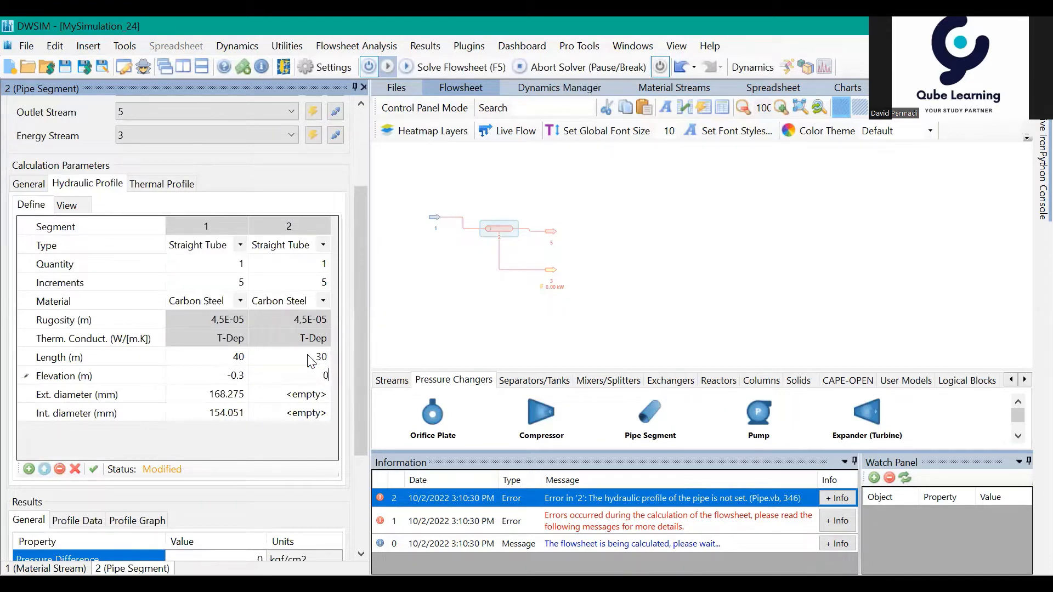
pyautogui.press('Return')
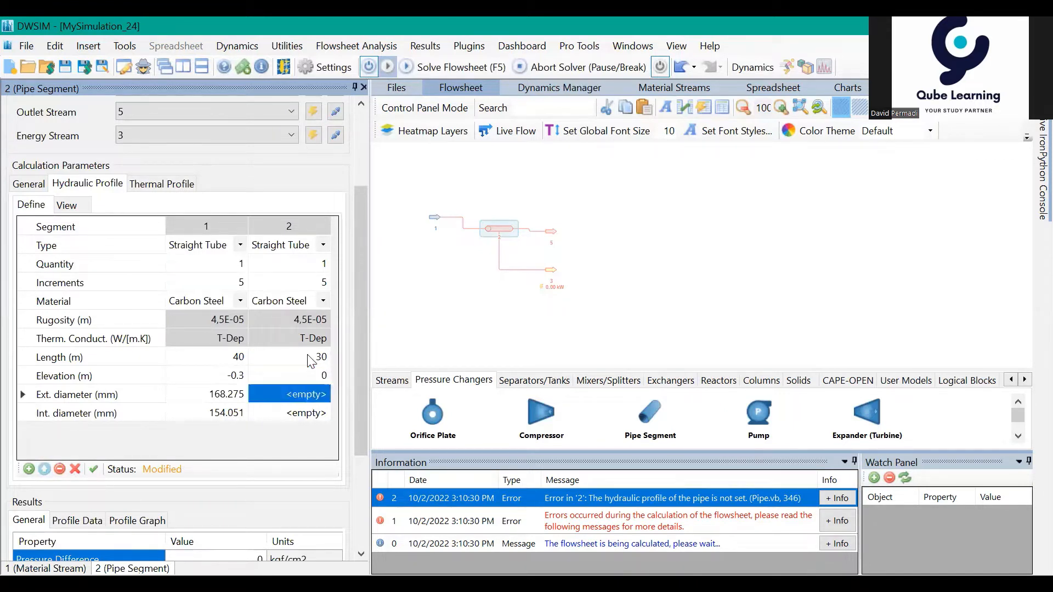
# Step: Assign the standard 6" STD / 40 / 40S pipe size to the diameters of segment 2
pyautogui.doubleClick(299, 393)
pyautogui.moveTo(342, 473)
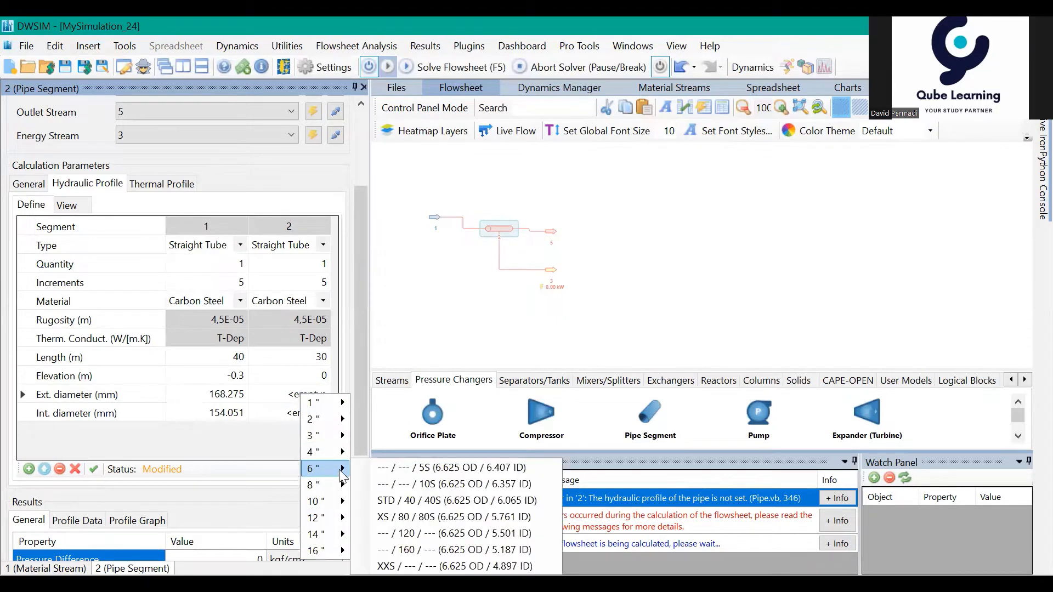
pyautogui.click(434, 500)
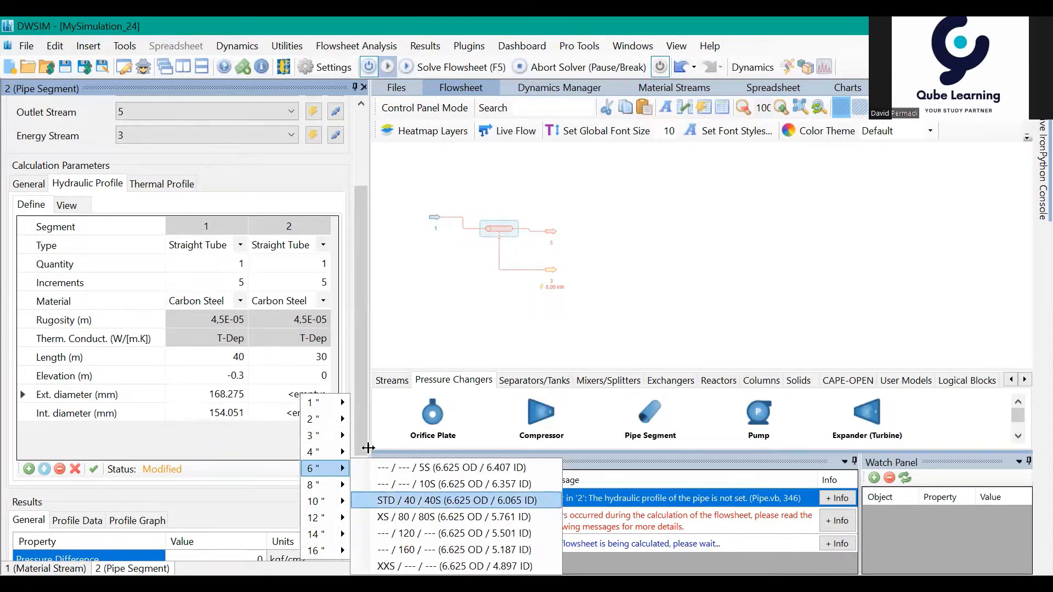
pyautogui.click(317, 414)
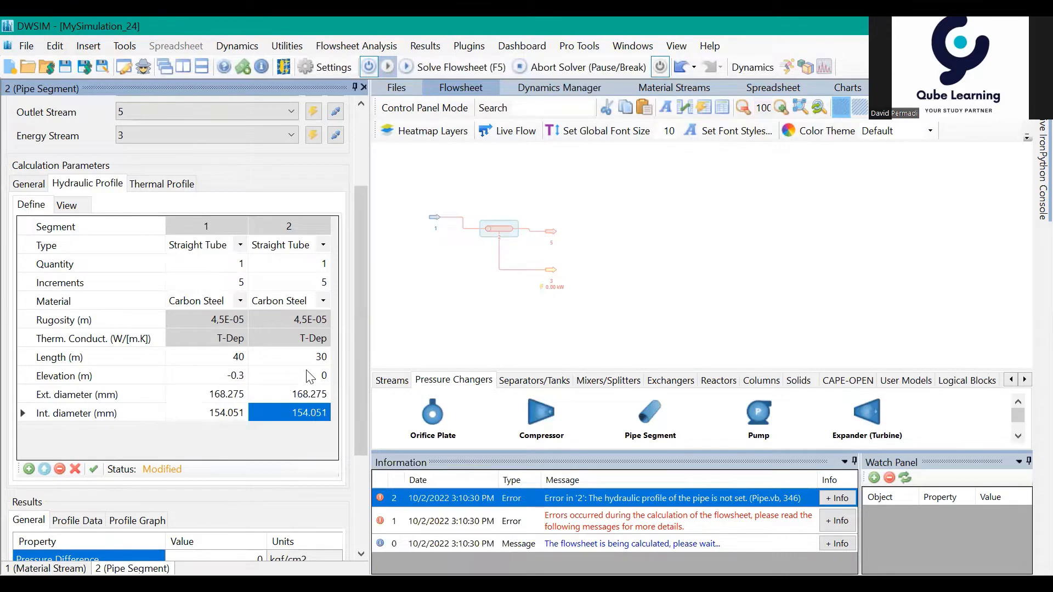
# Step: Apply the two-segment hydraulic profile and solve the flowsheet to check the pipe's general results
pyautogui.scroll(-2, 230, 417)
pyautogui.click(93, 339)
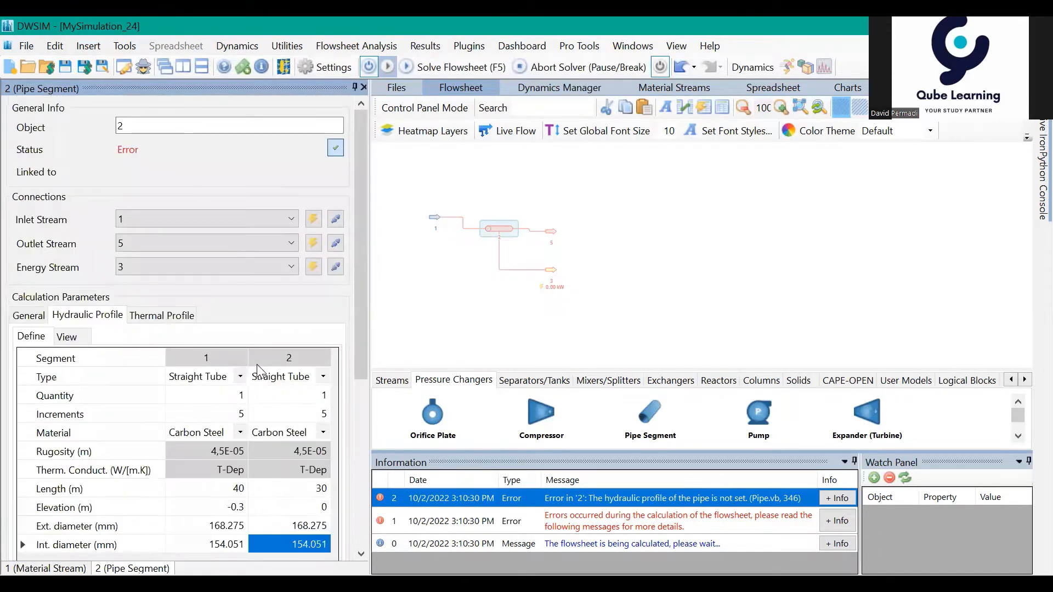
pyautogui.press('F5')
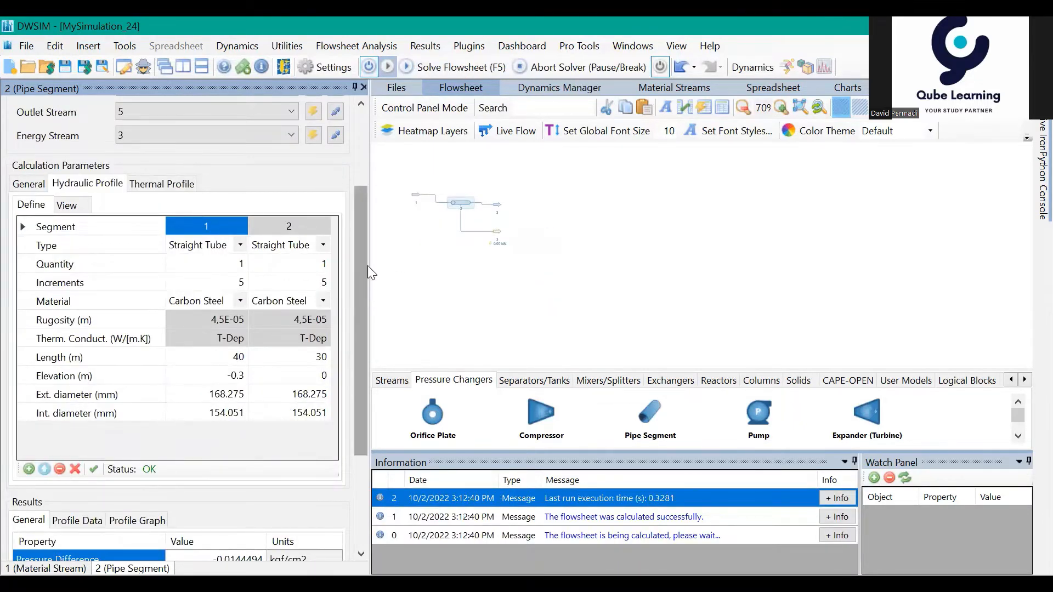
pyautogui.moveTo(363, 264); pyautogui.dragTo(363, 343)
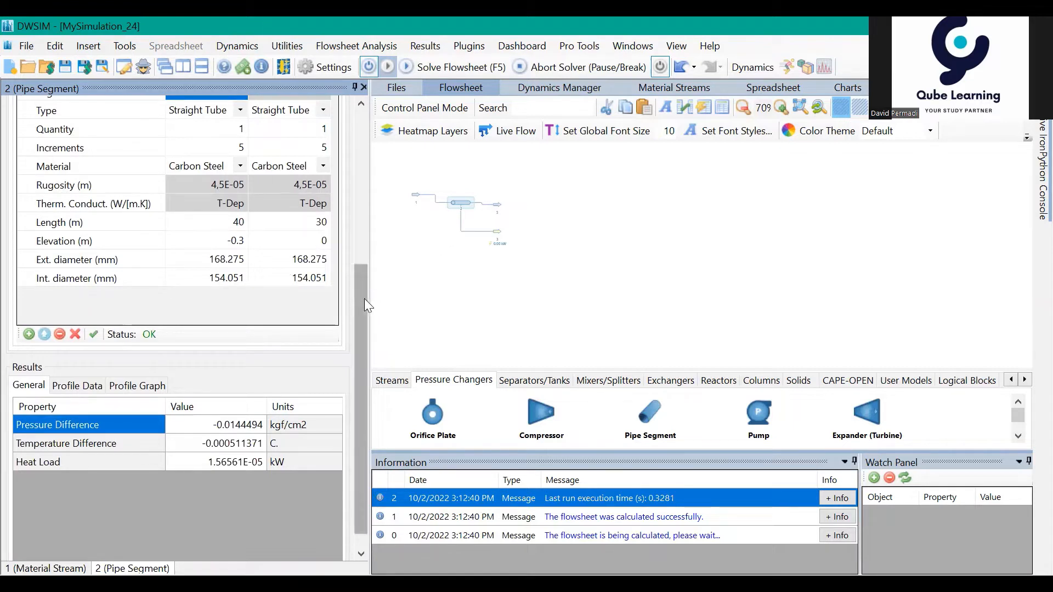
# Step: Set the elevation of segment 1 to -0.1 m in the applied hydraulic profile and solve the flowsheet again
pyautogui.moveTo(362, 298); pyautogui.dragTo(352, 238)
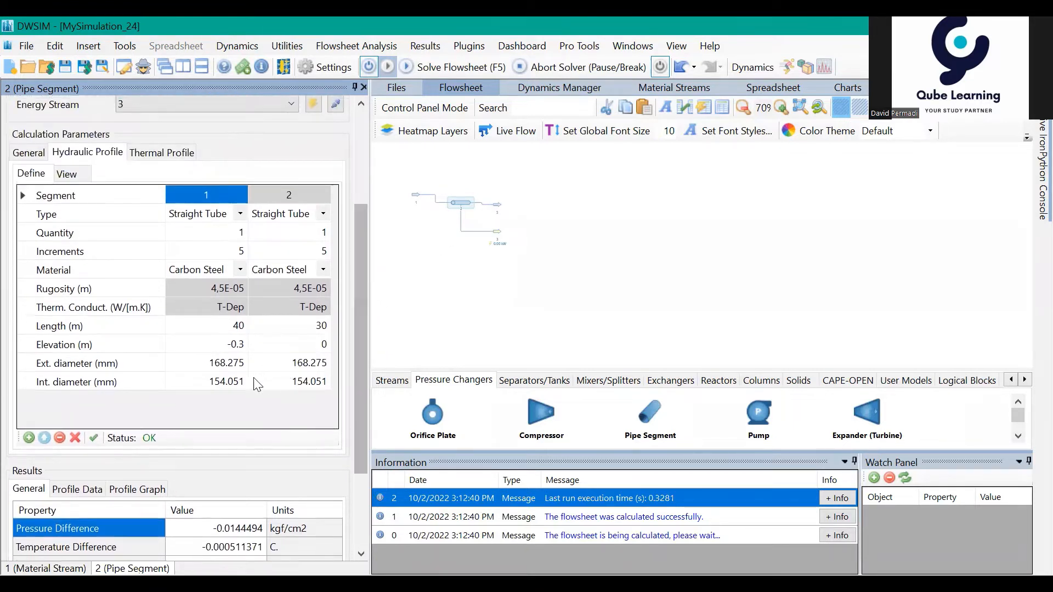
pyautogui.click(237, 345)
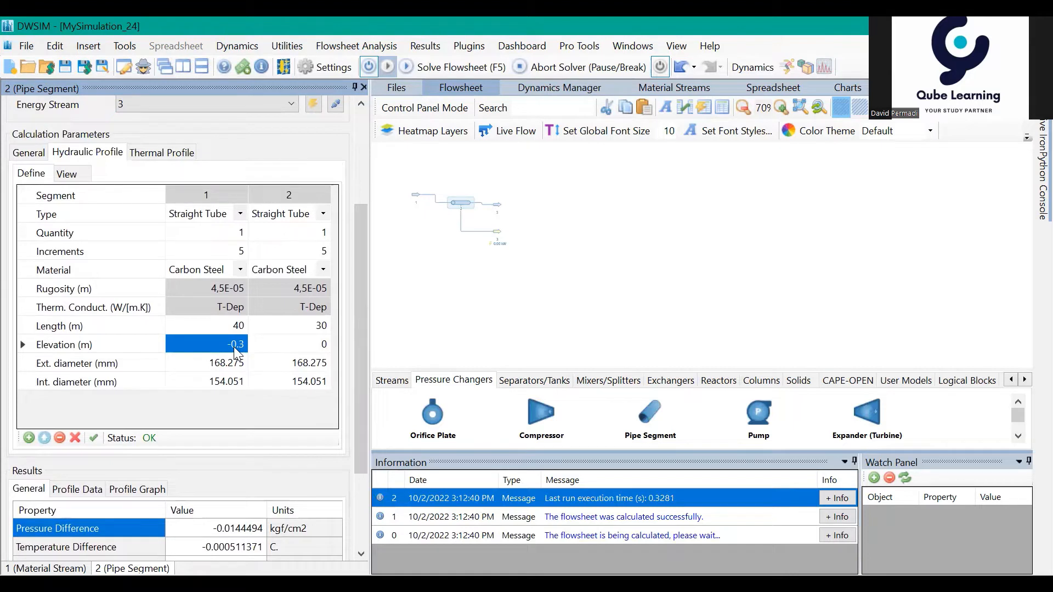
pyautogui.write('-0.1')
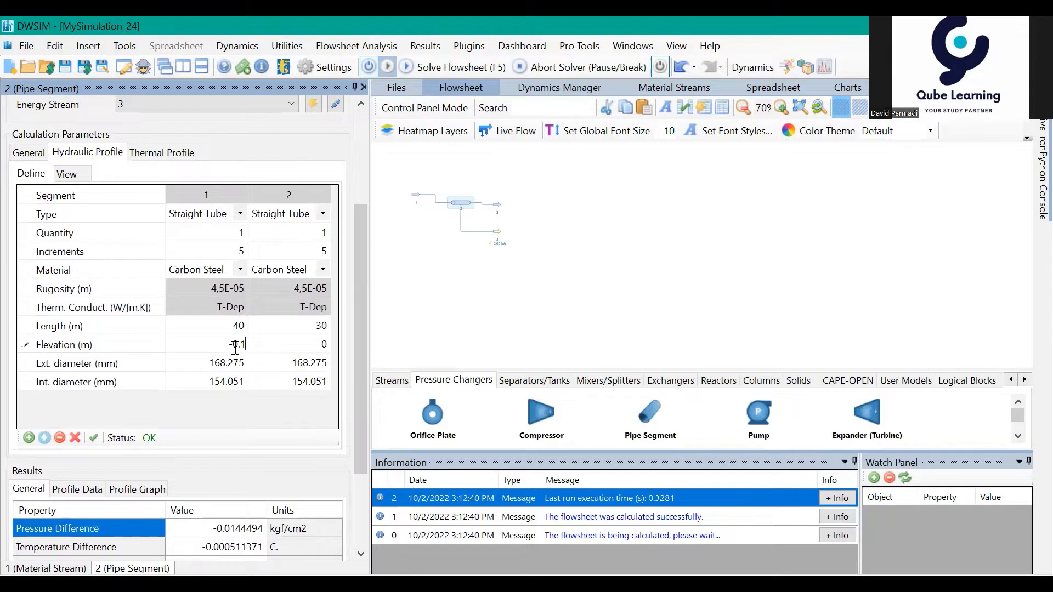
pyautogui.press('Return')
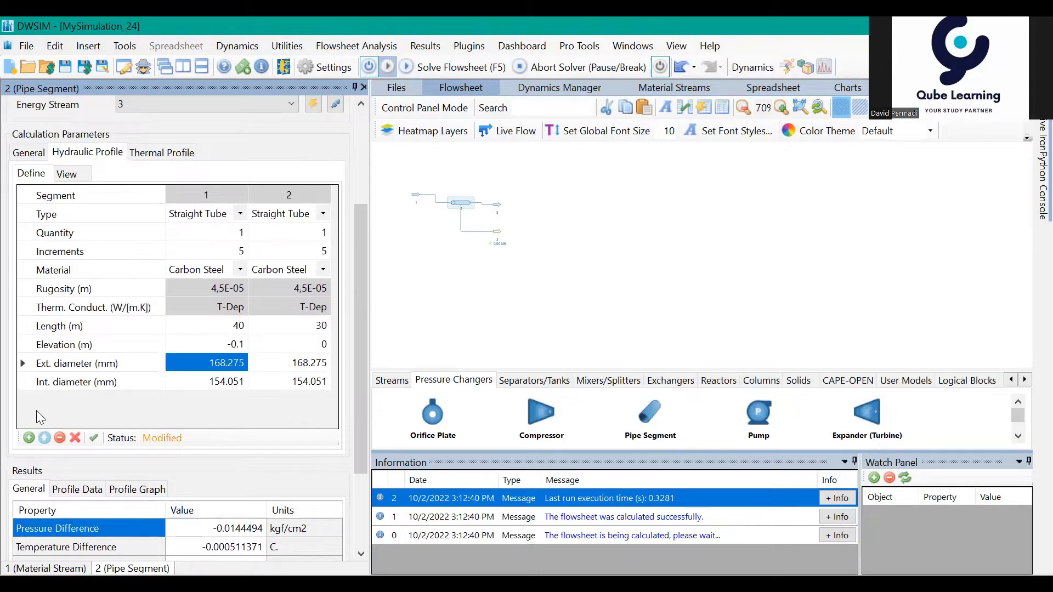
pyautogui.click(94, 439)
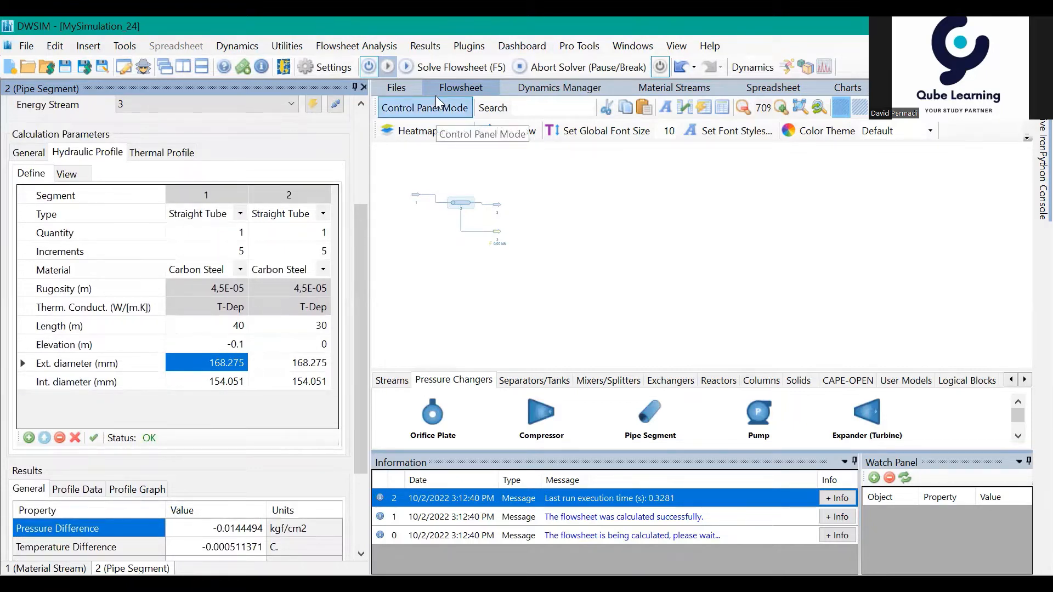
pyautogui.press('F5')
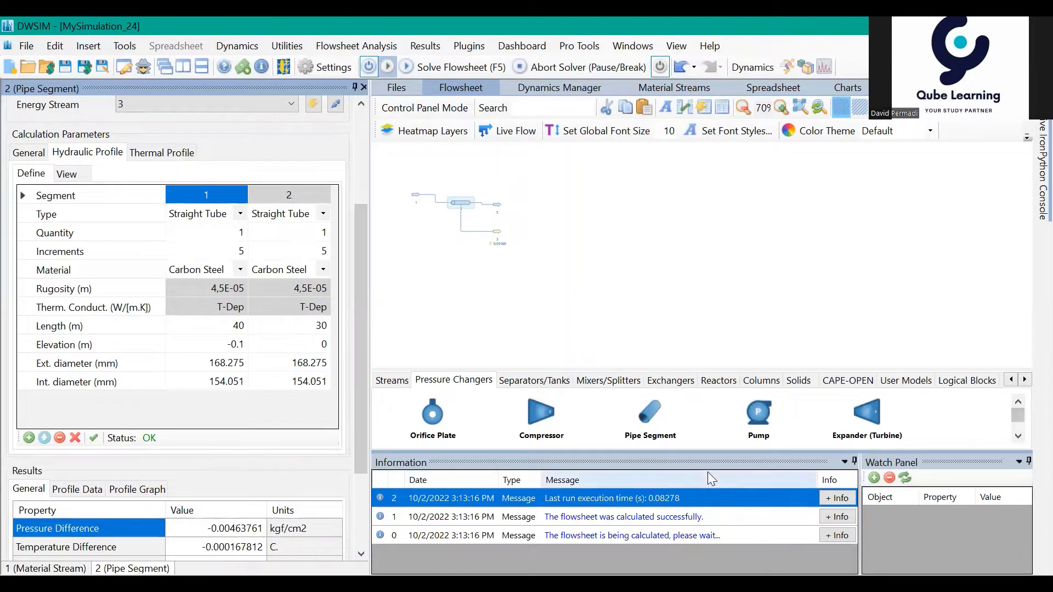
# Step: Browse the available Separators/Tanks and Columns unit operations for the flowsheet
pyautogui.moveTo(549, 228); pyautogui.dragTo(539, 253)
pyautogui.moveTo(605, 257); pyautogui.dragTo(614, 274)
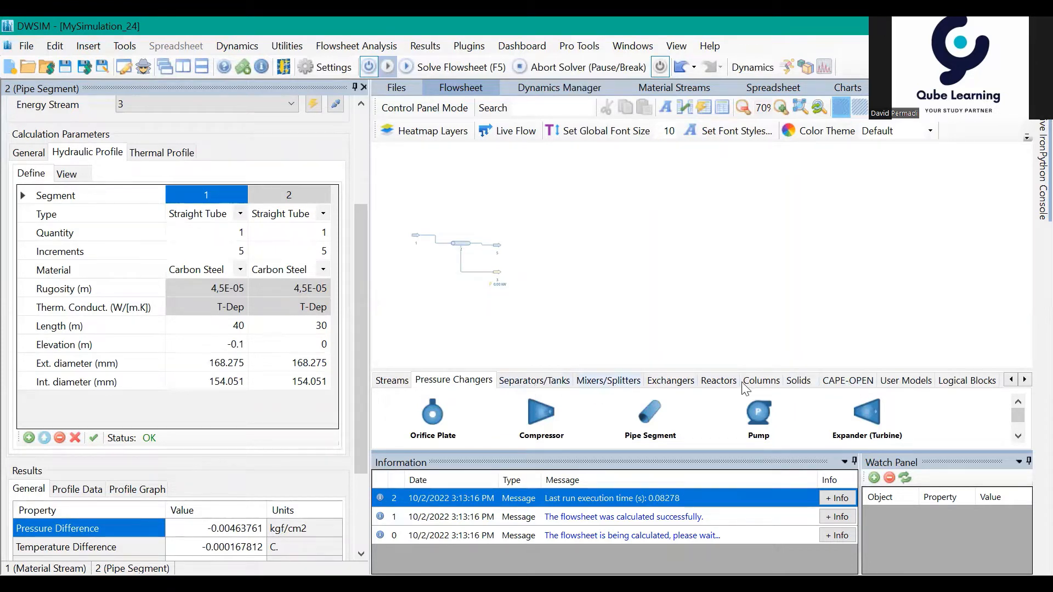
pyautogui.click(563, 382)
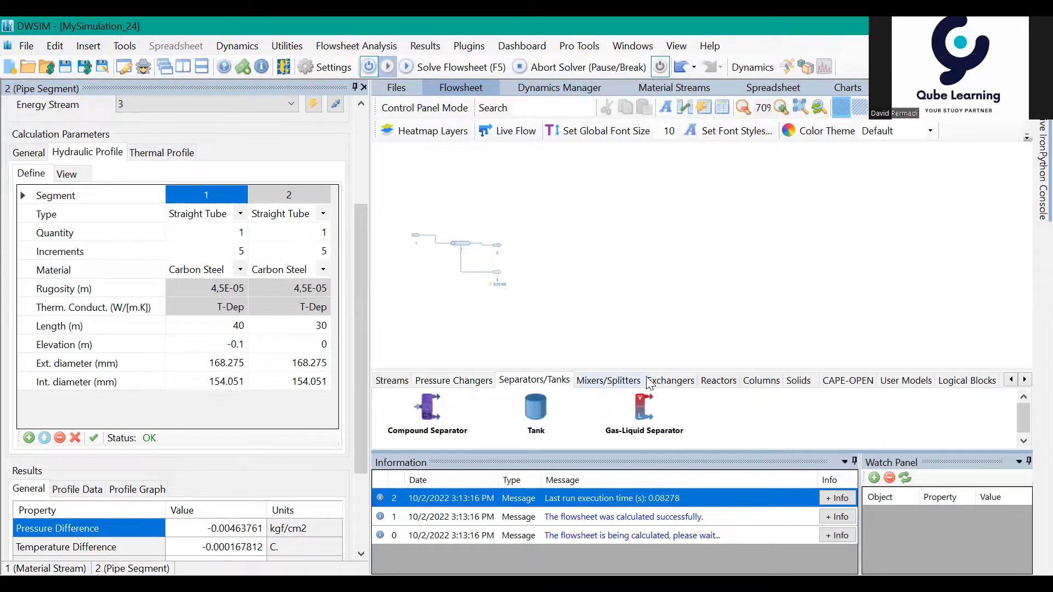
pyautogui.click(764, 387)
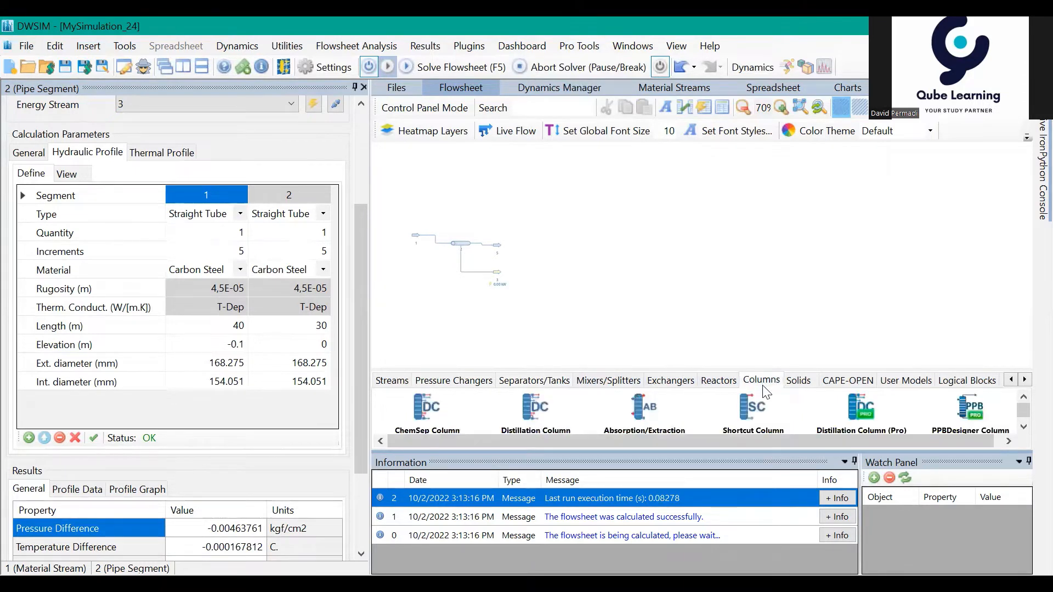
# Step: Add a Cooler to the flowsheet beside the pipe's outlet stream and open its settings
pyautogui.click(676, 386)
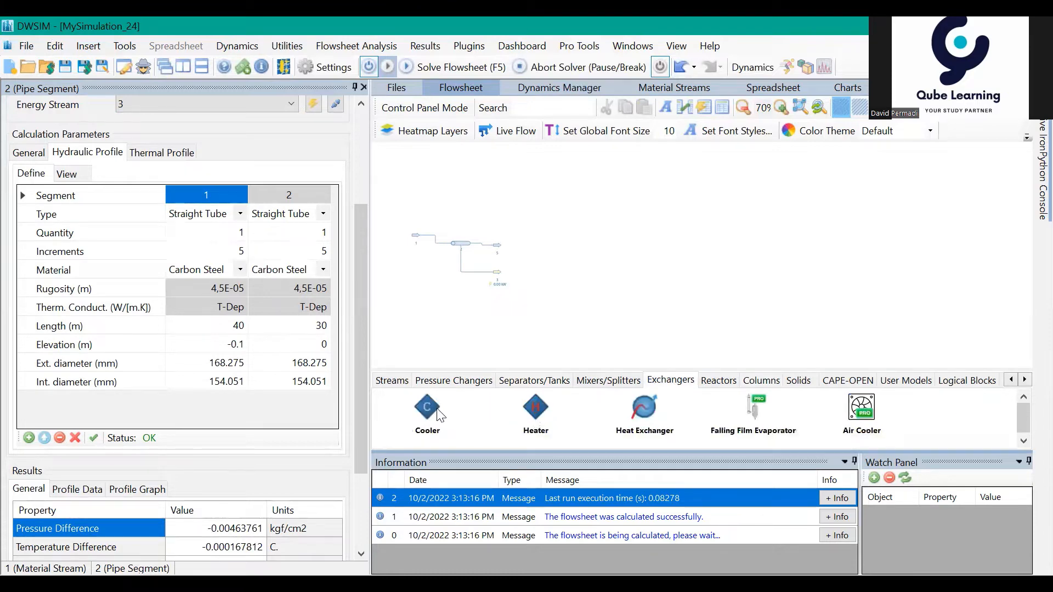
pyautogui.moveTo(442, 414); pyautogui.dragTo(518, 241)
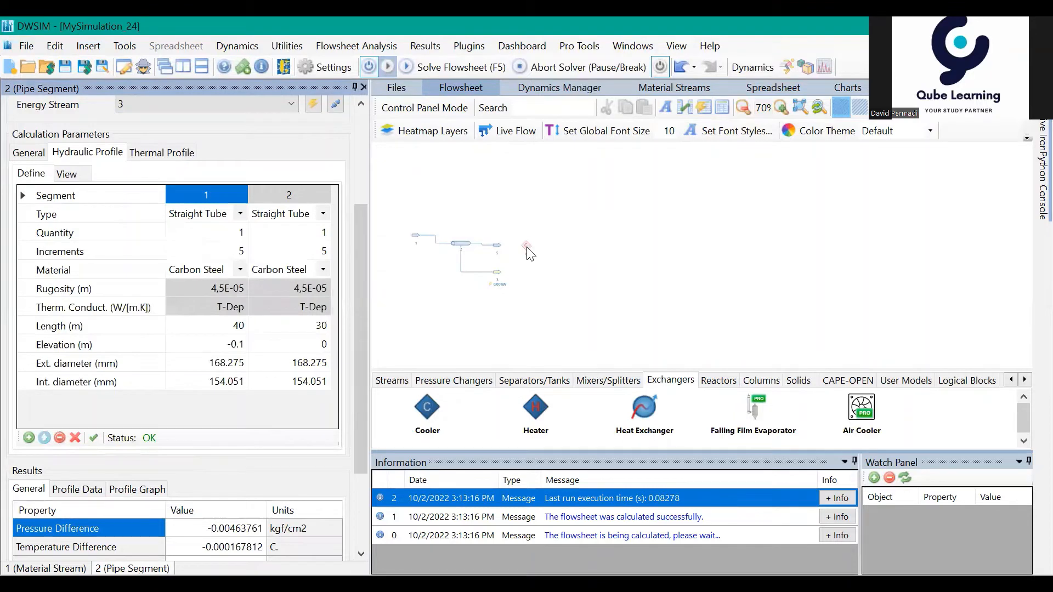
pyautogui.click(526, 248)
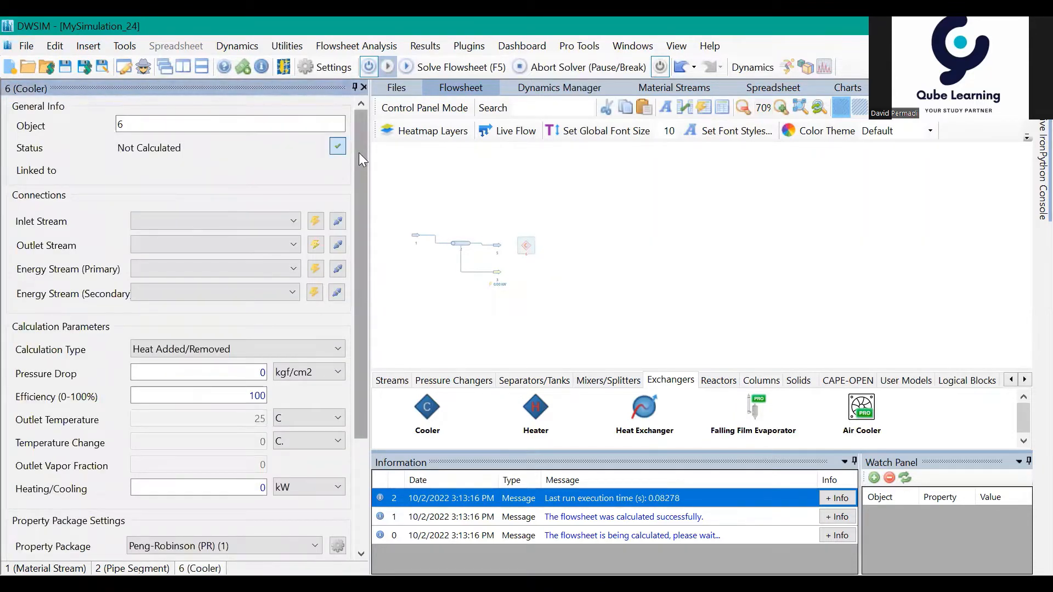
# Step: Connect stream 5 as the cooler's inlet and create new outlet and primary energy streams for it
pyautogui.moveTo(358, 153); pyautogui.dragTo(359, 154)
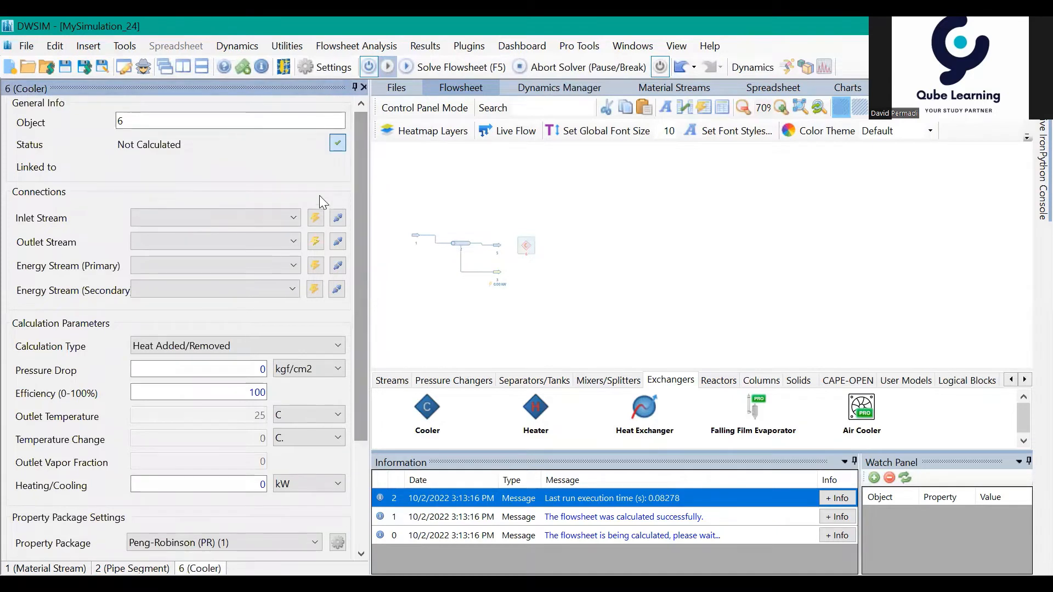
pyautogui.click(281, 217)
pyautogui.click(263, 244)
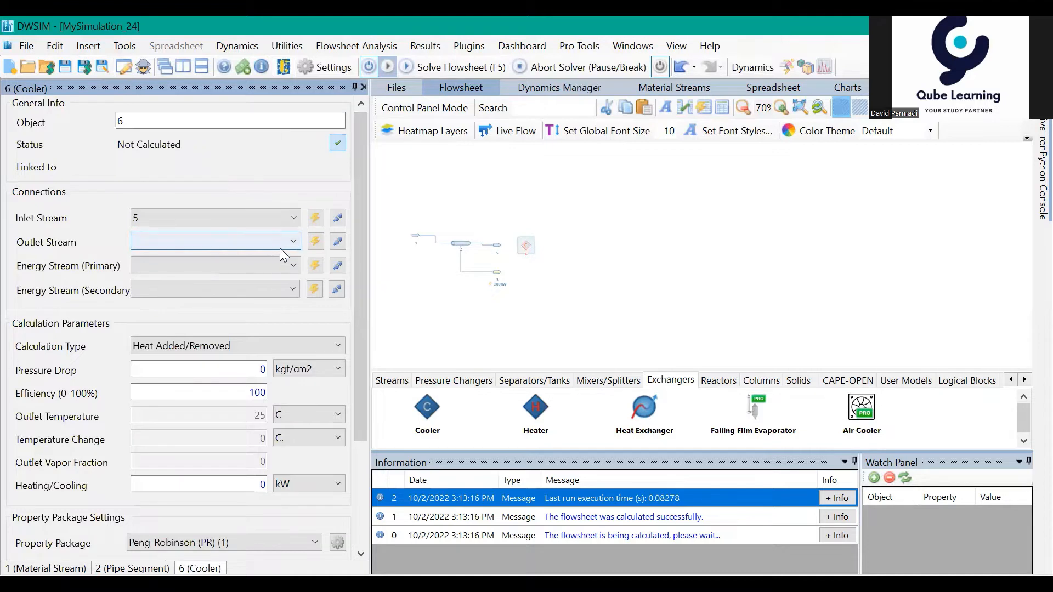
pyautogui.click(316, 241)
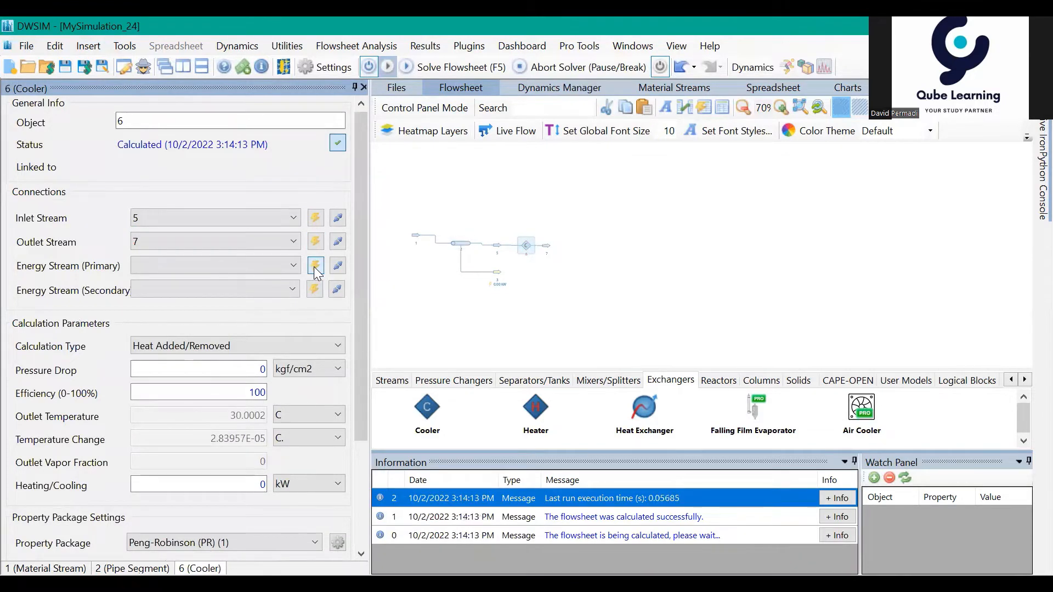
pyautogui.click(316, 266)
# Step: Set the cooler's calculation type to Outlet Temperature and its outlet temperature to 23 C
pyautogui.moveTo(524, 250)
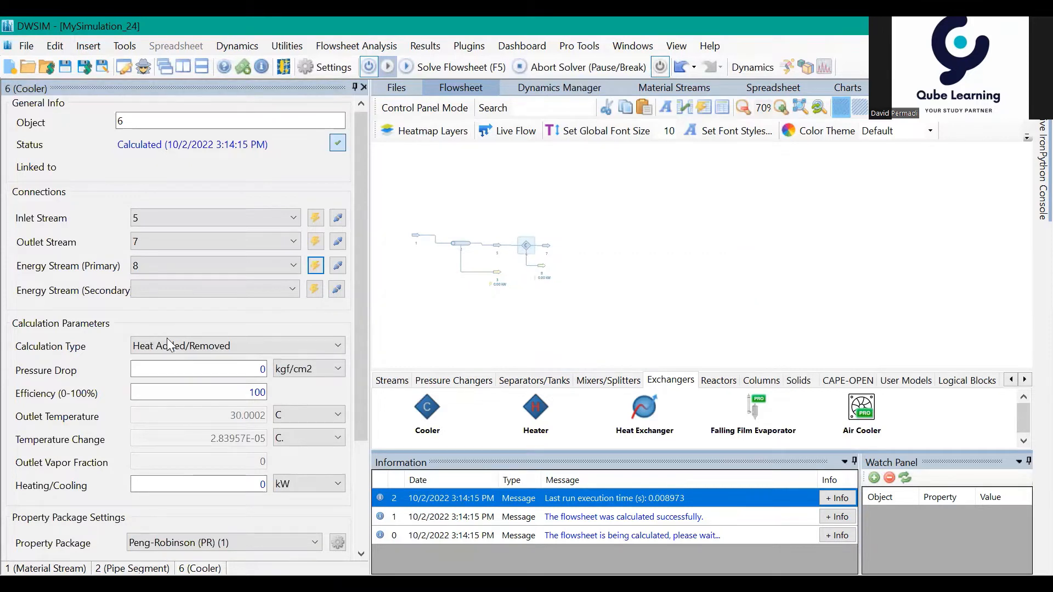
pyautogui.click(182, 351)
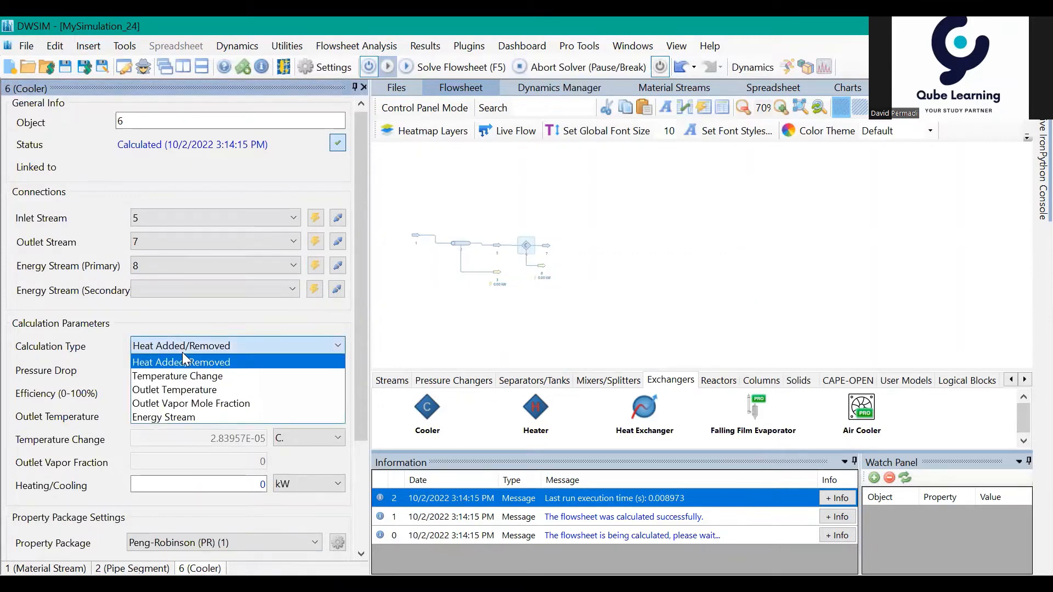
pyautogui.click(241, 387)
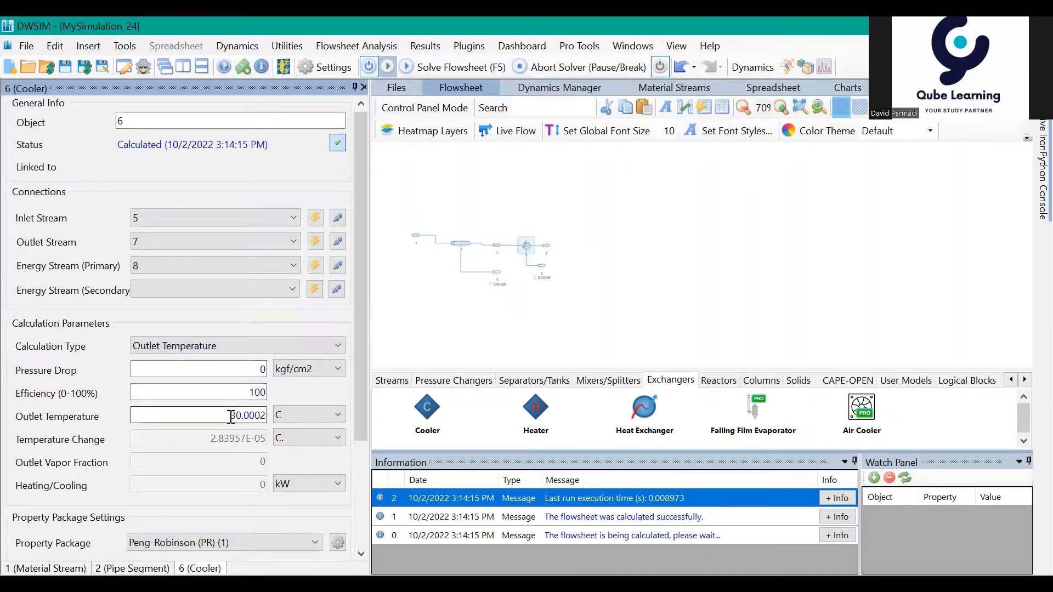
pyautogui.moveTo(231, 416); pyautogui.dragTo(267, 422)
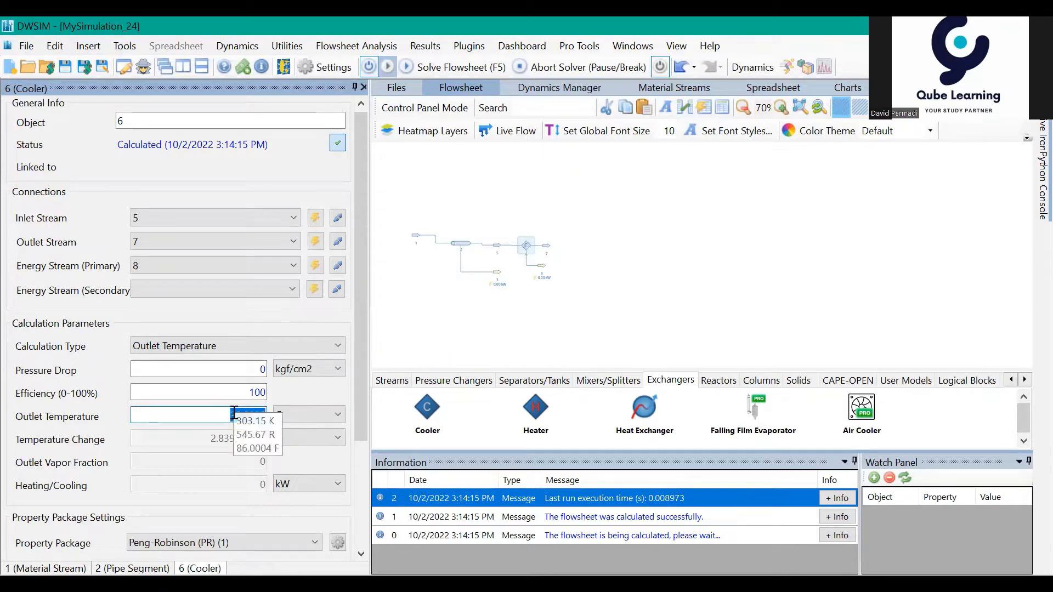
pyautogui.write('20')
pyautogui.press('Return')
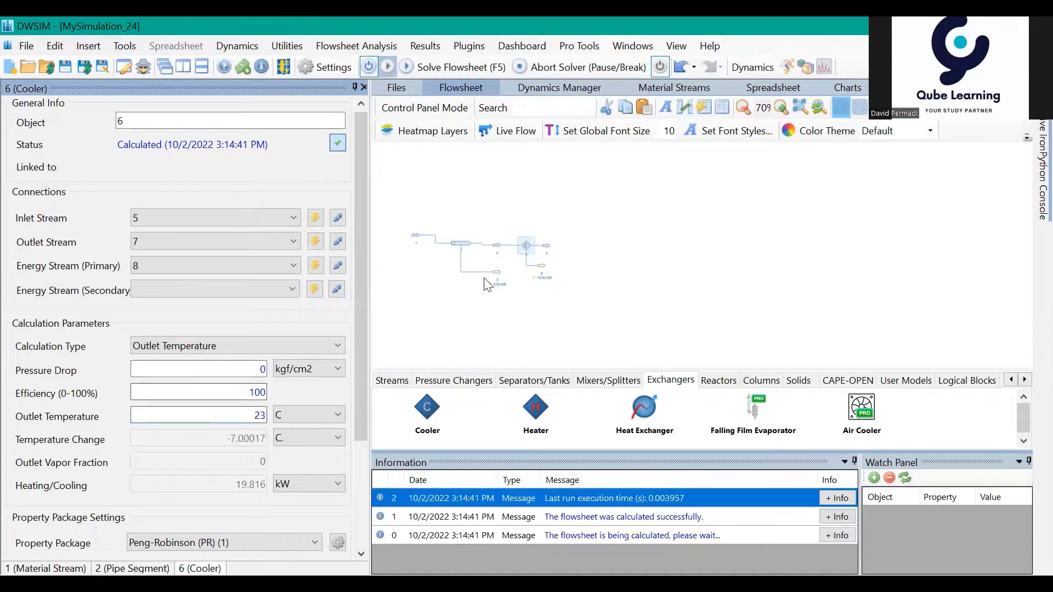
# Step: Set the cooler's outlet temperature to 26 C and recalculate the flowsheet
pyautogui.moveTo(499, 253)
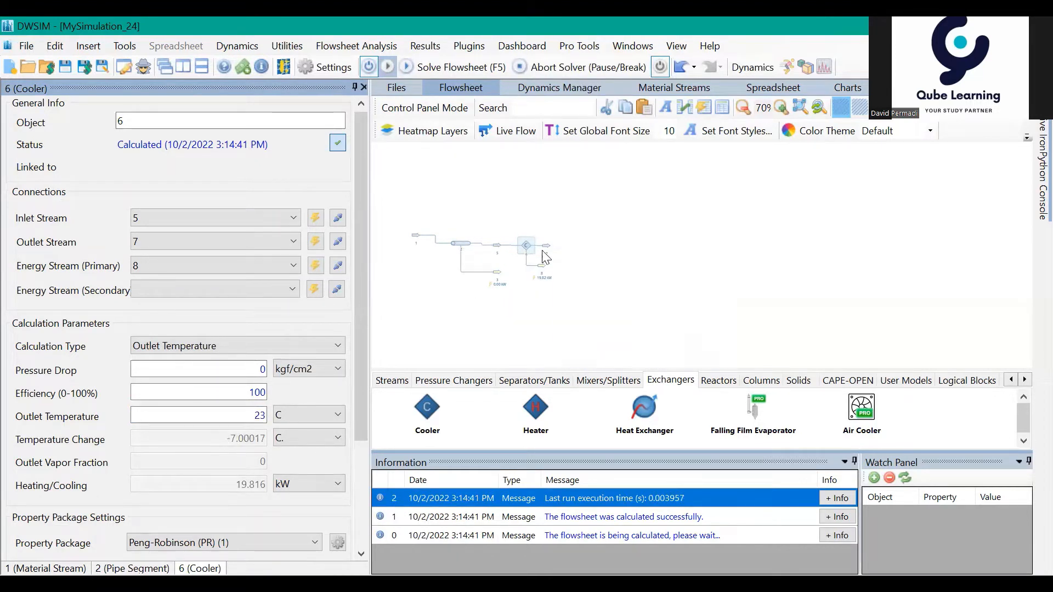
pyautogui.click(253, 414)
pyautogui.moveTo(254, 414); pyautogui.dragTo(270, 420)
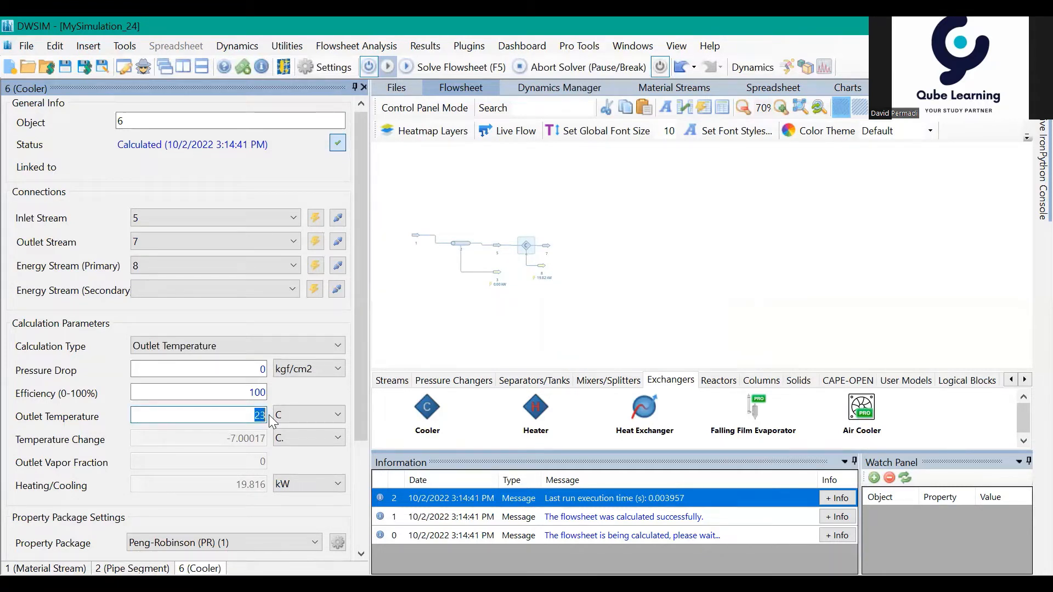
pyautogui.write('26')
pyautogui.press('Return')
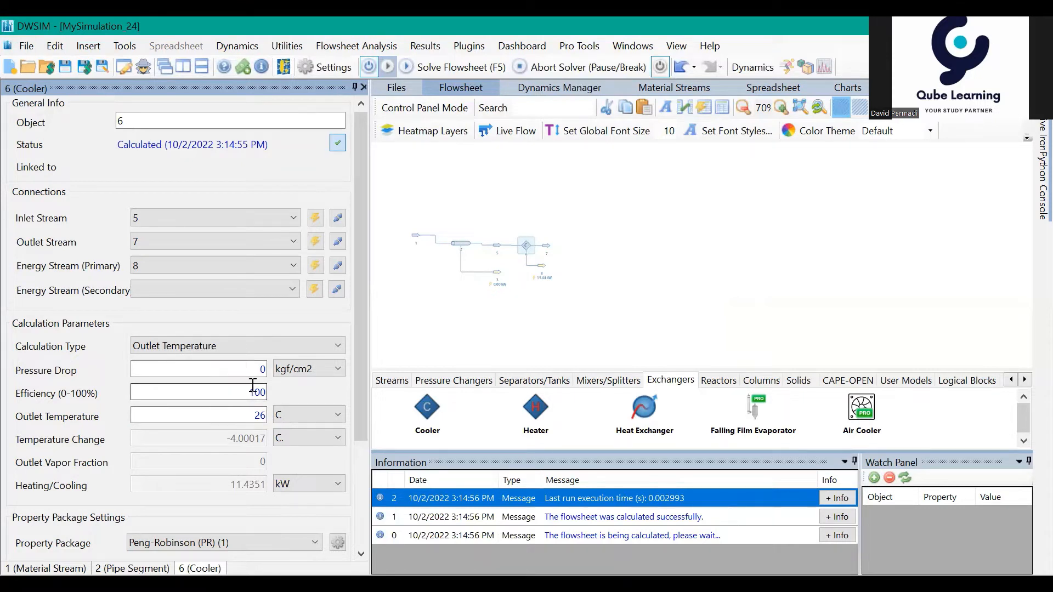
# Step: Set the cooler's pressure drop to 0.5 kgf/cm2 and recalculate the flowsheet
pyautogui.click(259, 369)
pyautogui.doubleClick(261, 369)
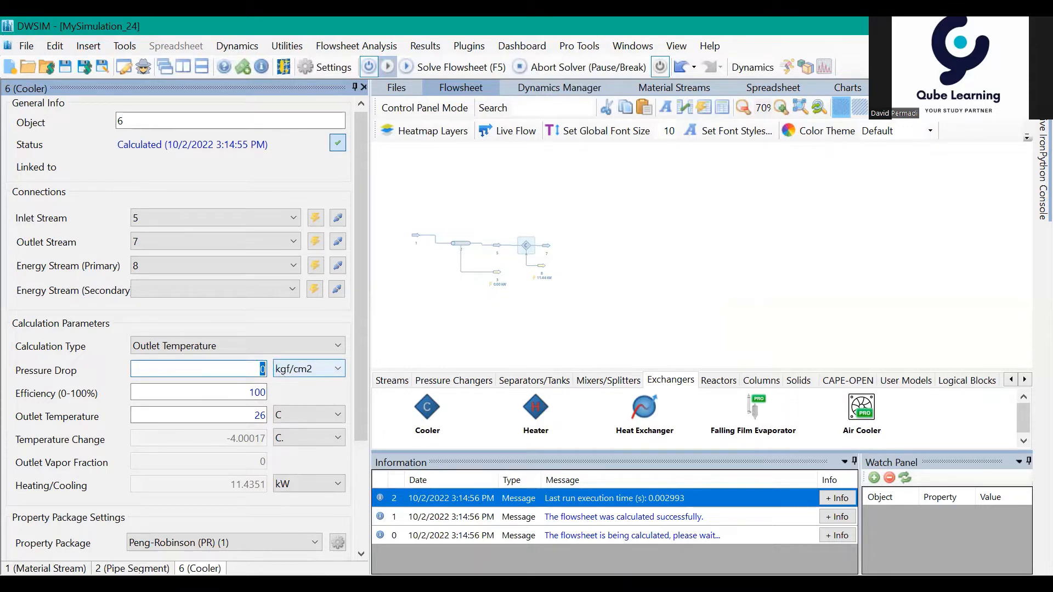
pyautogui.write('0.5')
pyautogui.press('Return')
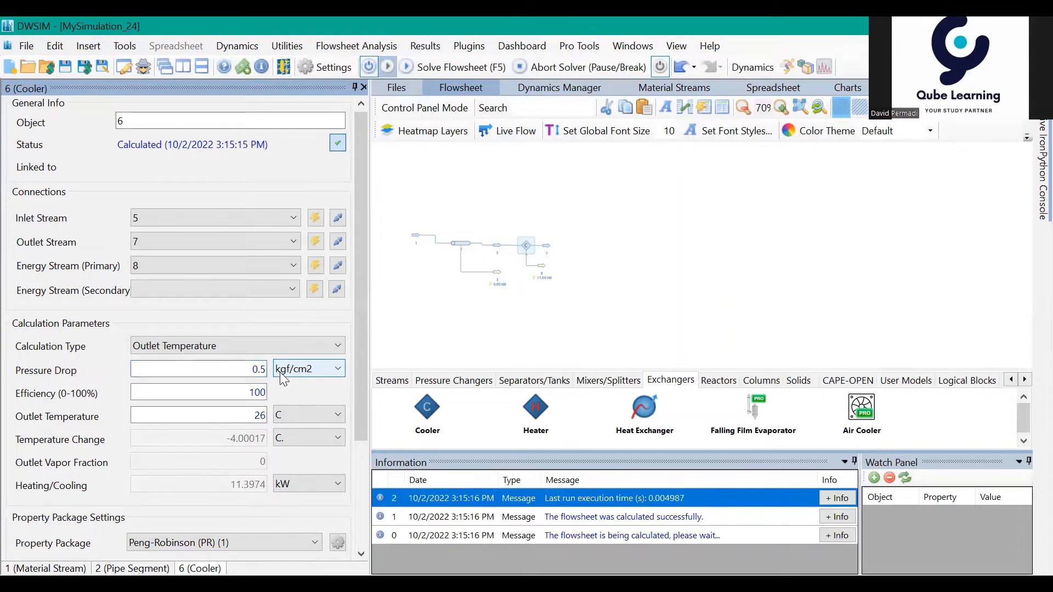
# Step: Check the temperature, pressure and flow conditions of the cooler's outlet stream 7
pyautogui.moveTo(543, 244)
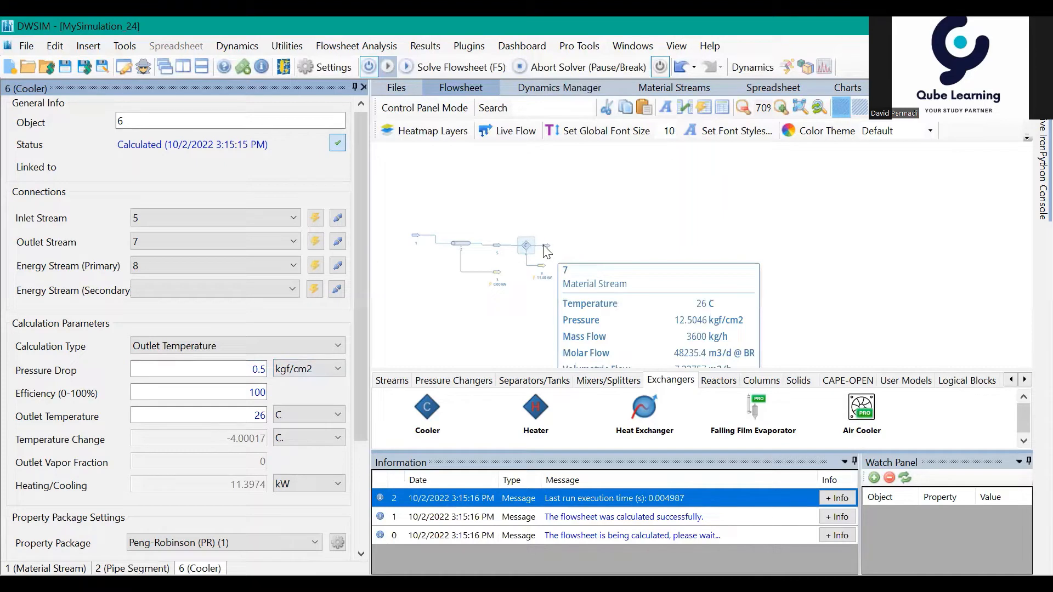
pyautogui.click(544, 246)
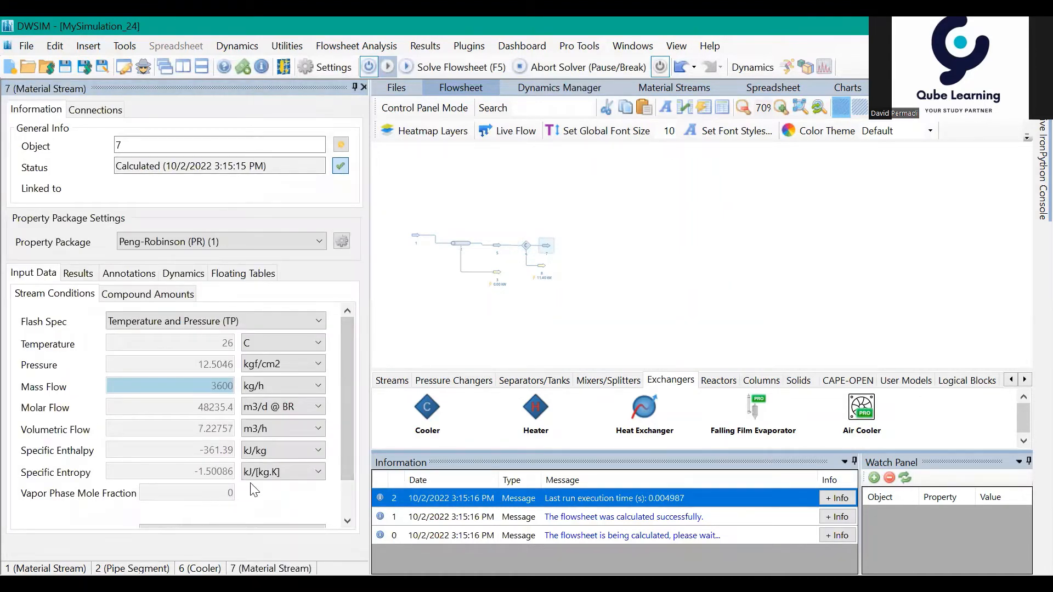
pyautogui.click(714, 274)
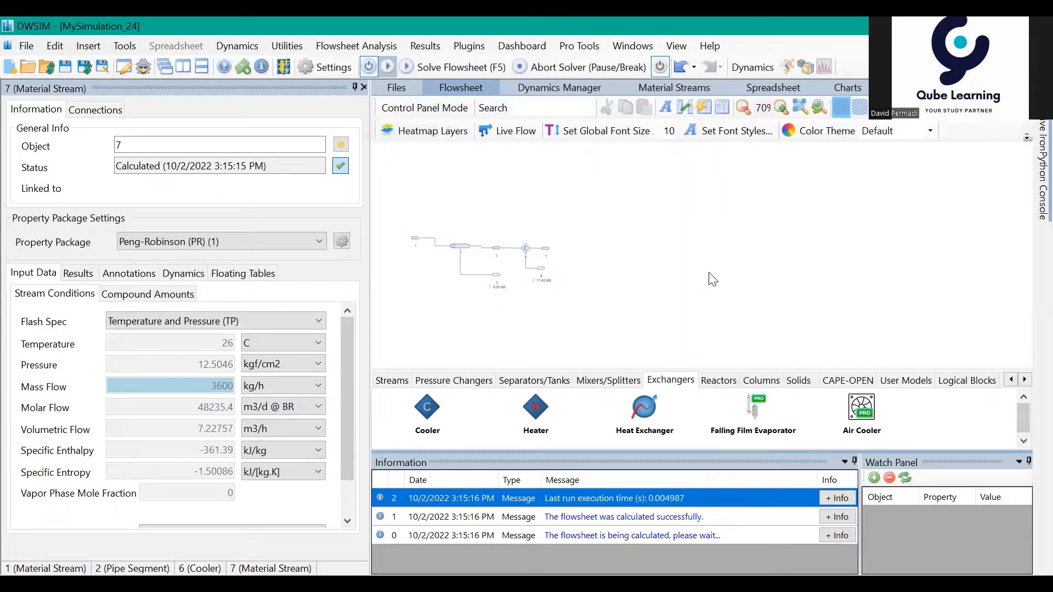
# Step: Add a separate material stream to the flowsheet beyond the cooler's outlet stream
pyautogui.moveTo(709, 273); pyautogui.dragTo(710, 273)
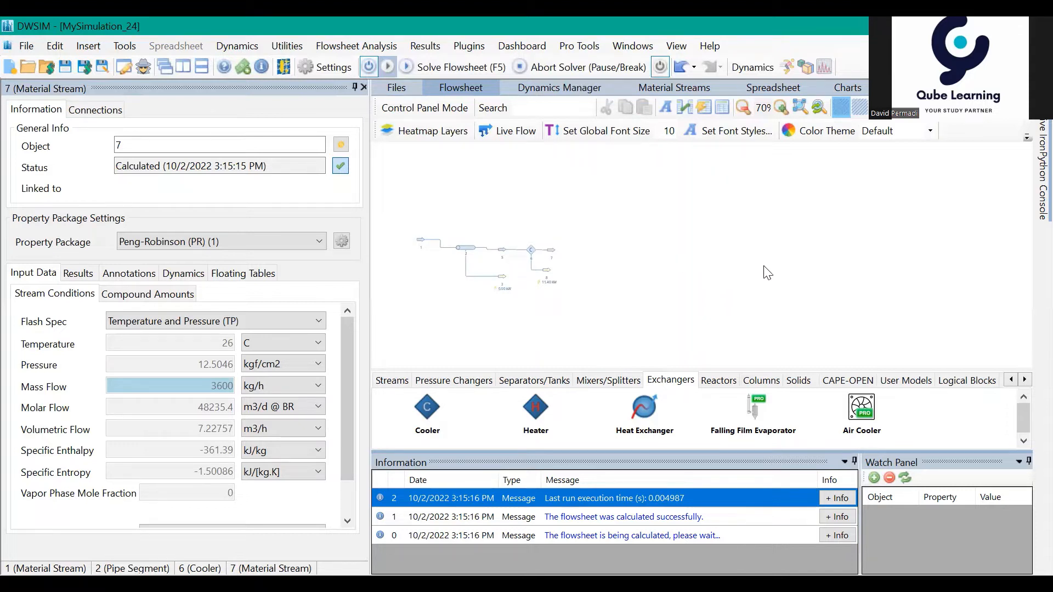
pyautogui.moveTo(785, 276); pyautogui.dragTo(769, 260)
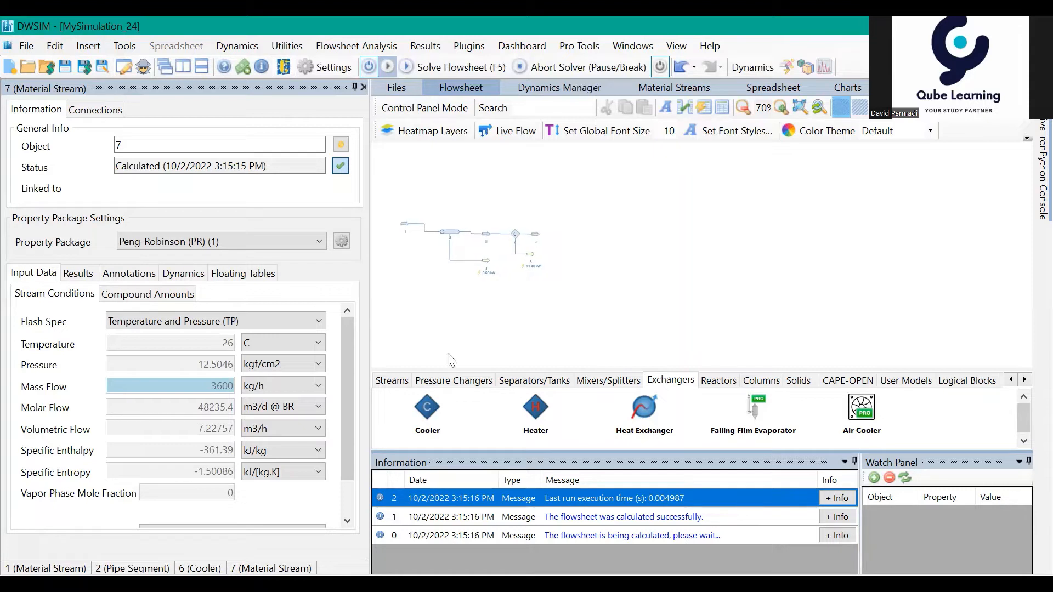
pyautogui.moveTo(791, 292); pyautogui.dragTo(799, 303)
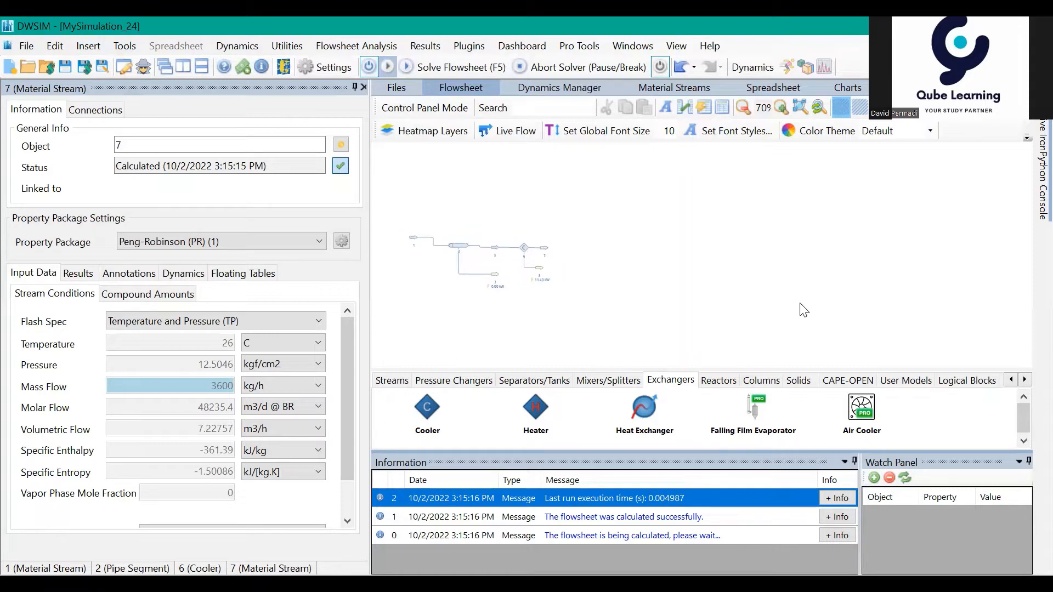
pyautogui.moveTo(755, 276); pyautogui.dragTo(751, 268)
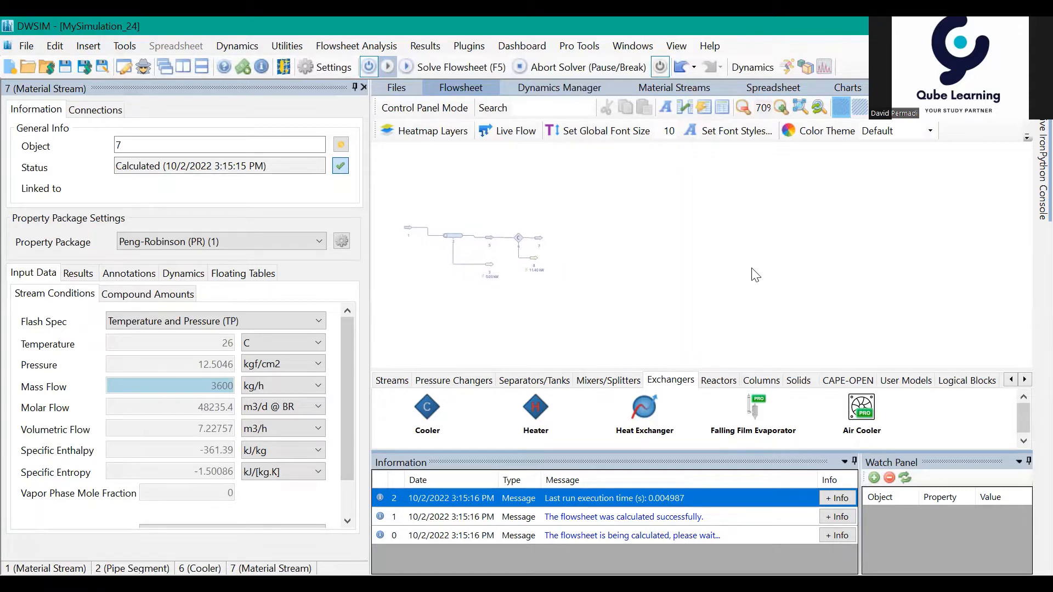
pyautogui.click(392, 380)
pyautogui.moveTo(439, 409); pyautogui.dragTo(613, 236)
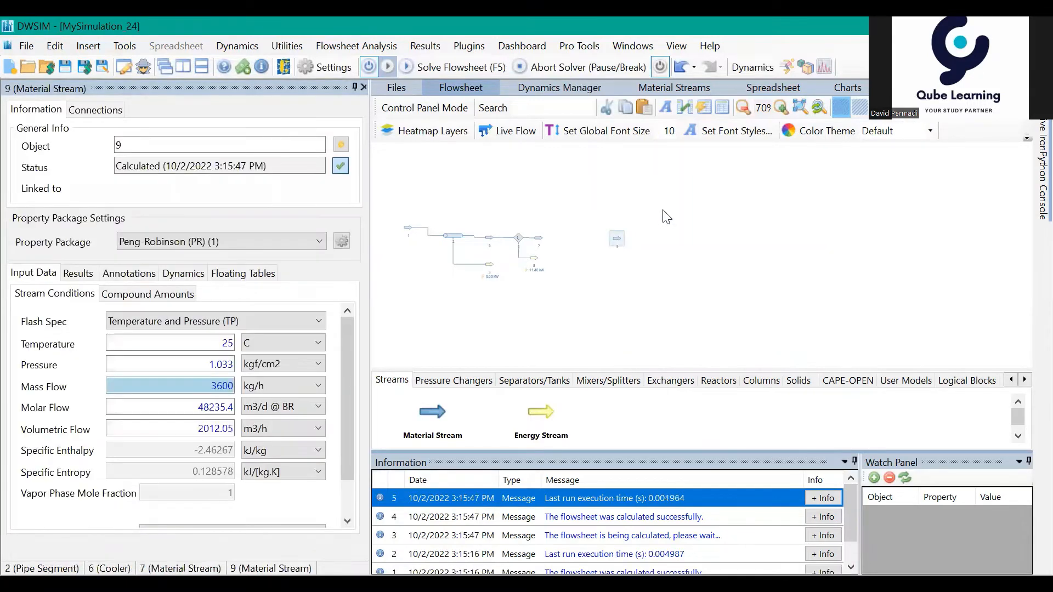
# Step: Add a second Pipe Segment to the flowsheet beside the unconnected material stream 9
pyautogui.click(425, 384)
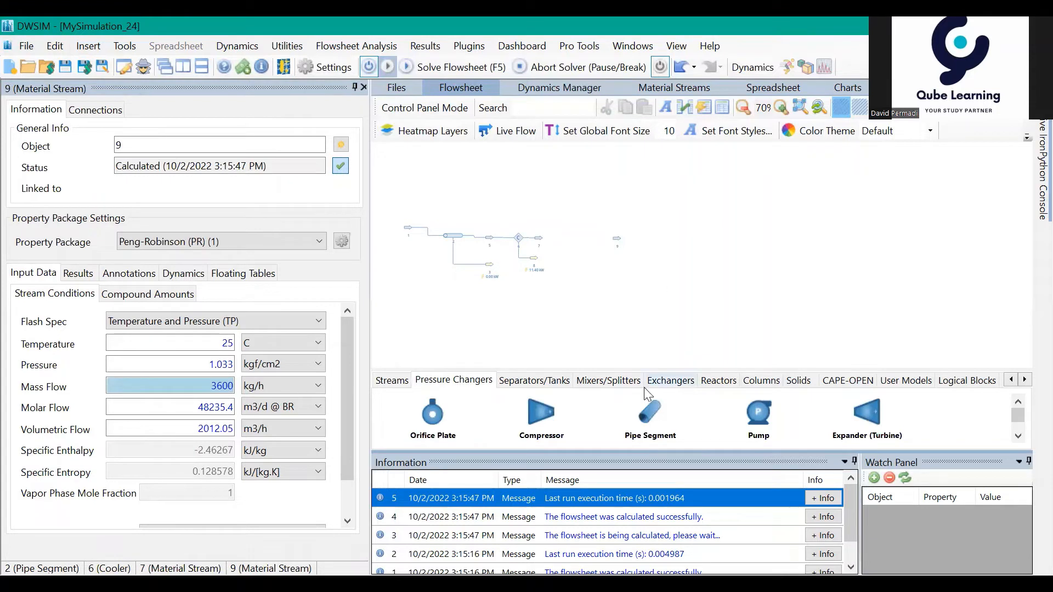
pyautogui.moveTo(646, 410); pyautogui.dragTo(646, 251)
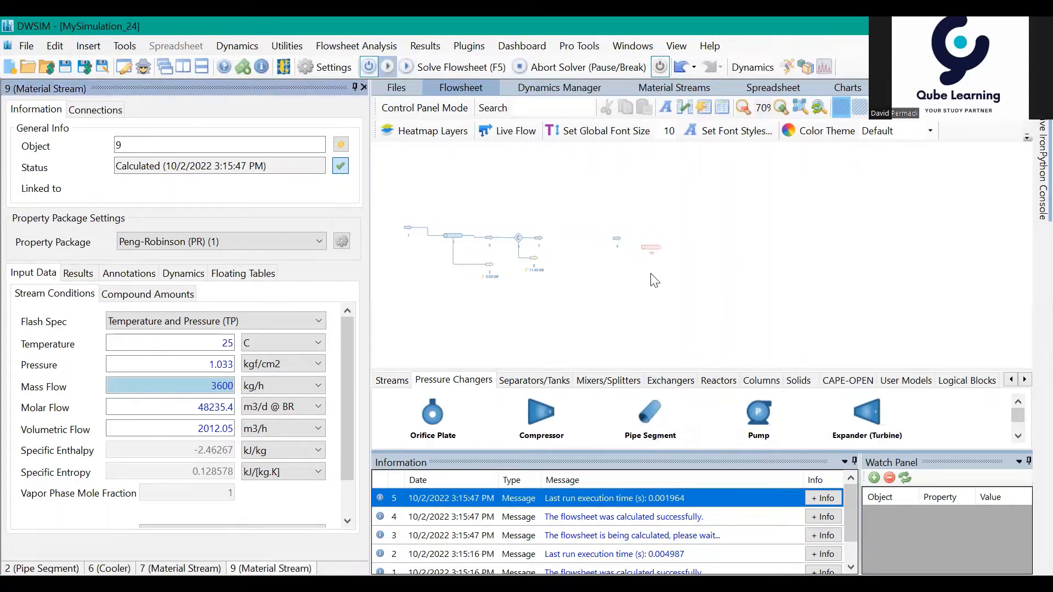
pyautogui.doubleClick(651, 251)
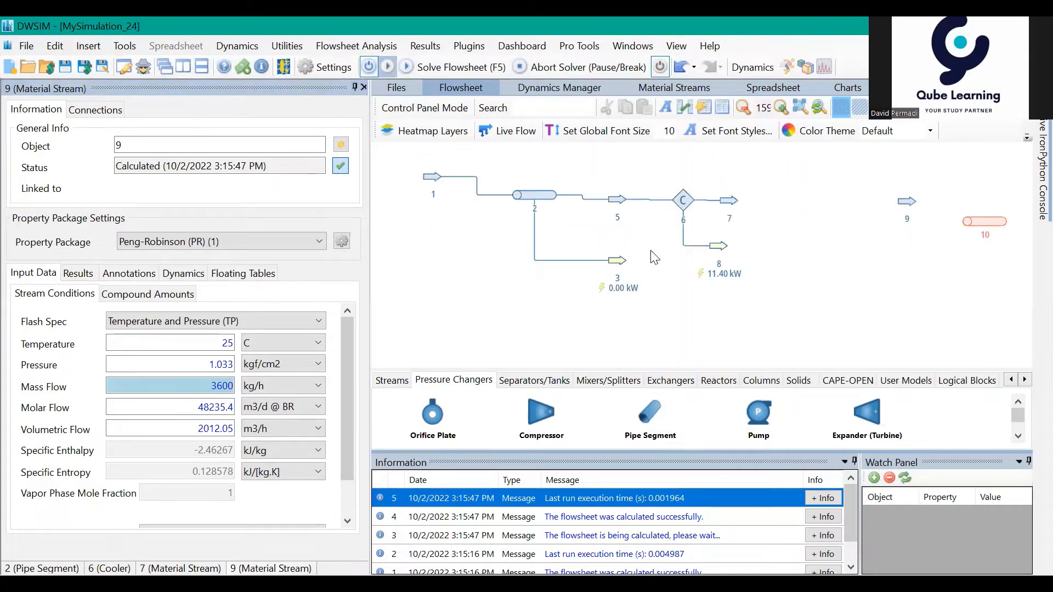
pyautogui.moveTo(732, 316); pyautogui.dragTo(704, 330)
pyautogui.moveTo(923, 247)
pyautogui.mouseDown()
pyautogui.moveTo(857, 293)
pyautogui.moveTo(759, 266)
pyautogui.moveTo(781, 275)
pyautogui.moveTo(700, 308)
pyautogui.mouseUp()
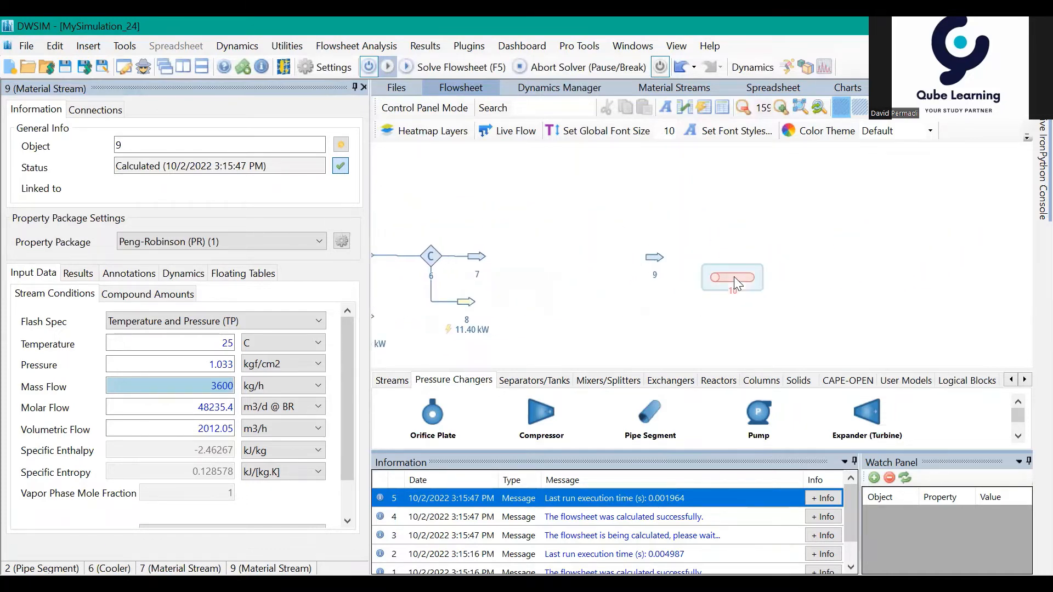
# Step: Connect stream 9 as the second pipe's inlet and create new outlet and energy streams for it
pyautogui.click(734, 276)
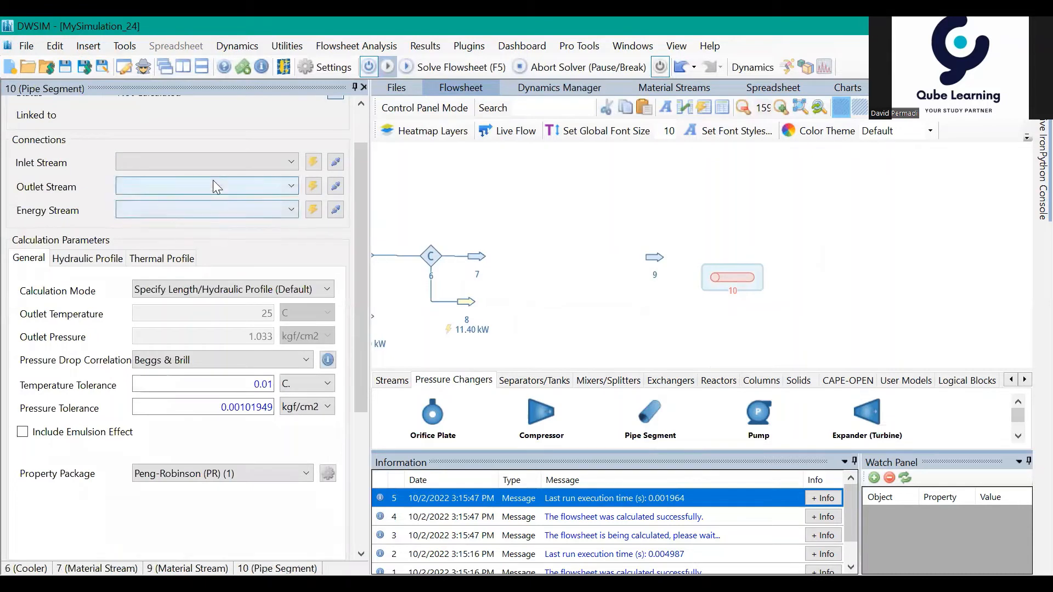
pyautogui.click(207, 166)
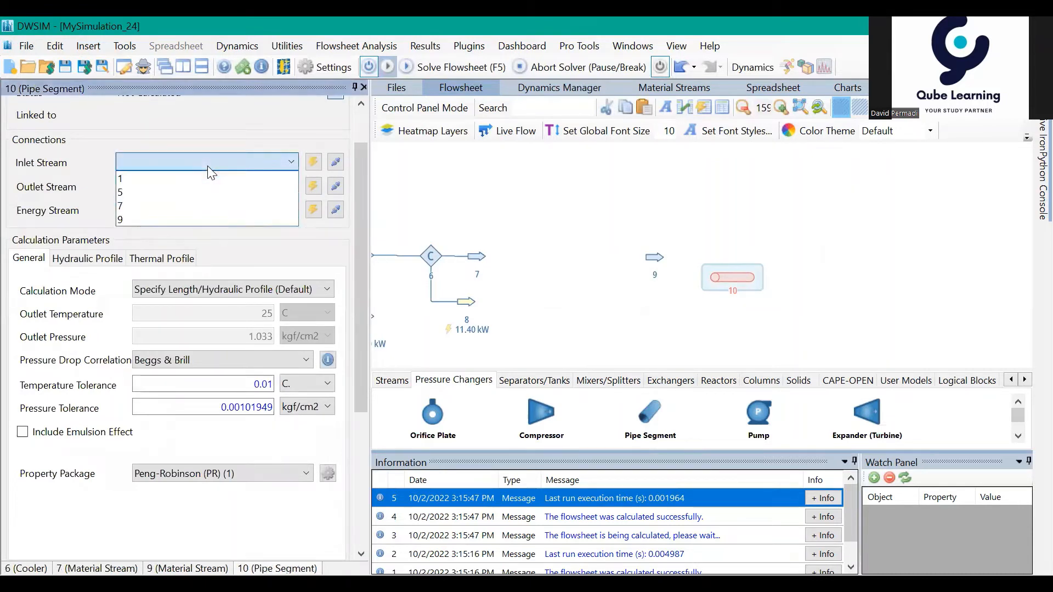
pyautogui.click(221, 217)
pyautogui.click(313, 187)
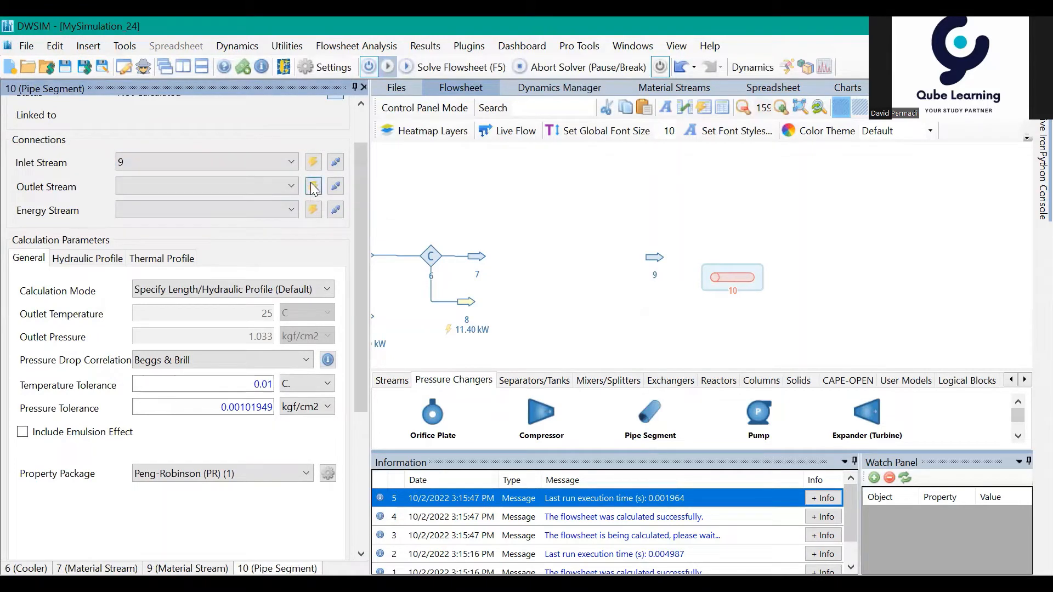
pyautogui.click(314, 209)
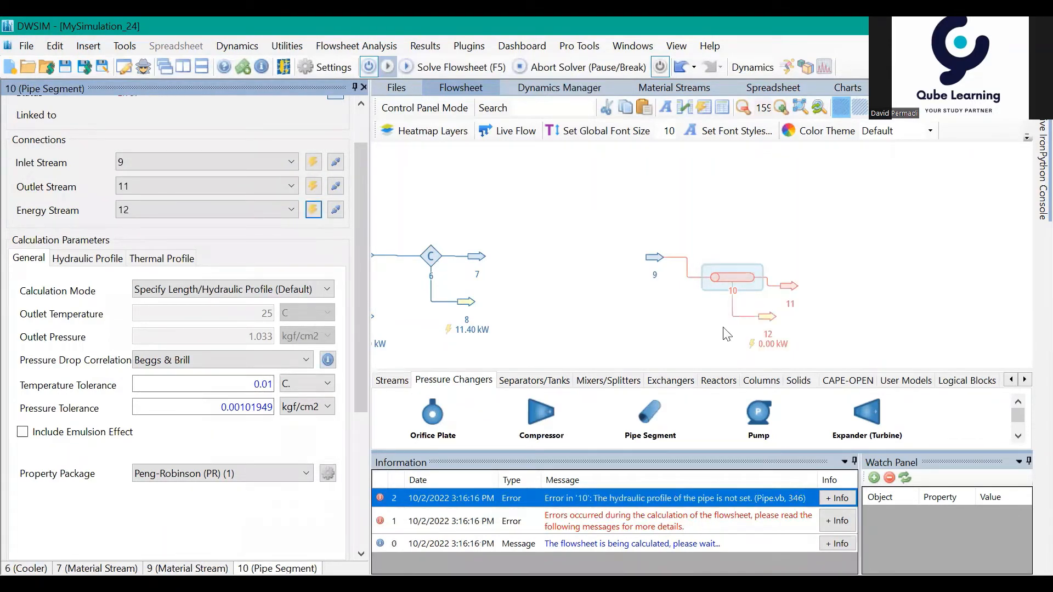
# Step: Set the material of pipe 10's first segment to Carbon Steel in its hydraulic profile
pyautogui.moveTo(724, 328); pyautogui.dragTo(676, 307)
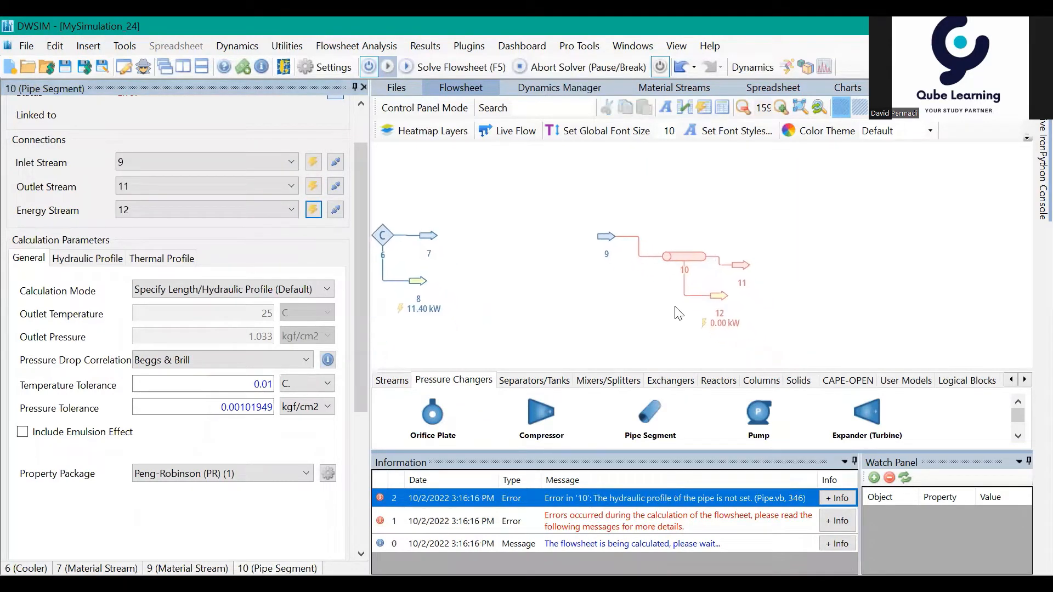
pyautogui.click(675, 257)
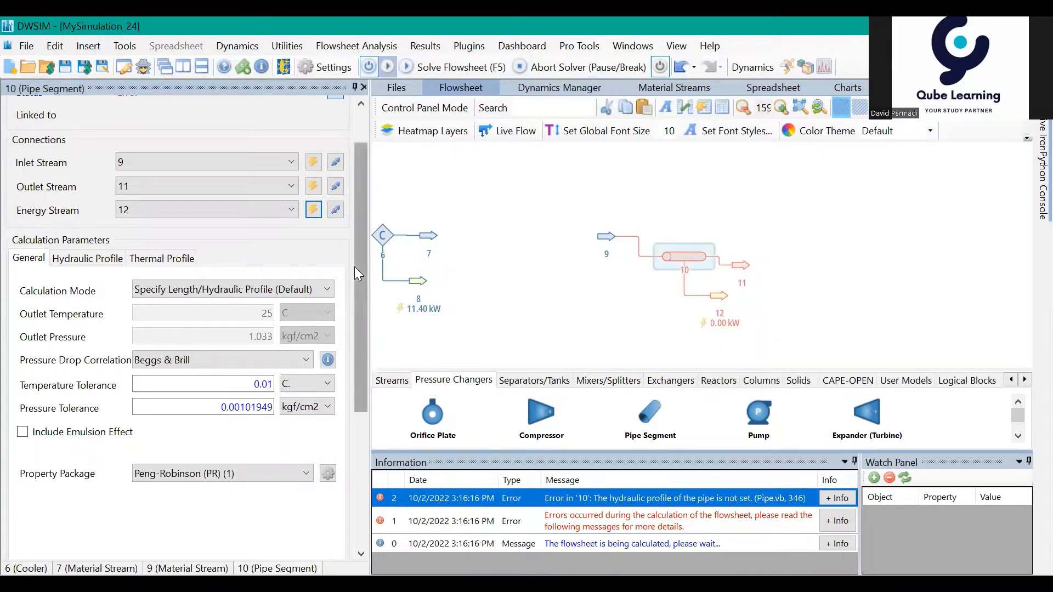
pyautogui.click(97, 265)
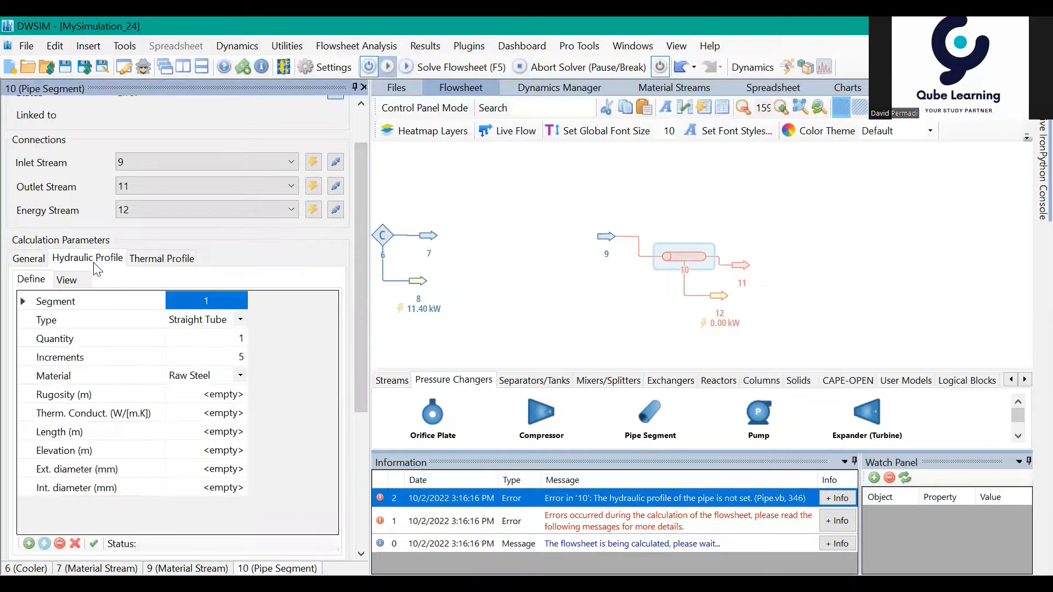
pyautogui.click(243, 377)
pyautogui.click(243, 378)
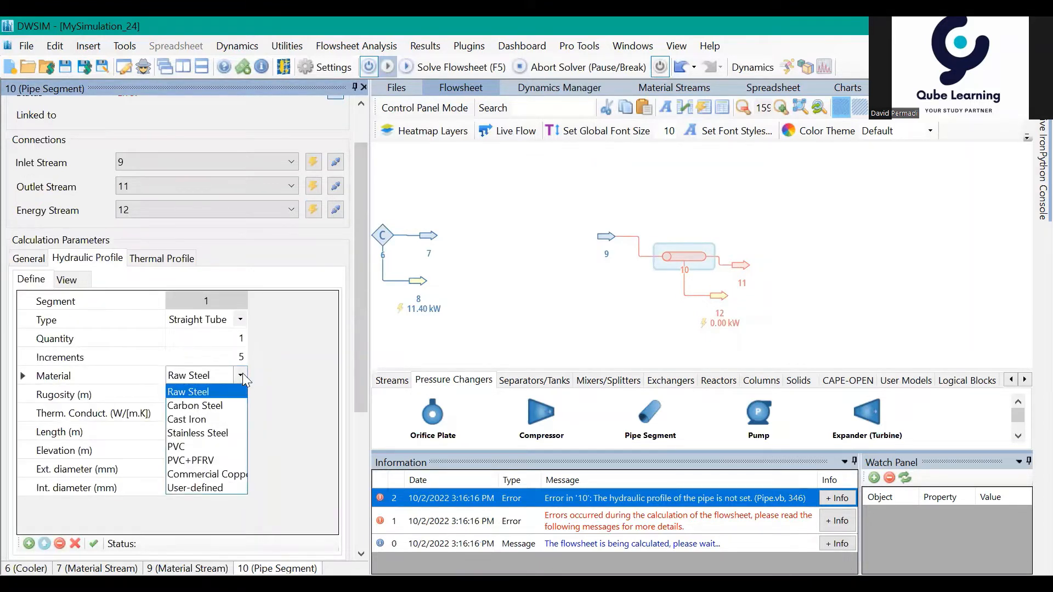
pyautogui.click(221, 402)
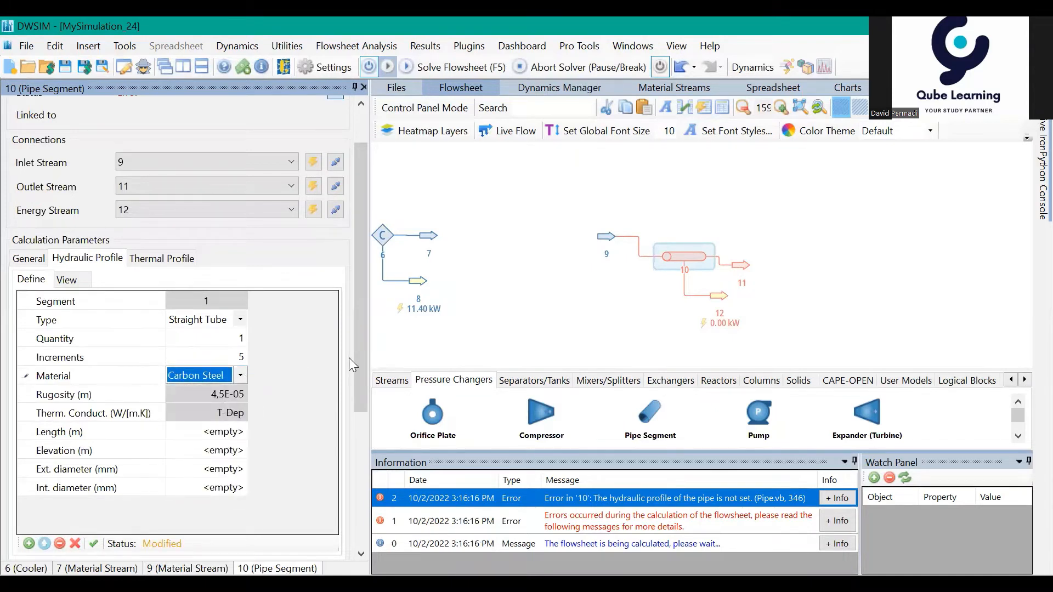
# Step: Set the length of pipe 10's straight tube segment to 1000 m
pyautogui.moveTo(358, 357); pyautogui.dragTo(360, 383)
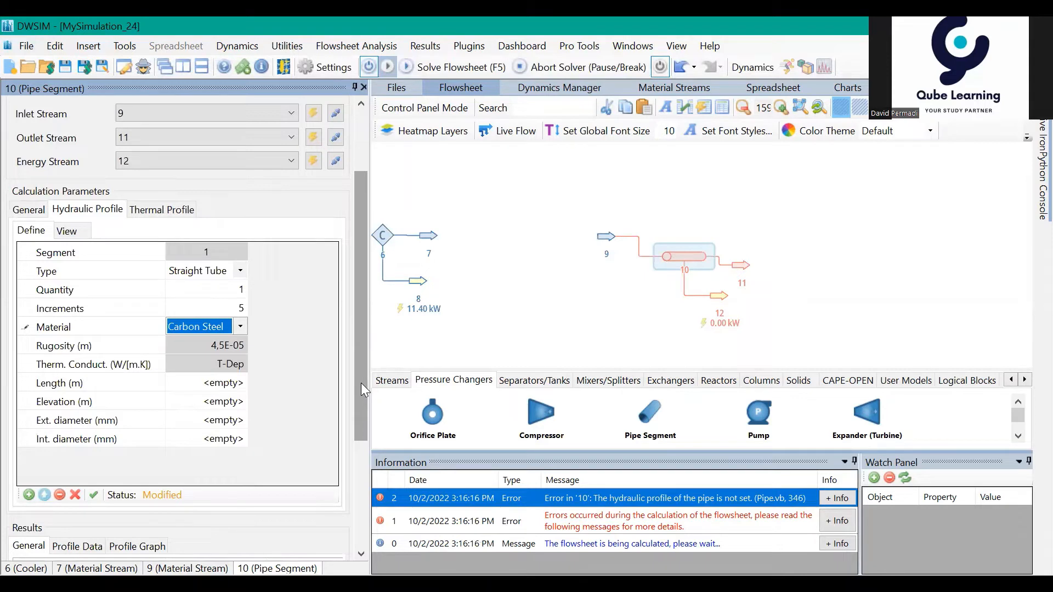
pyautogui.click(219, 385)
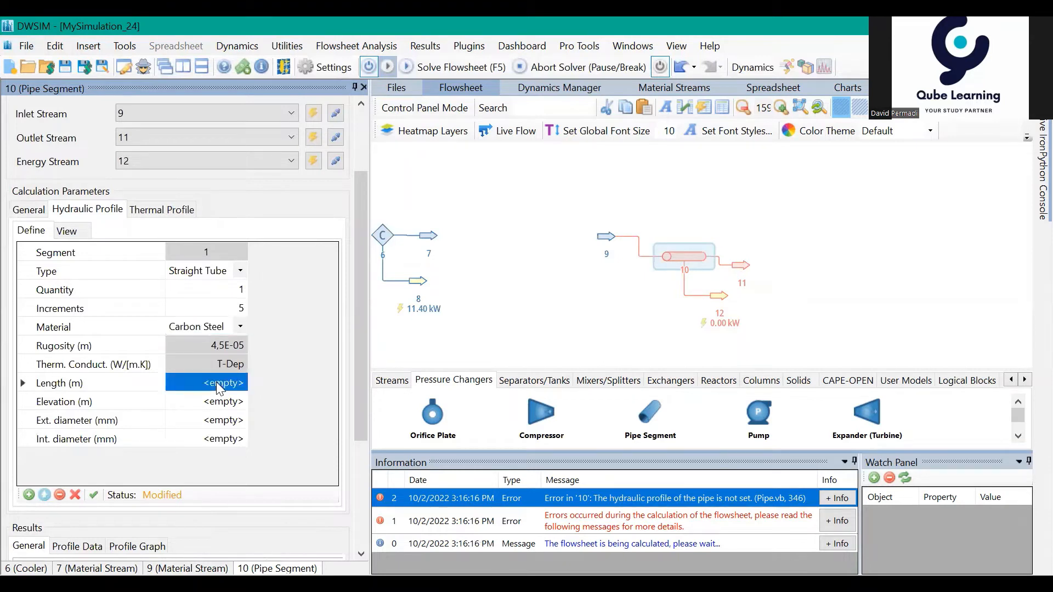
pyautogui.click(218, 383)
pyautogui.doubleClick(217, 383)
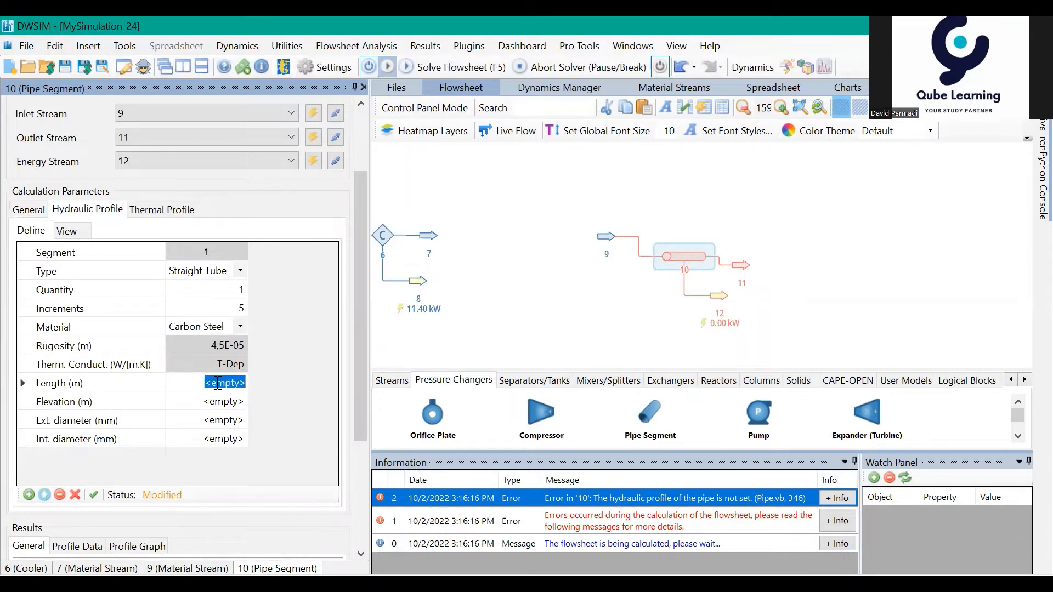
pyautogui.click(222, 403)
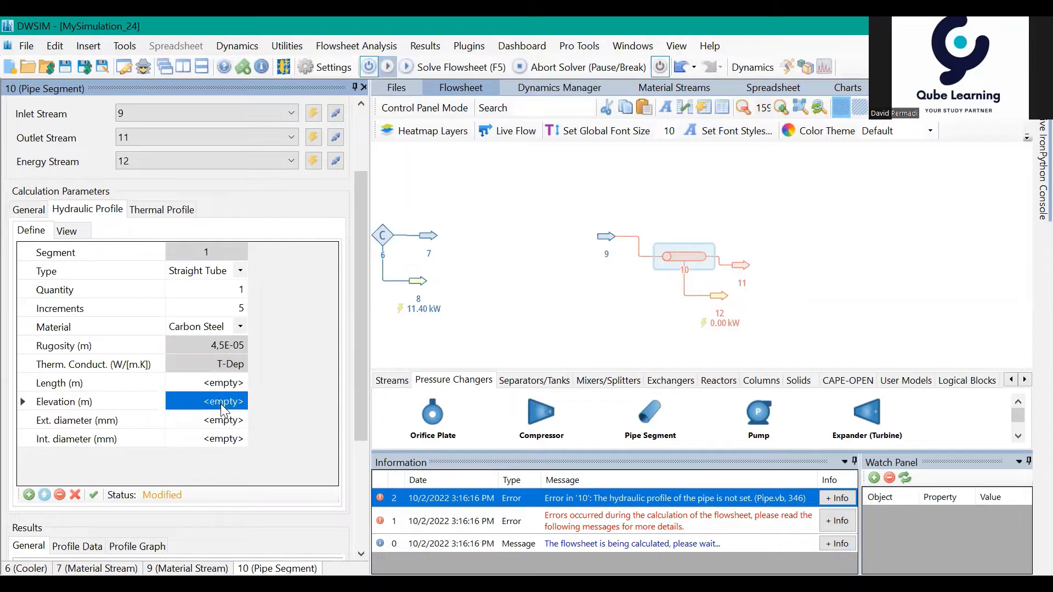
pyautogui.doubleClick(223, 400)
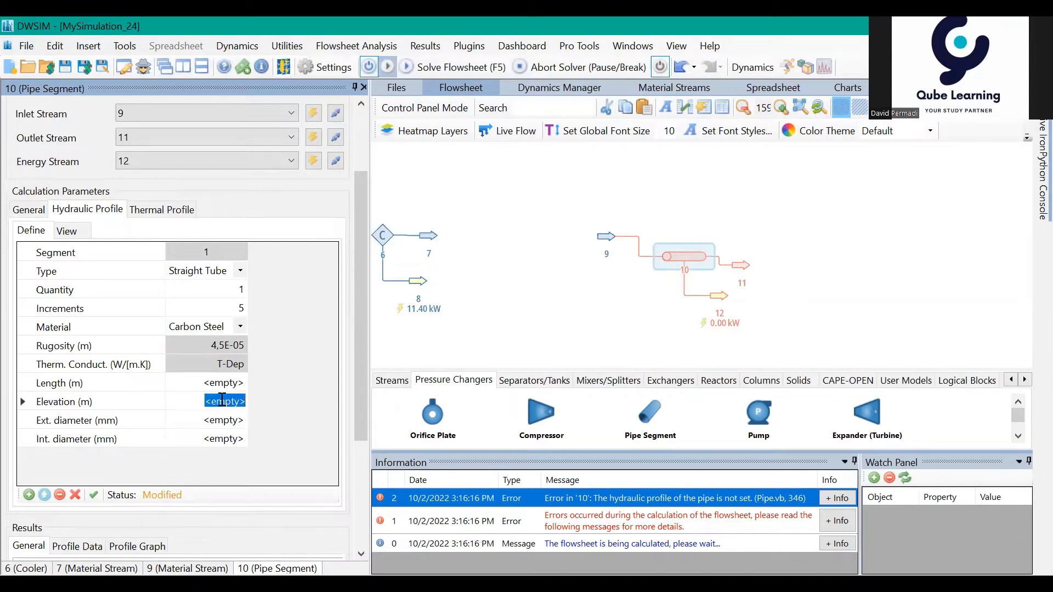
pyautogui.click(222, 400)
pyautogui.click(217, 371)
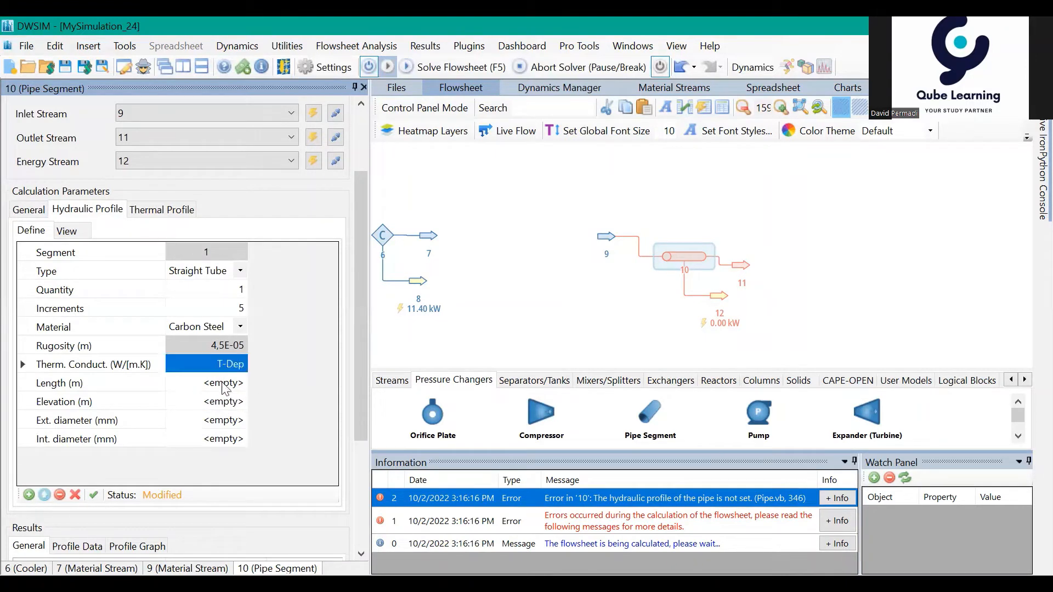
pyautogui.click(221, 380)
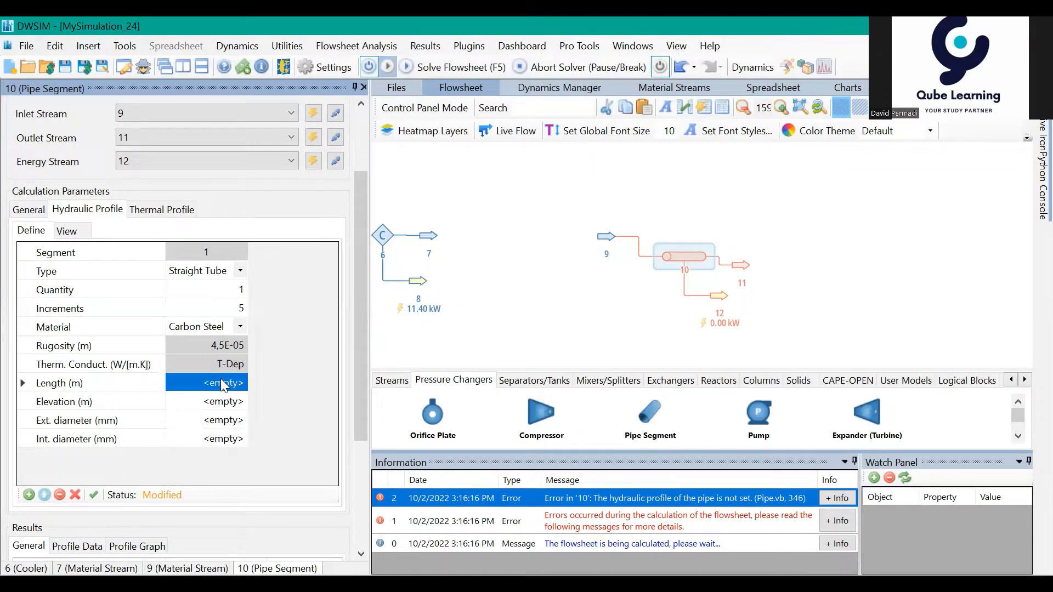
pyautogui.write('1000')
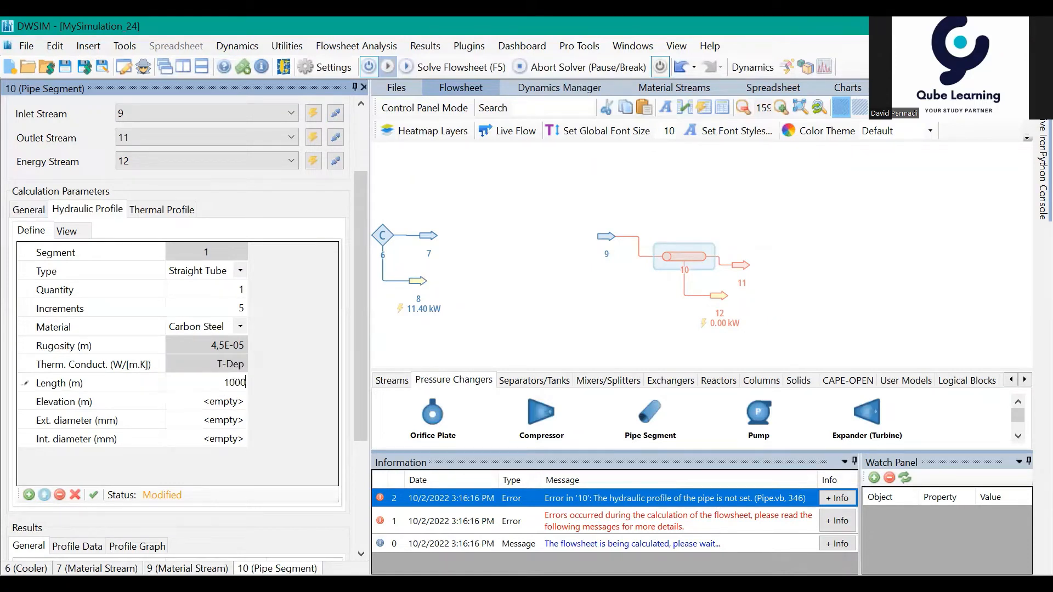
pyautogui.press('Return')
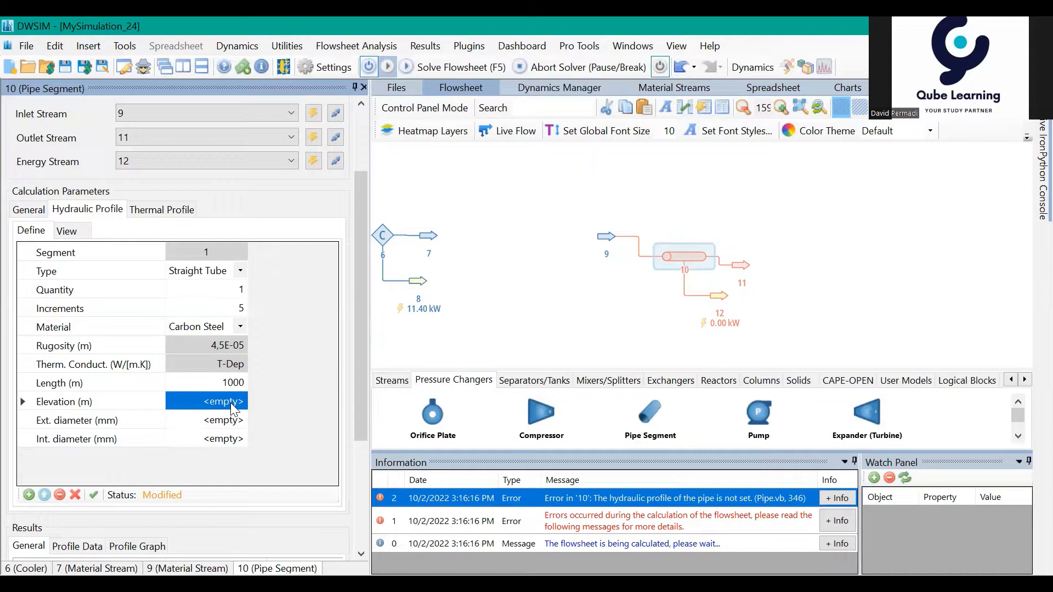
# Step: Set the elevation of pipe 10's straight tube segment to 1 m
pyautogui.click(231, 405)
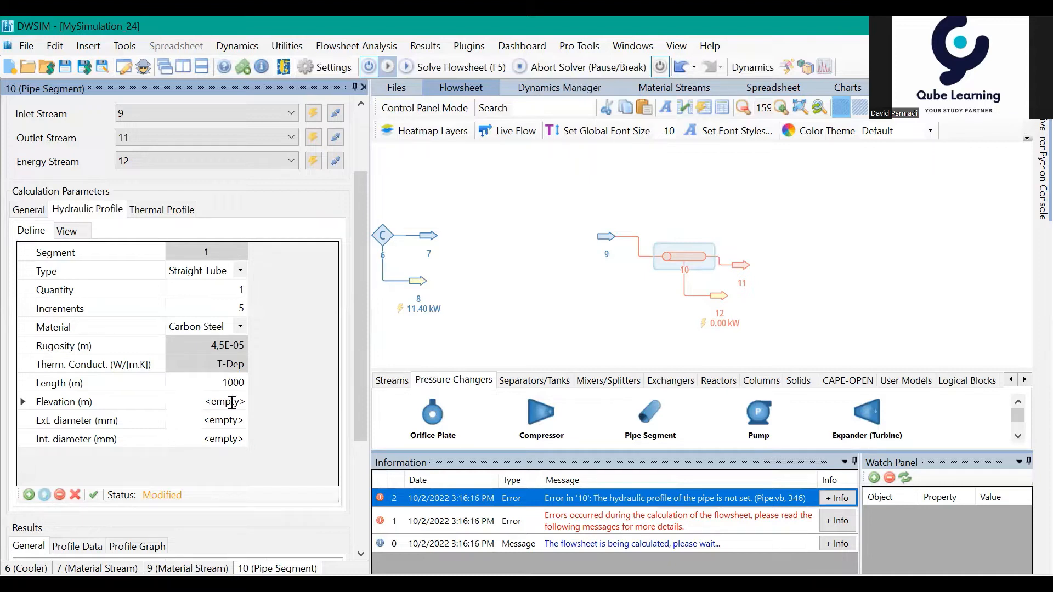
pyautogui.doubleClick(232, 403)
pyautogui.write('1')
pyautogui.press('Return')
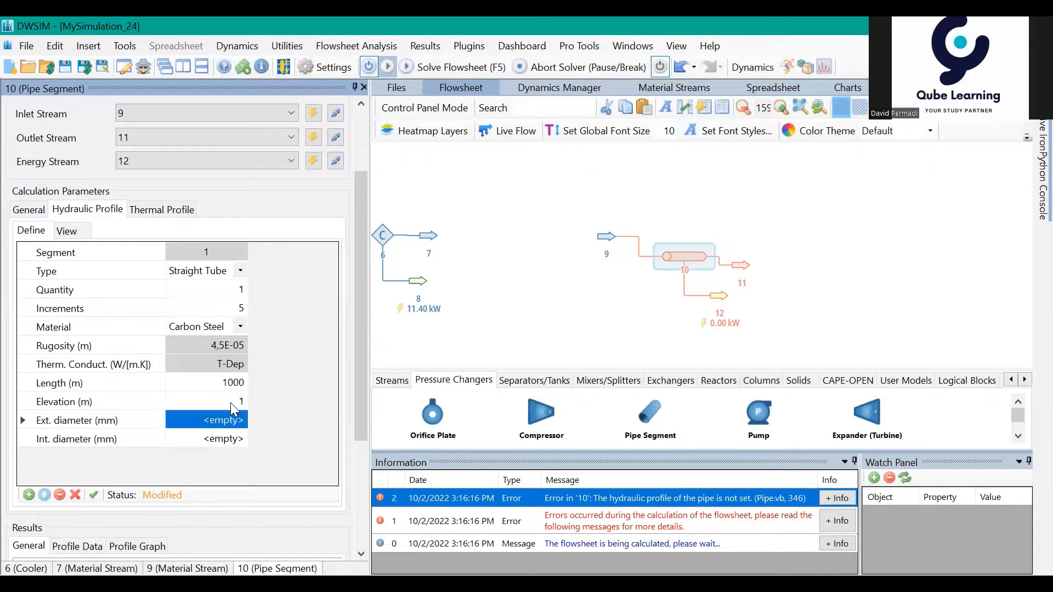
# Step: Assign the standard 4" STD / 40 / 40S size to pipe 10's segment diameters and apply the hydraulic profile
pyautogui.click(228, 417)
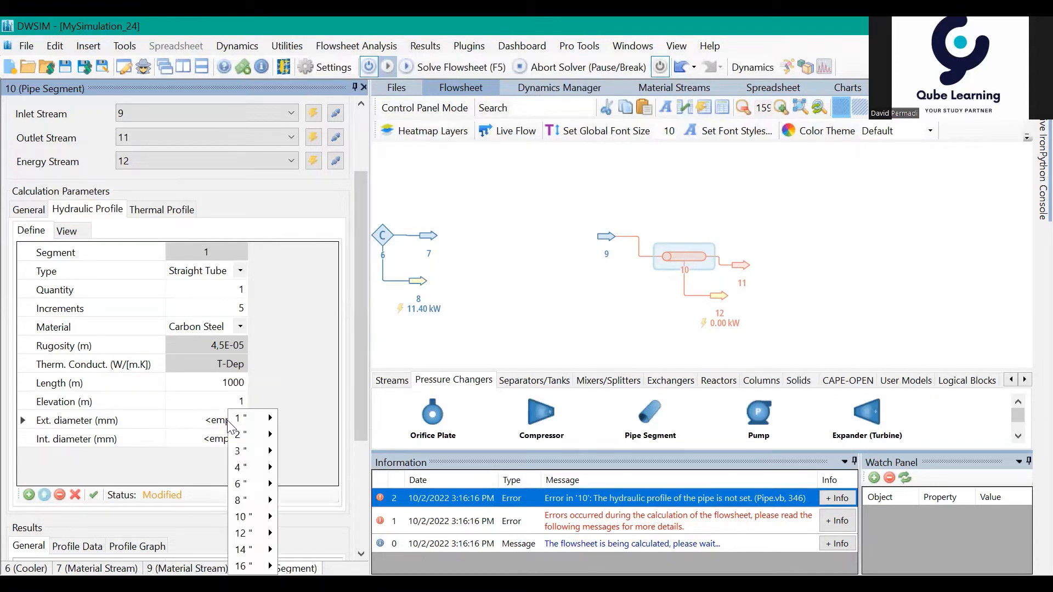
pyautogui.moveTo(241, 467)
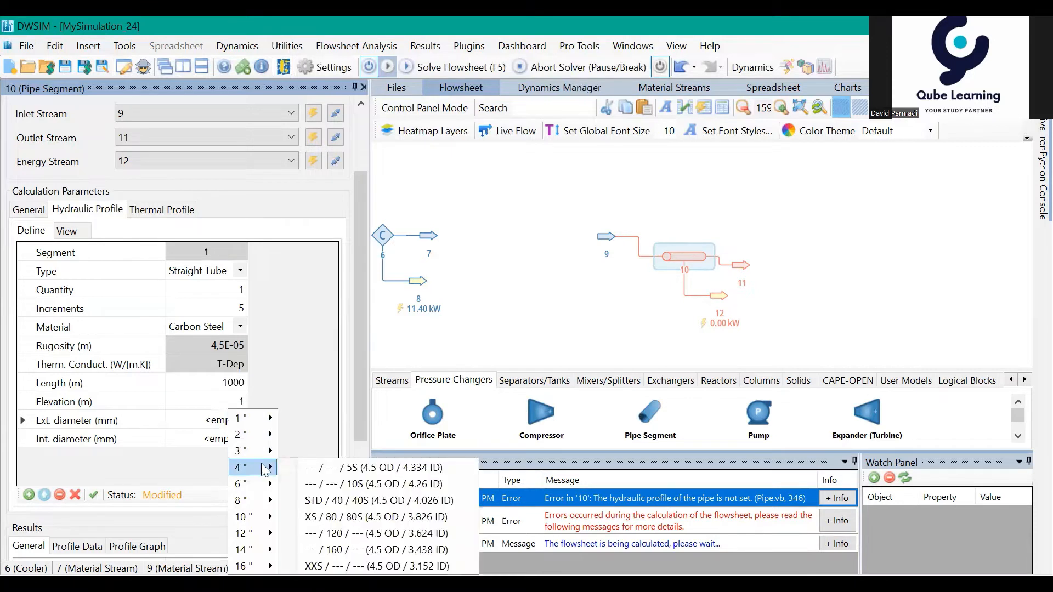
pyautogui.click(334, 500)
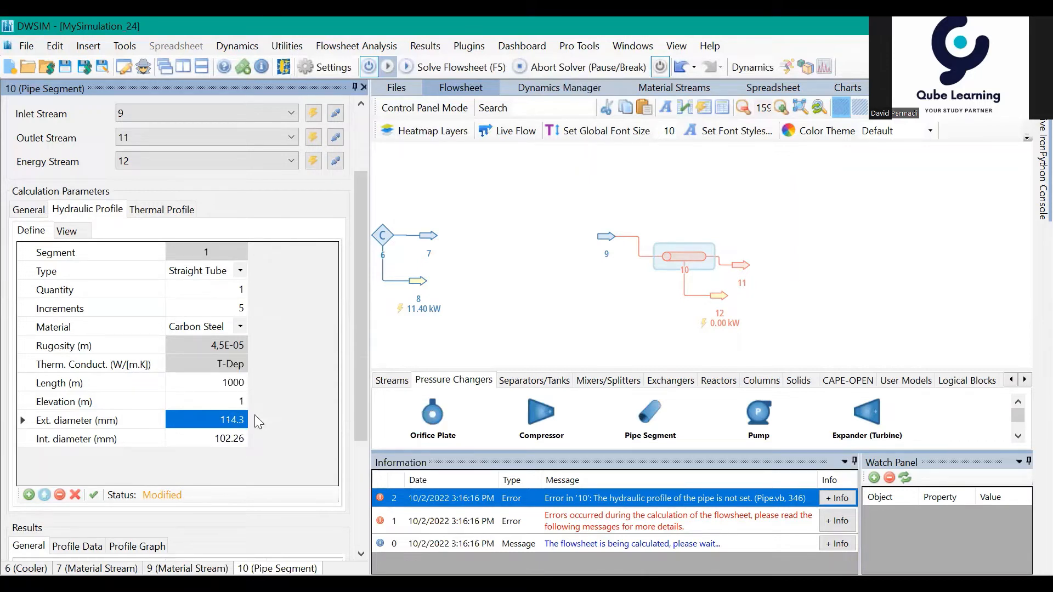
pyautogui.click(236, 439)
pyautogui.click(226, 418)
pyautogui.rightClick(224, 416)
pyautogui.moveTo(269, 469)
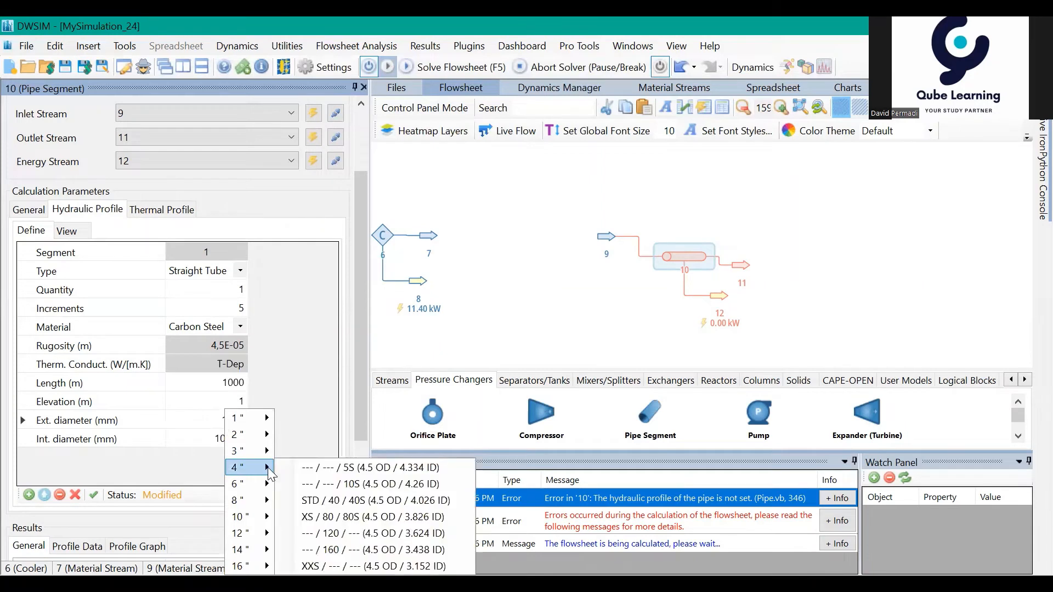
pyautogui.click(321, 501)
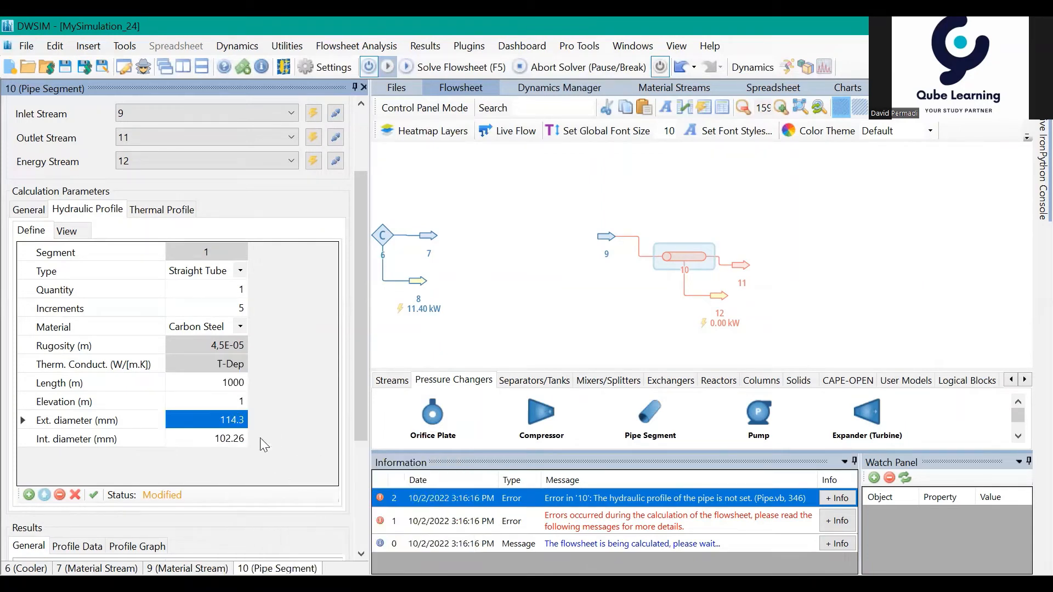
pyautogui.click(95, 496)
# Step: Solve the flowsheet with the defined second pipe and inspect the conditions of the cooler's outlet stream 7
pyautogui.click(455, 67)
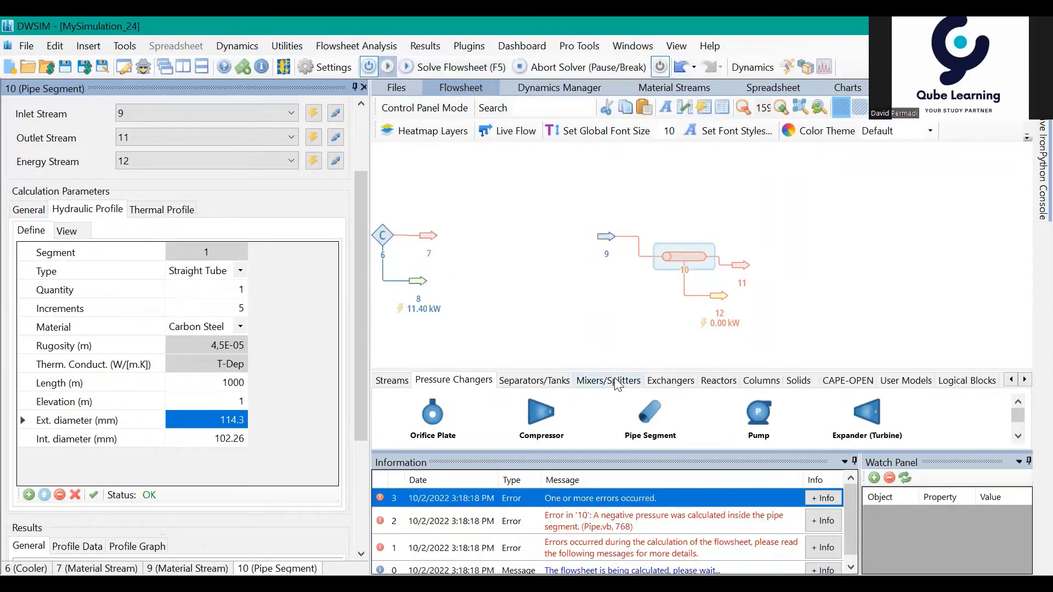
pyautogui.moveTo(437, 243); pyautogui.dragTo(565, 263)
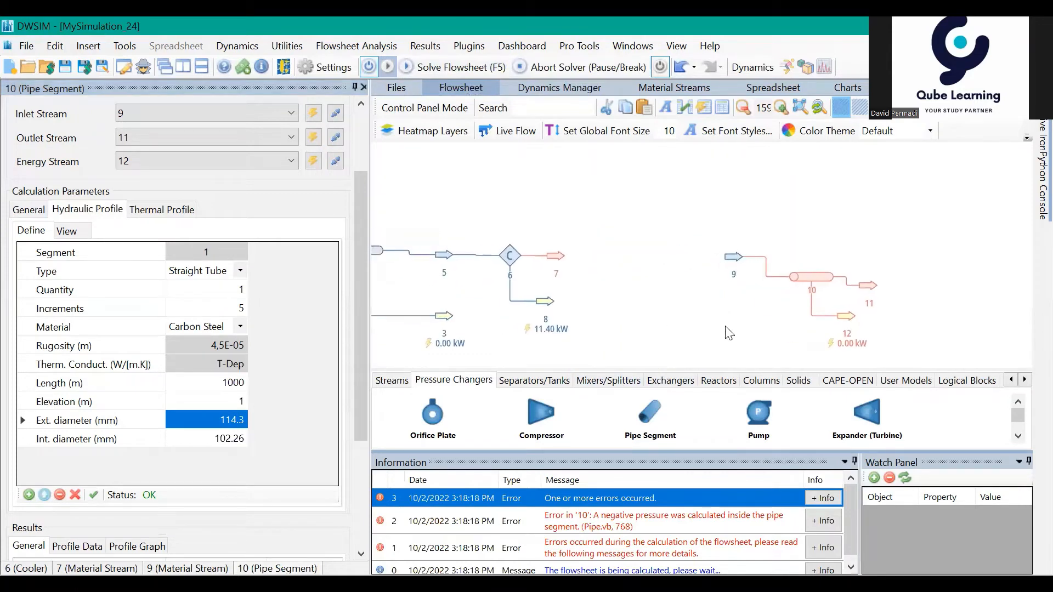
pyautogui.click(554, 255)
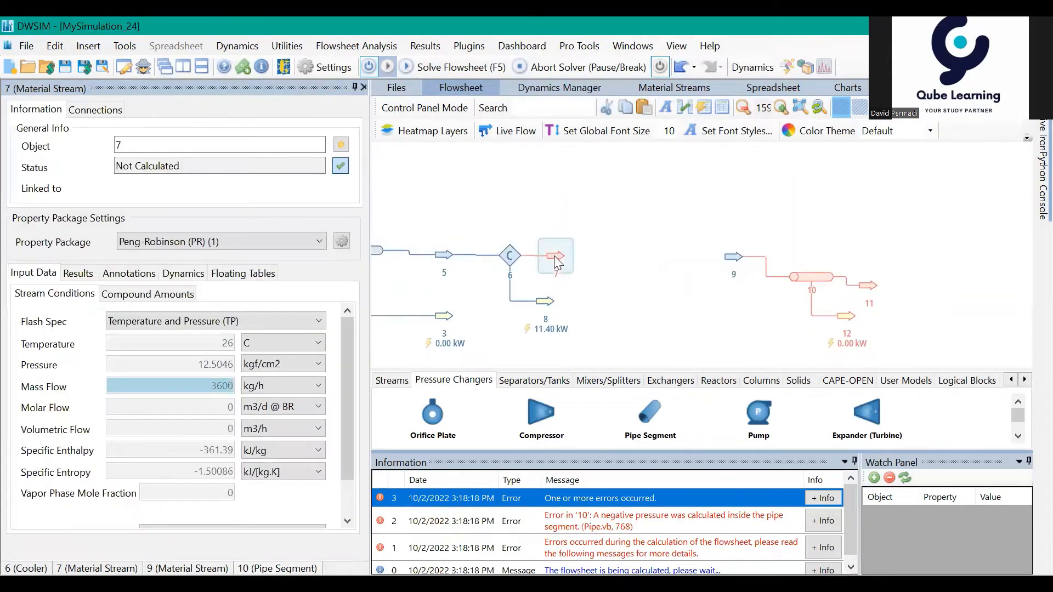
pyautogui.moveTo(687, 291); pyautogui.dragTo(737, 272)
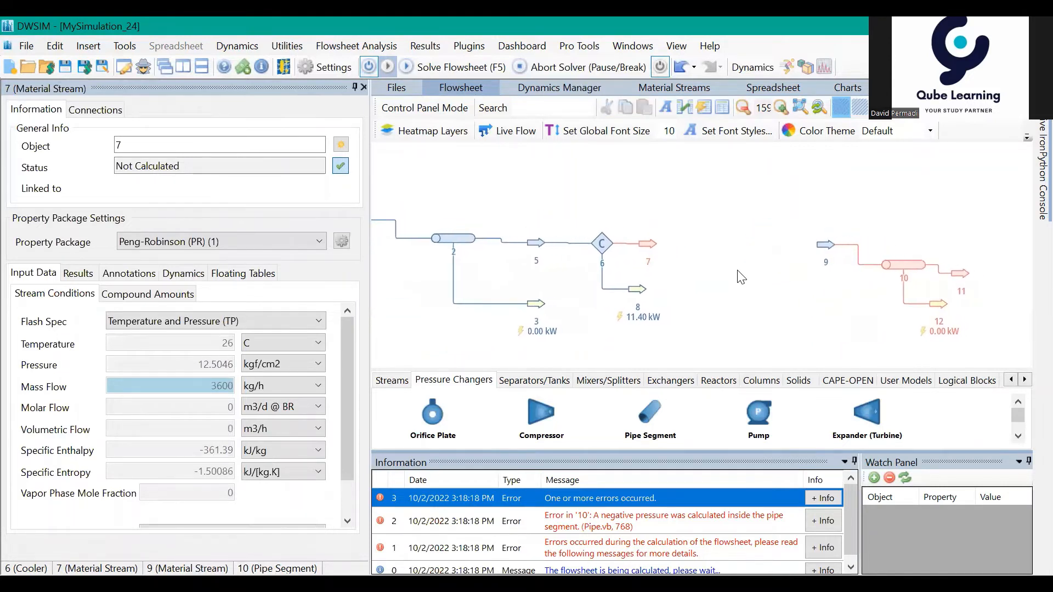
pyautogui.click(649, 247)
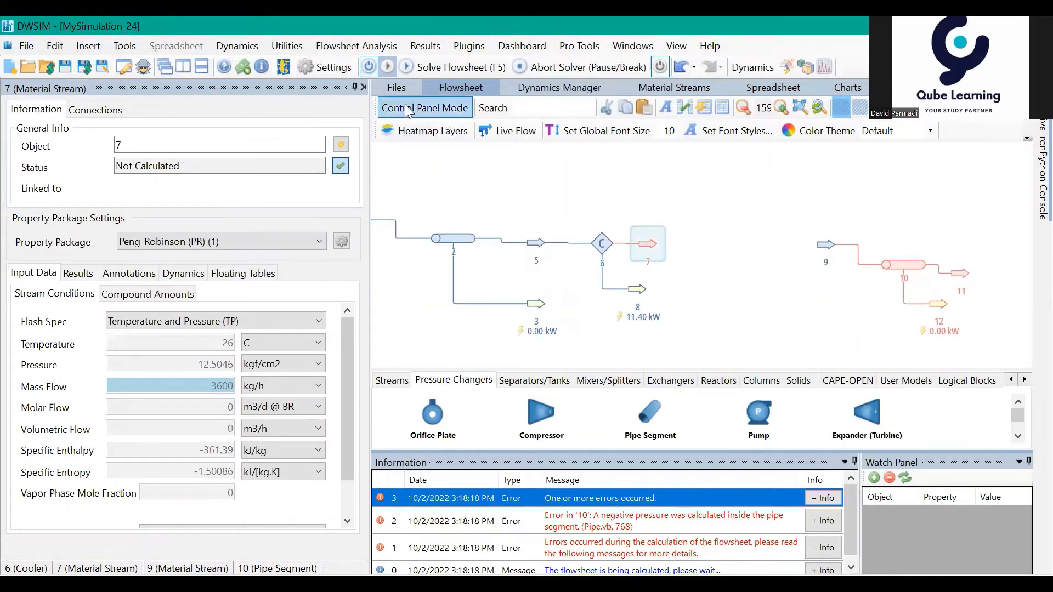
# Step: Solve the flowsheet again and check cooler 6's parameters and its outlet stream 7
pyautogui.click(456, 67)
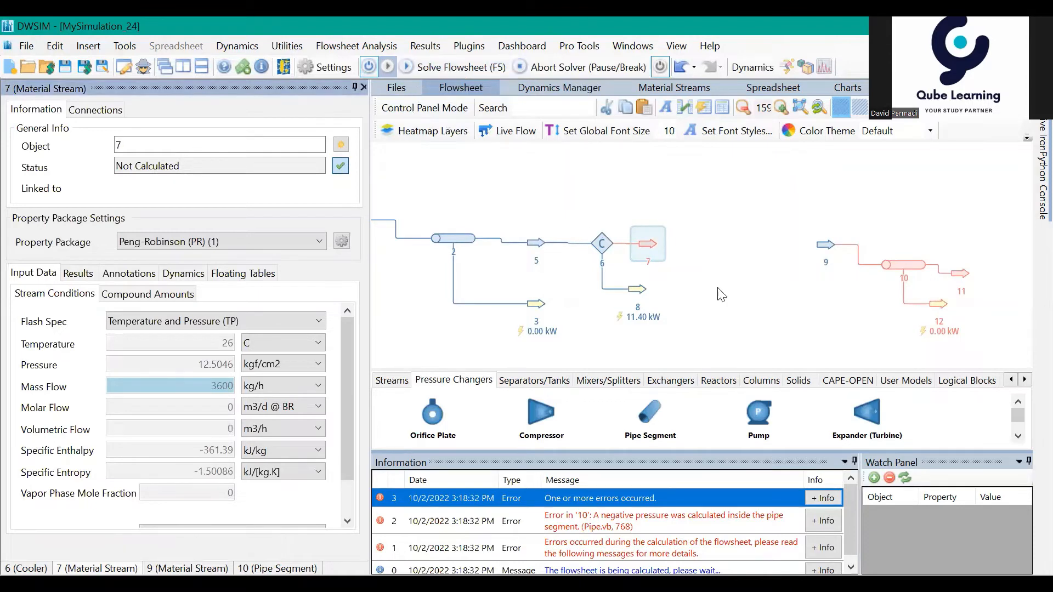
pyautogui.moveTo(727, 302); pyautogui.dragTo(766, 310)
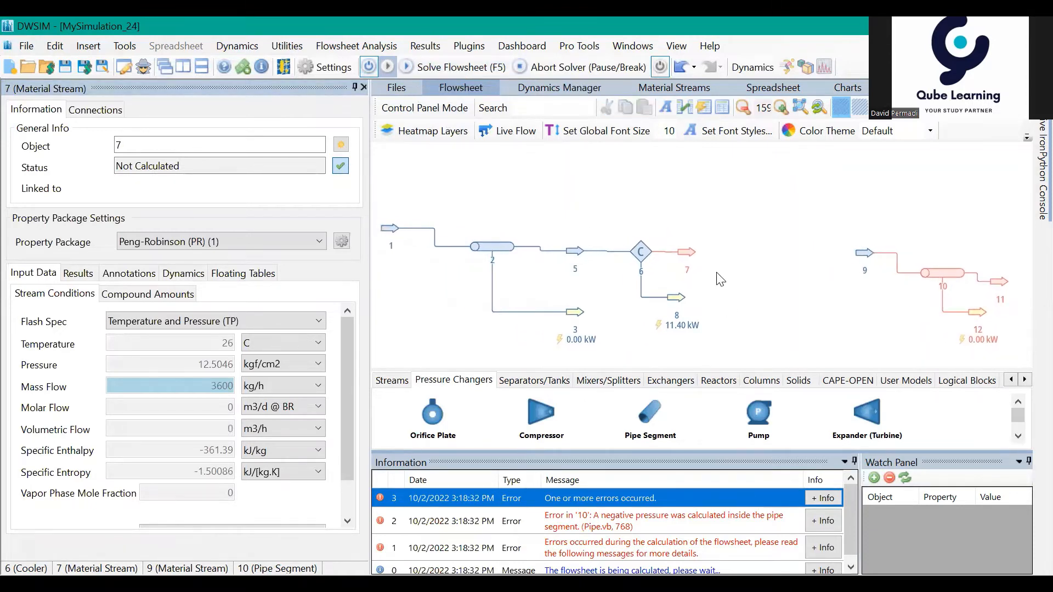
pyautogui.click(638, 245)
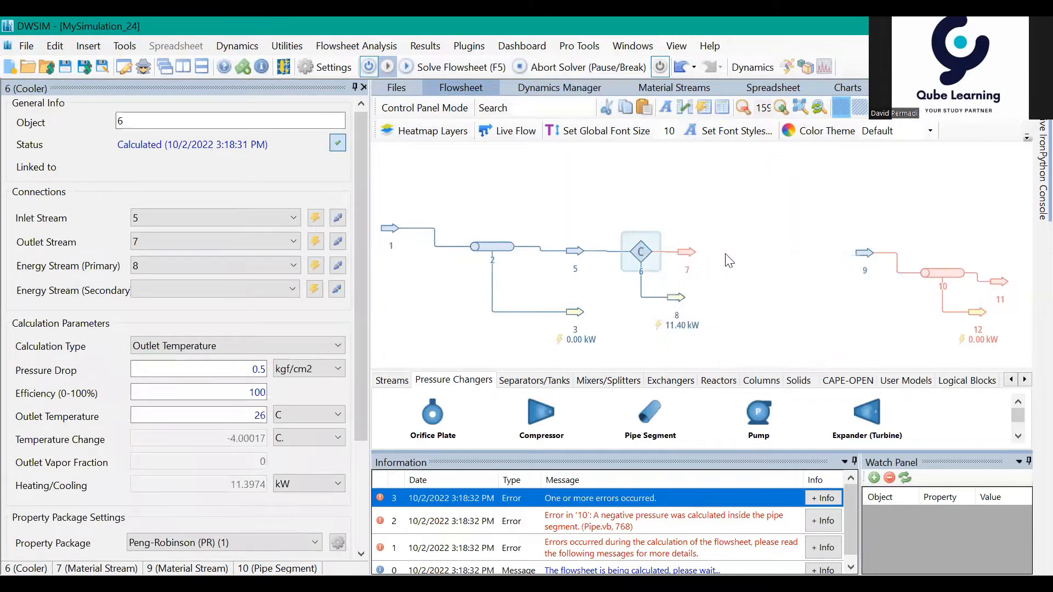
pyautogui.moveTo(749, 291); pyautogui.dragTo(640, 275)
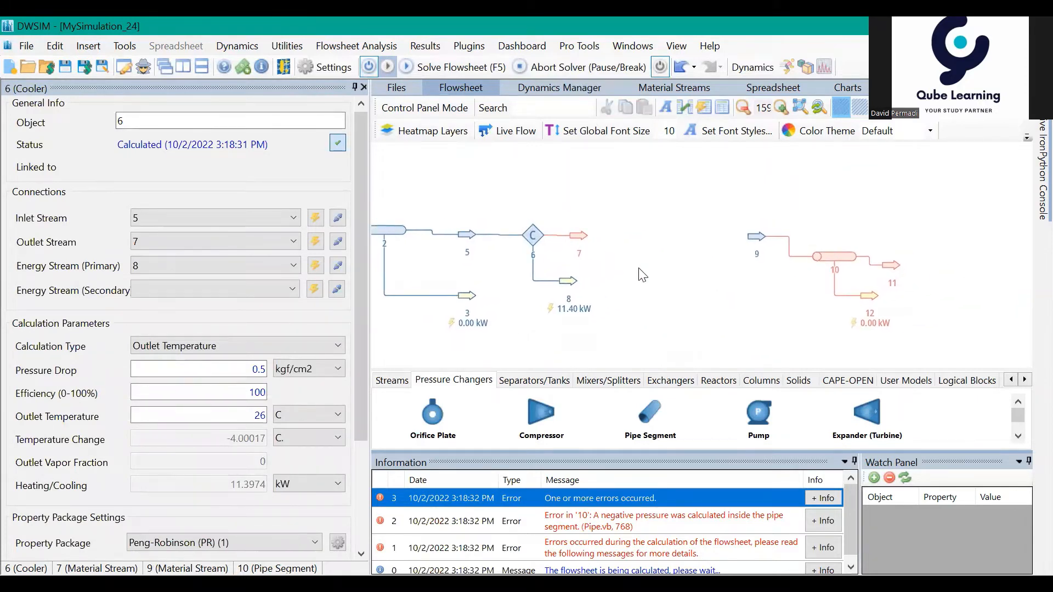
pyautogui.click(574, 235)
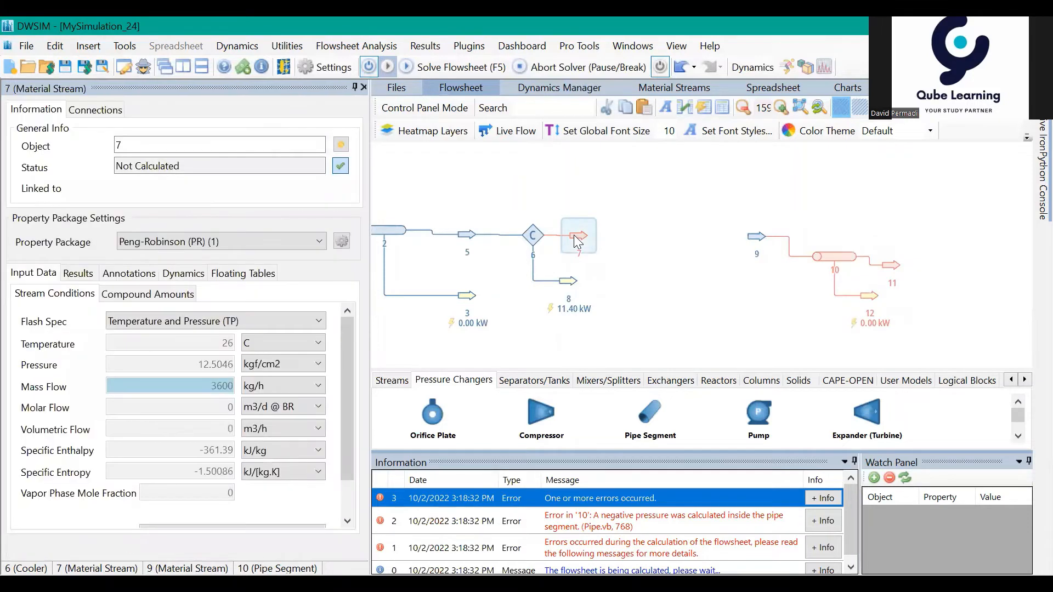
# Step: Toggle stream 7's active status off and back on, and try to solve the flowsheet once more
pyautogui.click(340, 166)
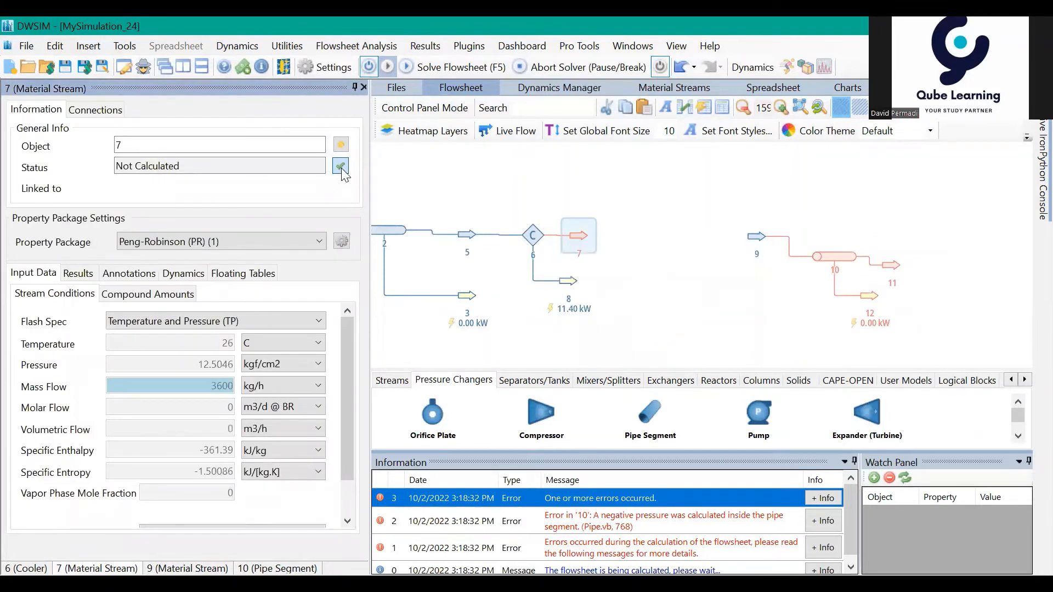
pyautogui.click(340, 166)
pyautogui.click(457, 67)
pyautogui.moveTo(649, 301); pyautogui.dragTo(711, 308)
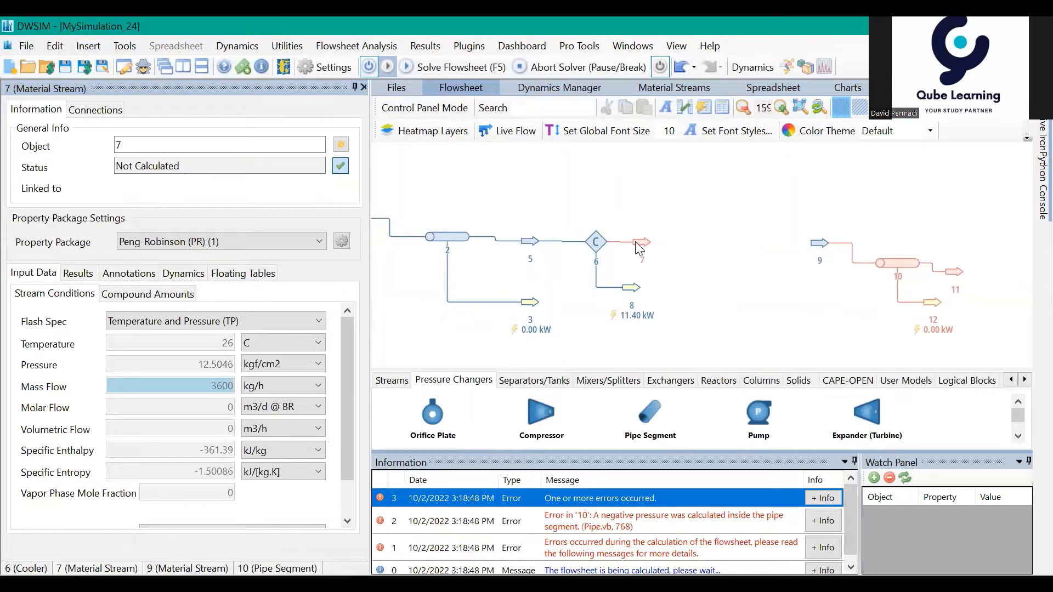
pyautogui.click(646, 247)
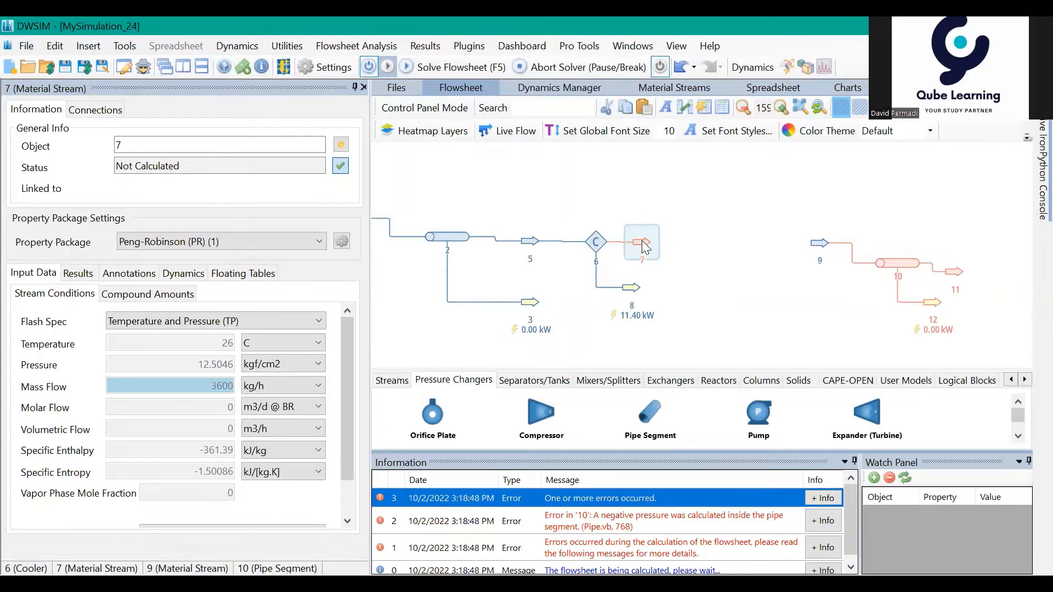
# Step: Set the pressure of stream 9, the second pipe's inlet, to 17 kgf/cm2
pyautogui.moveTo(732, 293); pyautogui.dragTo(896, 339)
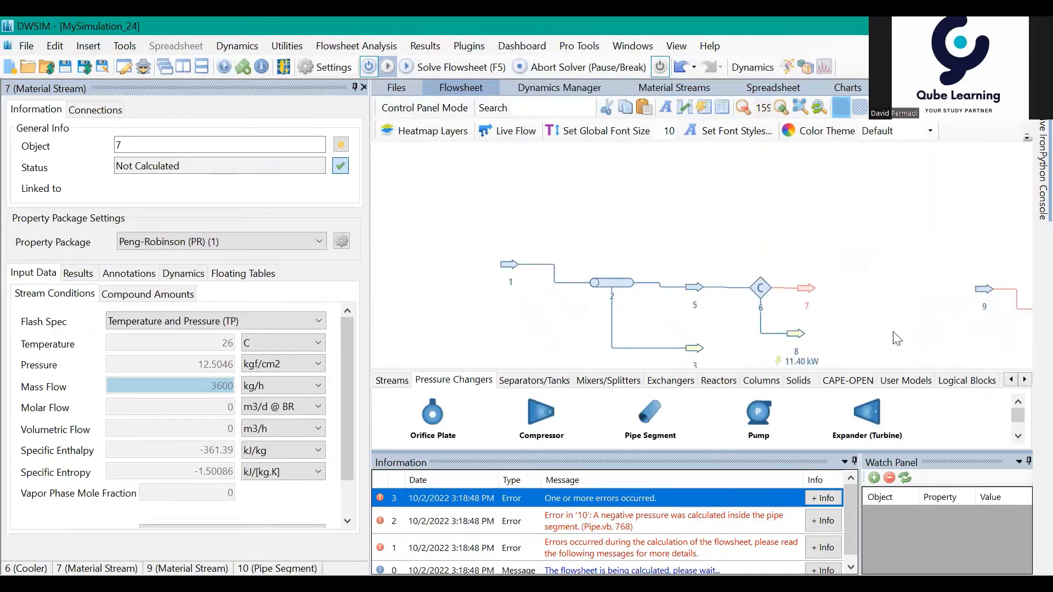
pyautogui.moveTo(513, 269)
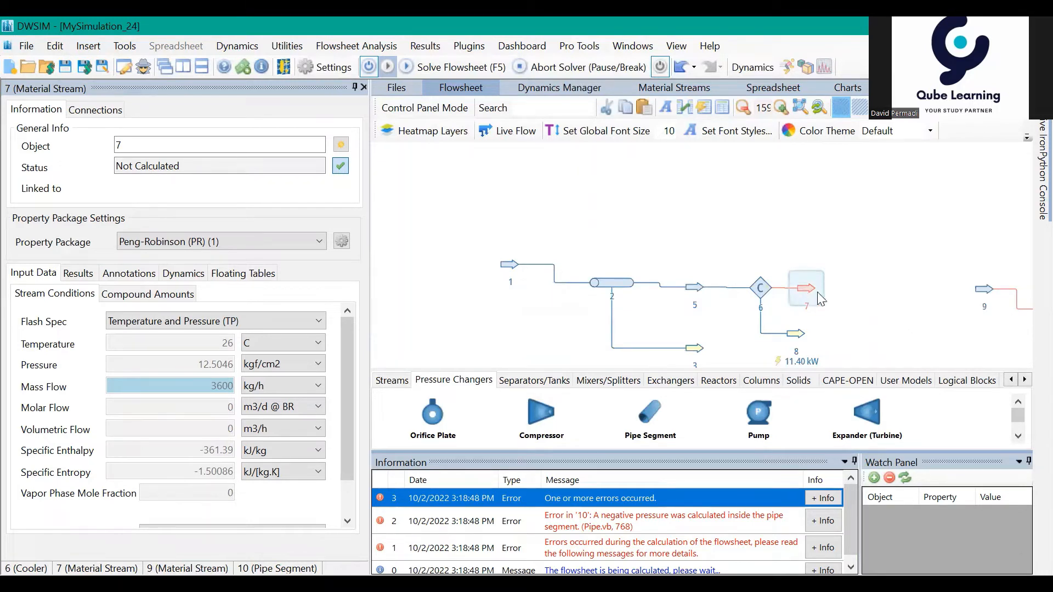
pyautogui.moveTo(906, 314); pyautogui.dragTo(638, 272)
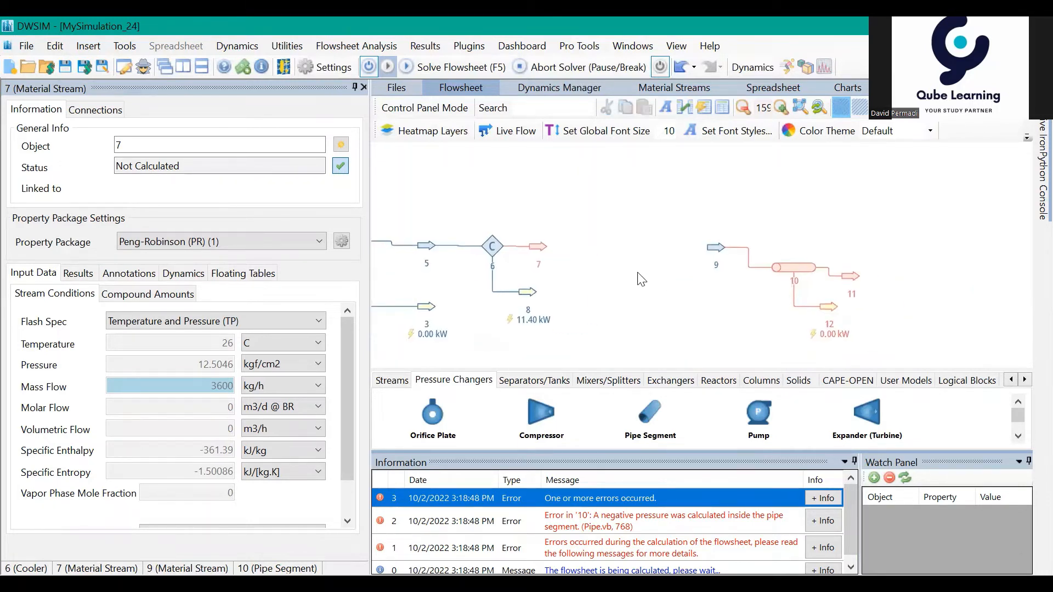
pyautogui.click(717, 249)
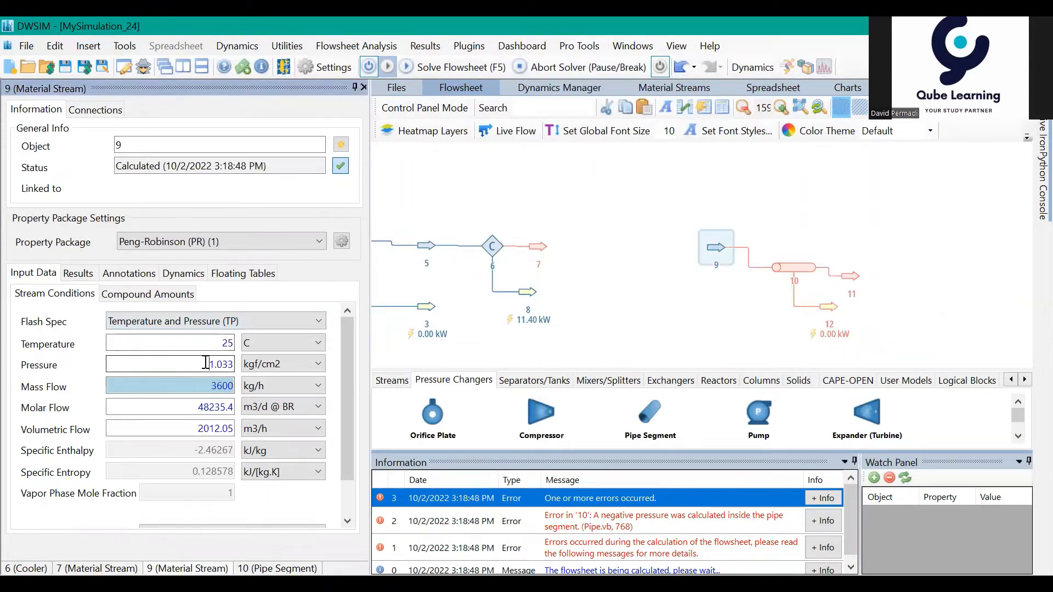
pyautogui.moveTo(207, 360); pyautogui.dragTo(261, 365)
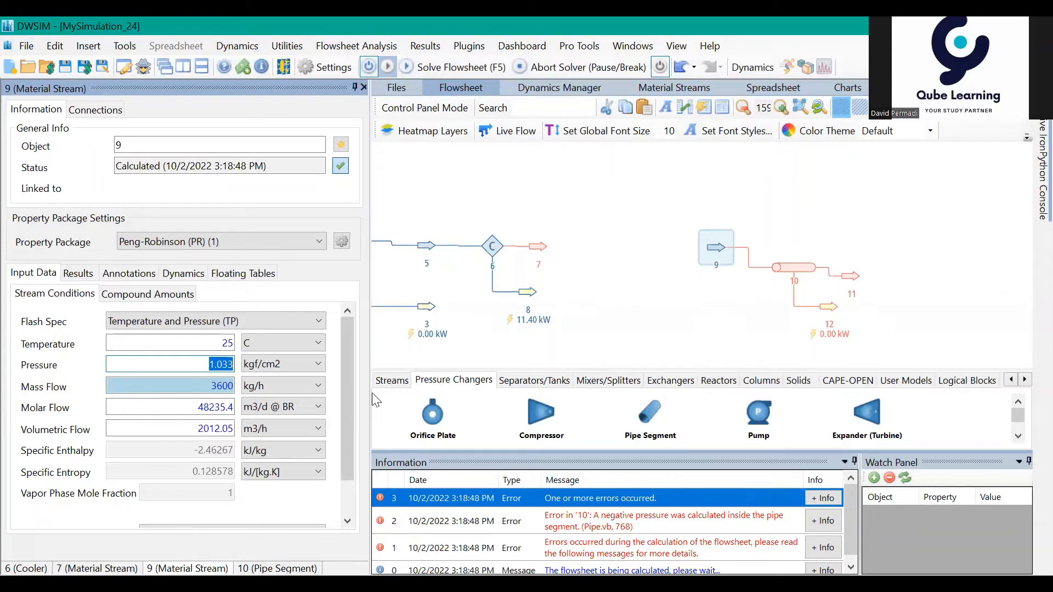
pyautogui.rightClick(209, 367)
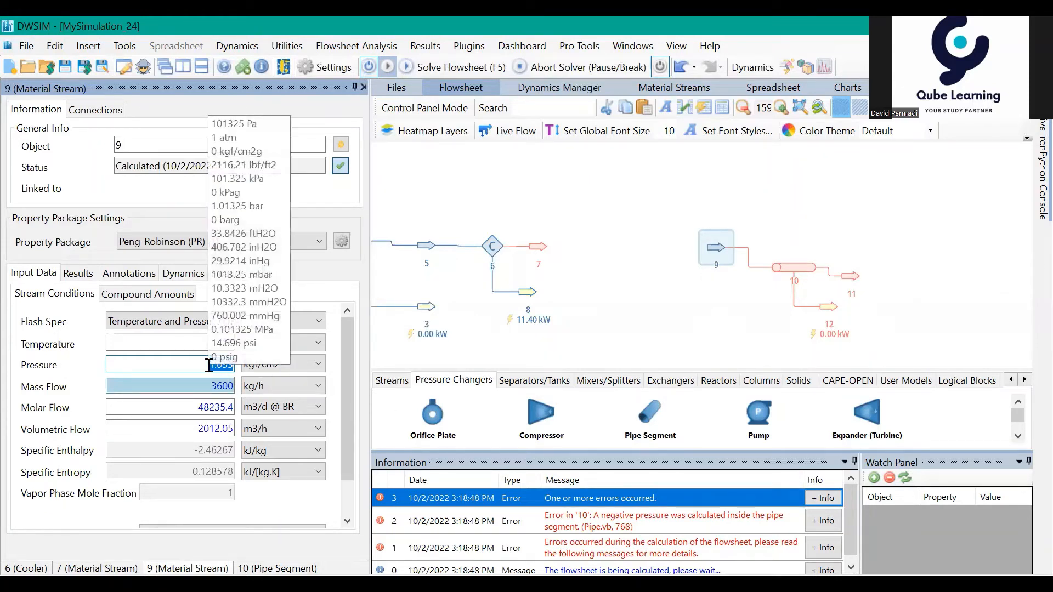
pyautogui.write('17')
pyautogui.press('Return')
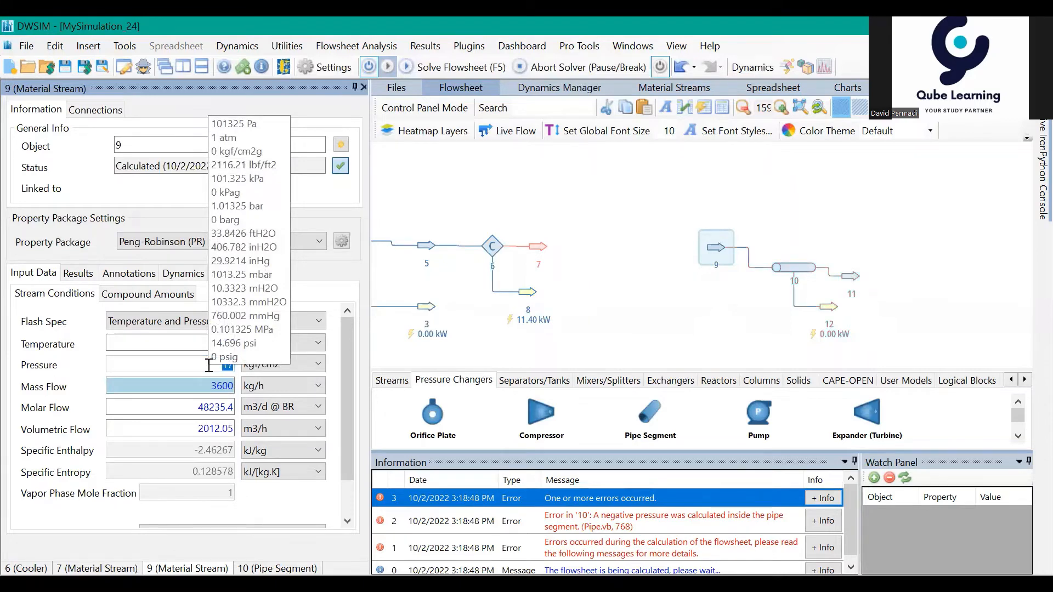
pyautogui.click(692, 328)
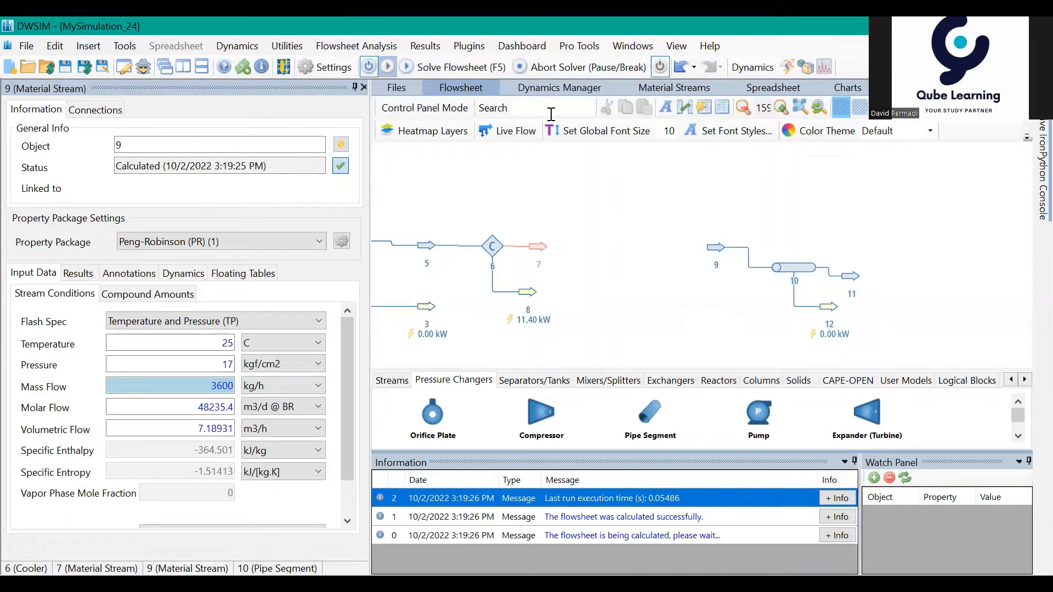
# Step: Solve the whole flowsheet again with the updated pressure of stream 9
pyautogui.moveTo(638, 265); pyautogui.dragTo(665, 278)
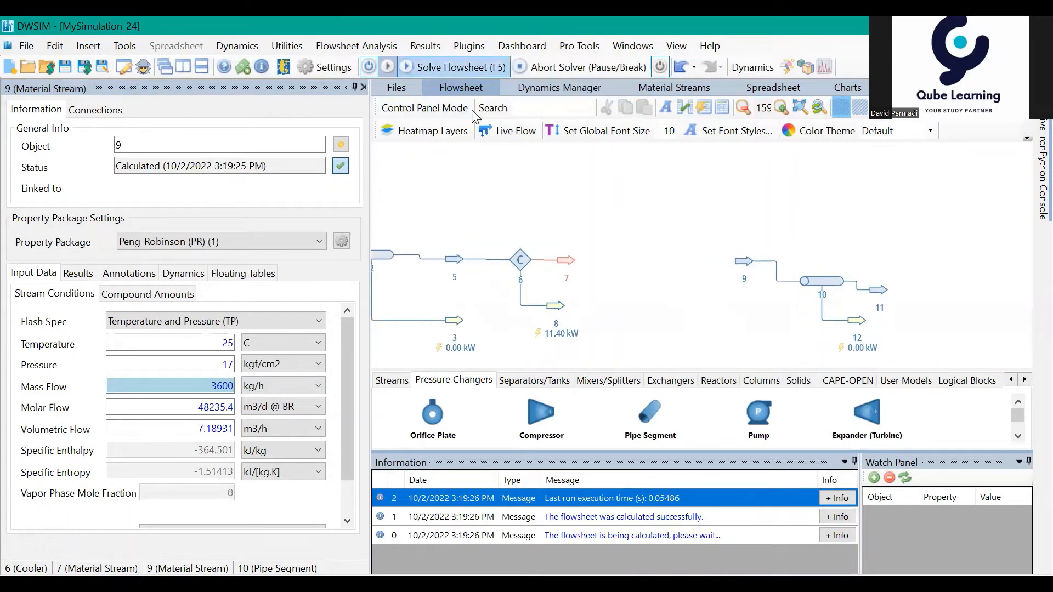
pyautogui.click(458, 67)
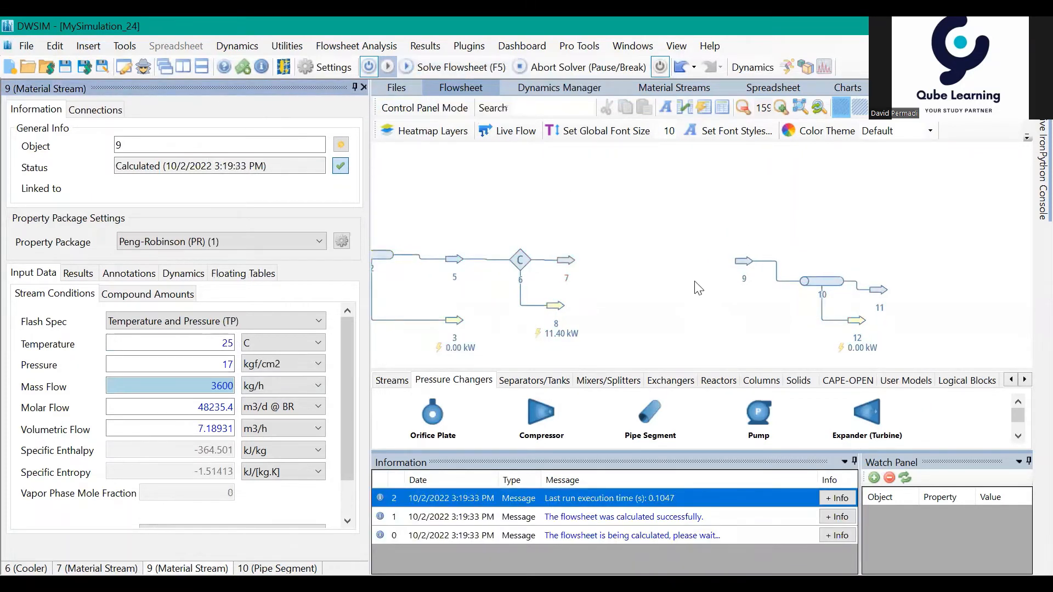
pyautogui.moveTo(692, 281); pyautogui.dragTo(670, 252)
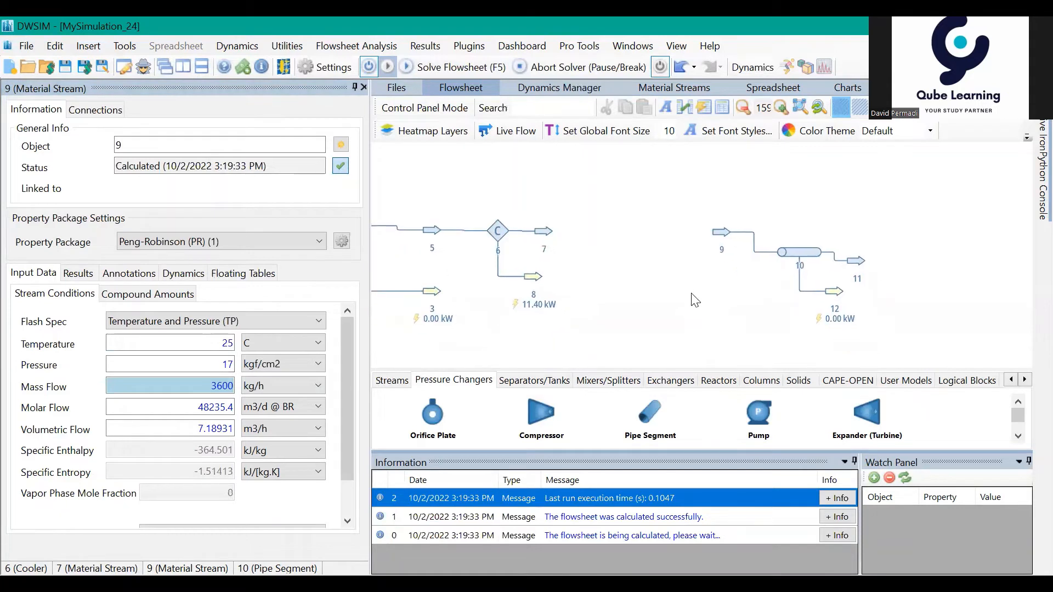
pyautogui.moveTo(694, 300); pyautogui.dragTo(650, 303)
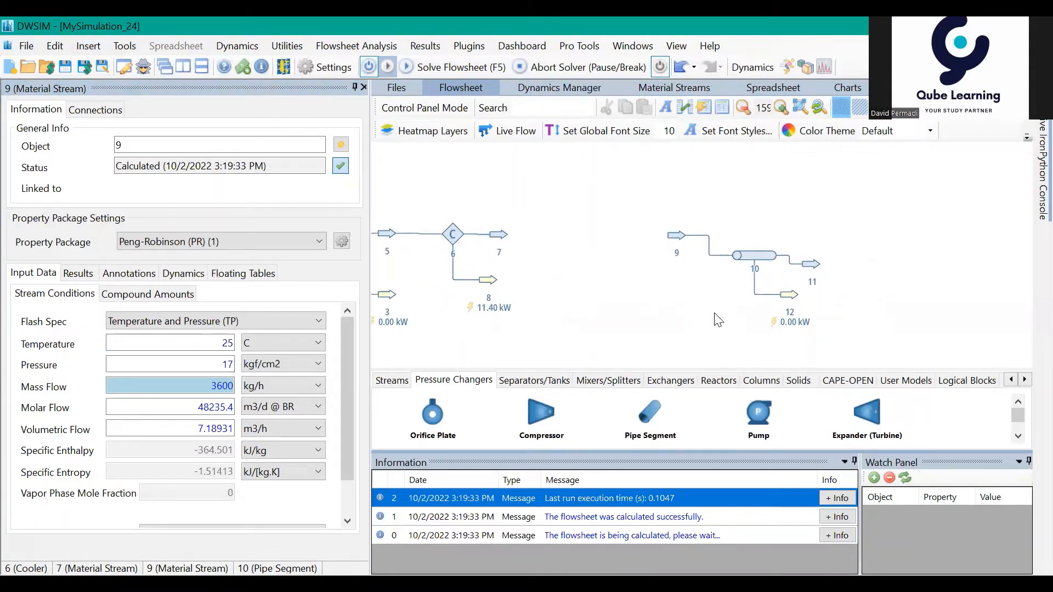
# Step: Check pipe 10's inlet and outlet streams, move stream 11 farther from the pipe and open its conditions
pyautogui.moveTo(755, 266)
pyautogui.moveTo(681, 240)
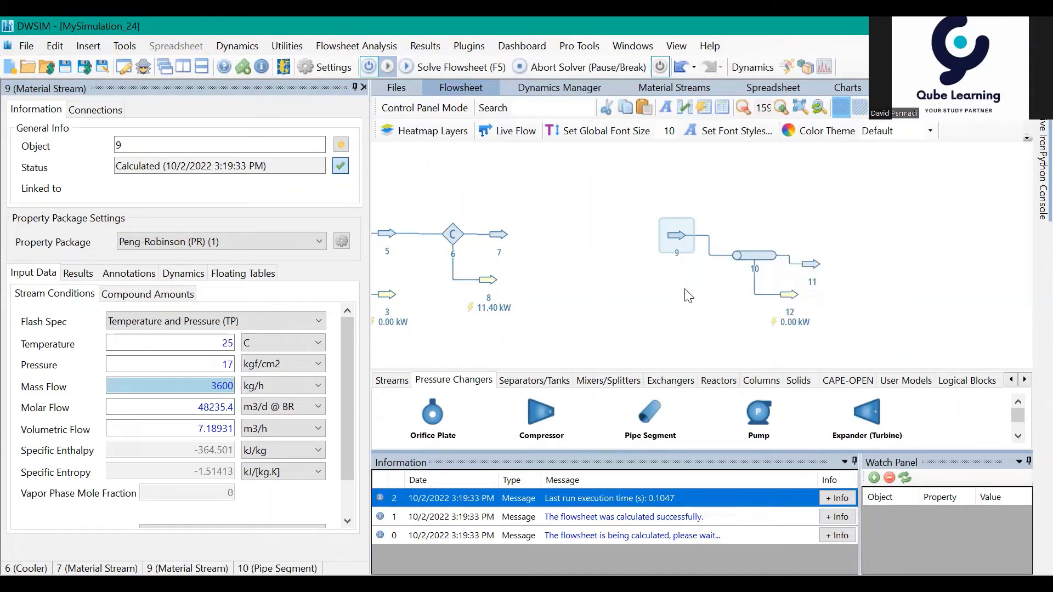
pyautogui.moveTo(684, 289); pyautogui.dragTo(586, 277)
pyautogui.moveTo(789, 290); pyautogui.dragTo(692, 285)
pyautogui.moveTo(595, 255)
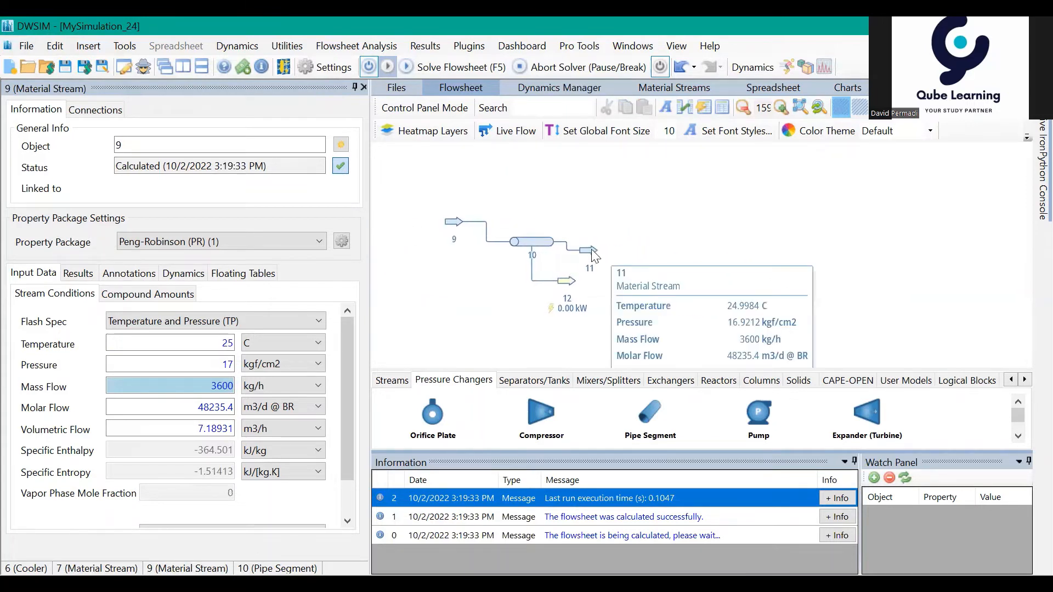
pyautogui.moveTo(591, 248); pyautogui.dragTo(627, 245)
pyautogui.doubleClick(627, 245)
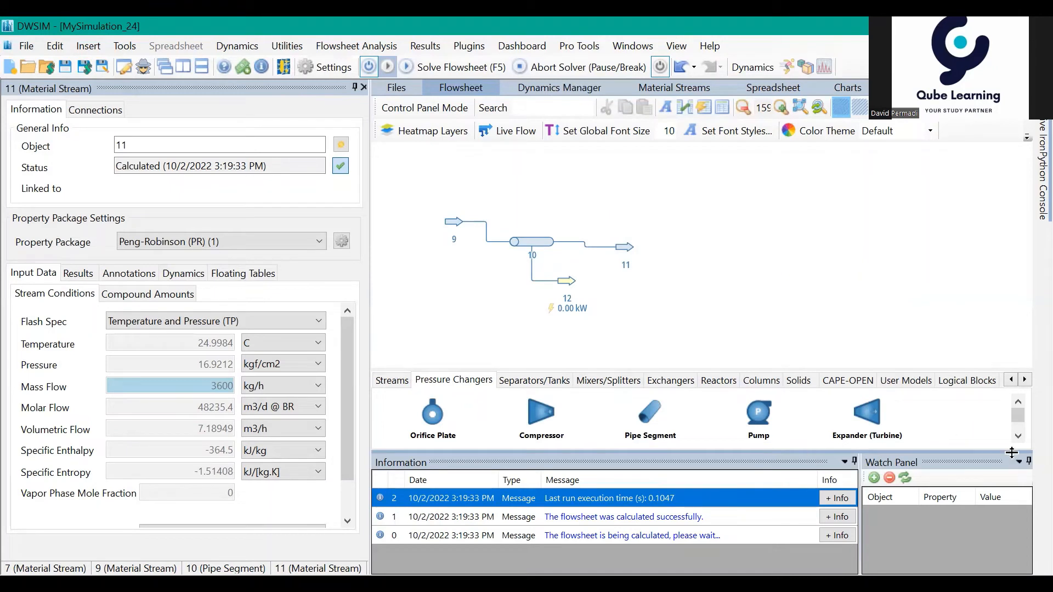
# Step: Add a valve after stream 11, with stream 11 as its inlet and a newly created outlet stream
pyautogui.click(1018, 437)
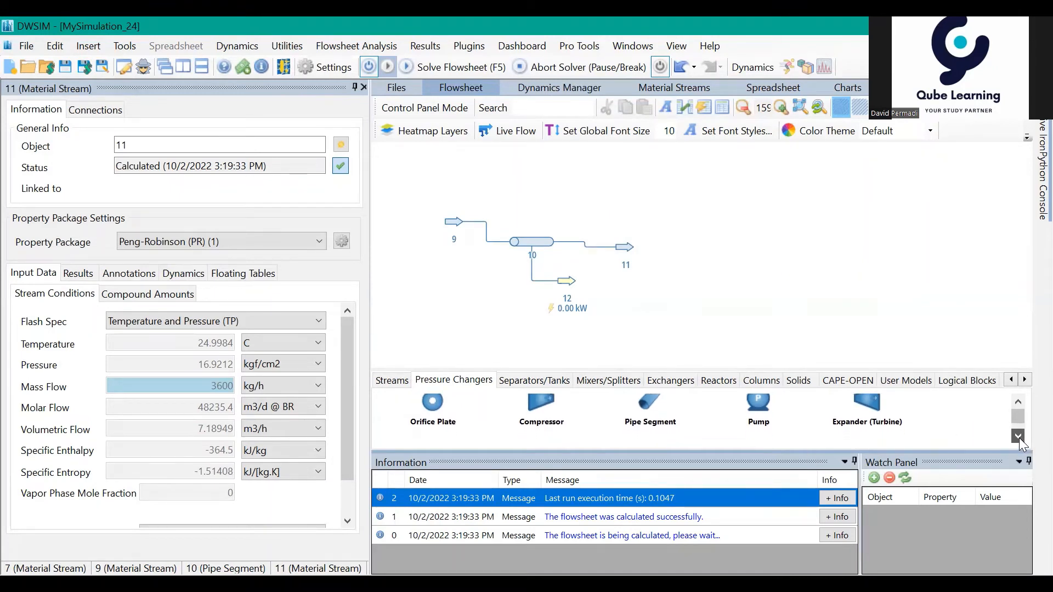
pyautogui.click(1019, 437)
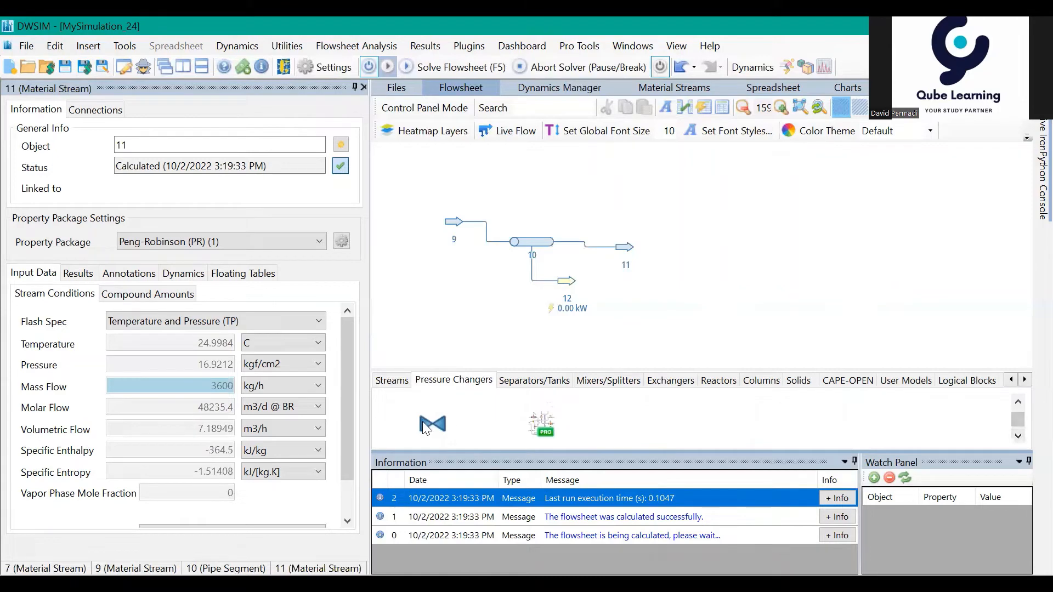
pyautogui.moveTo(432, 424); pyautogui.dragTo(653, 246)
pyautogui.click(656, 248)
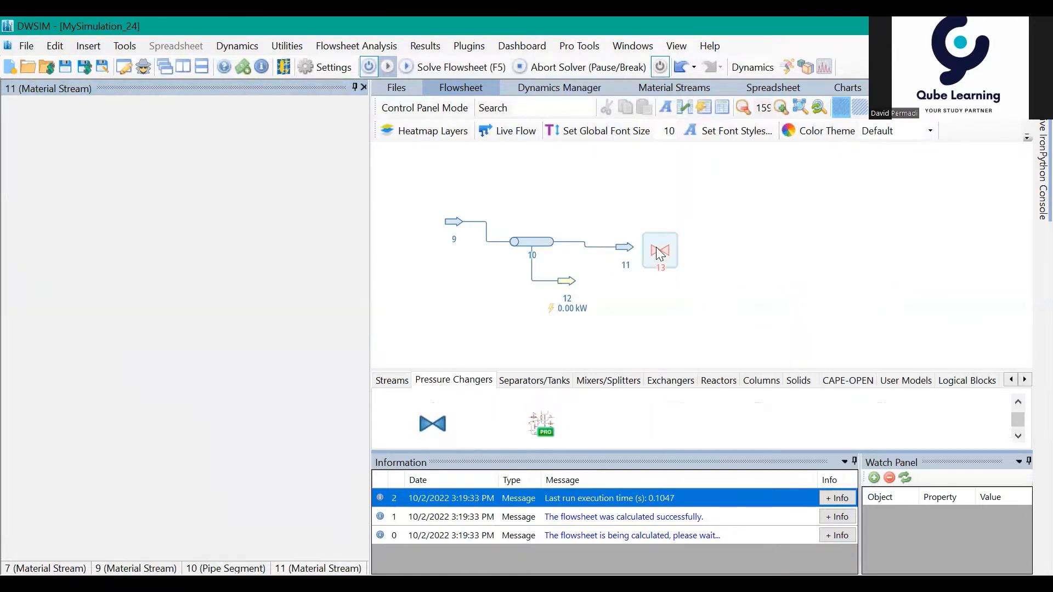
pyautogui.click(203, 209)
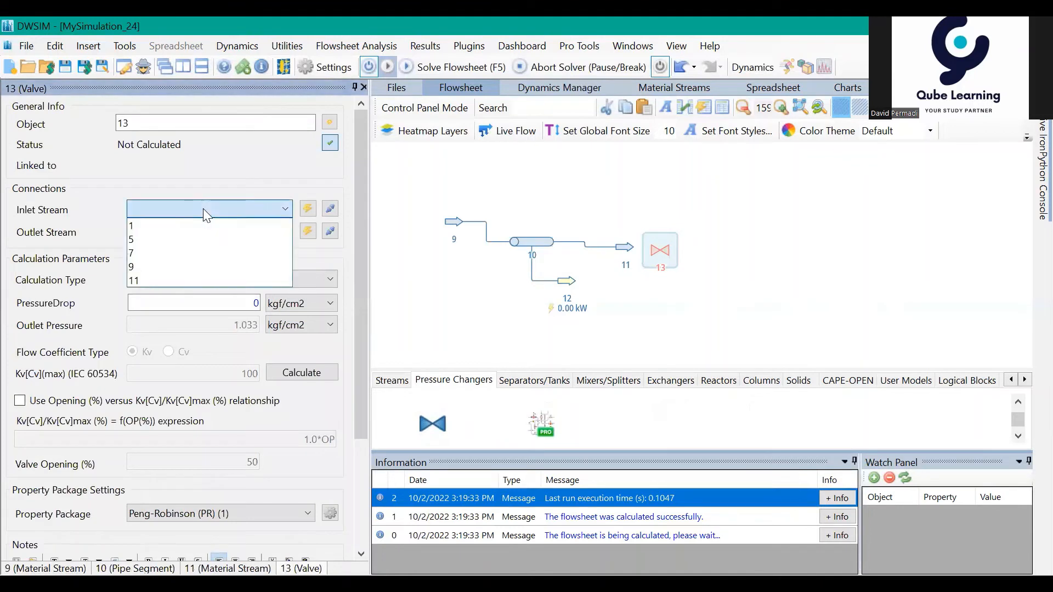
pyautogui.click(198, 280)
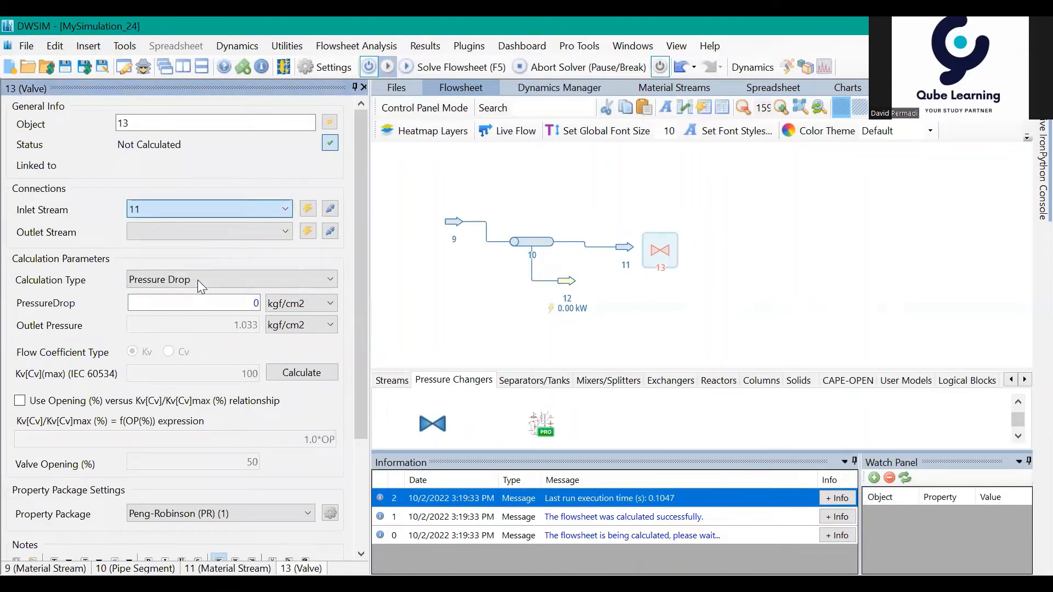
pyautogui.click(307, 231)
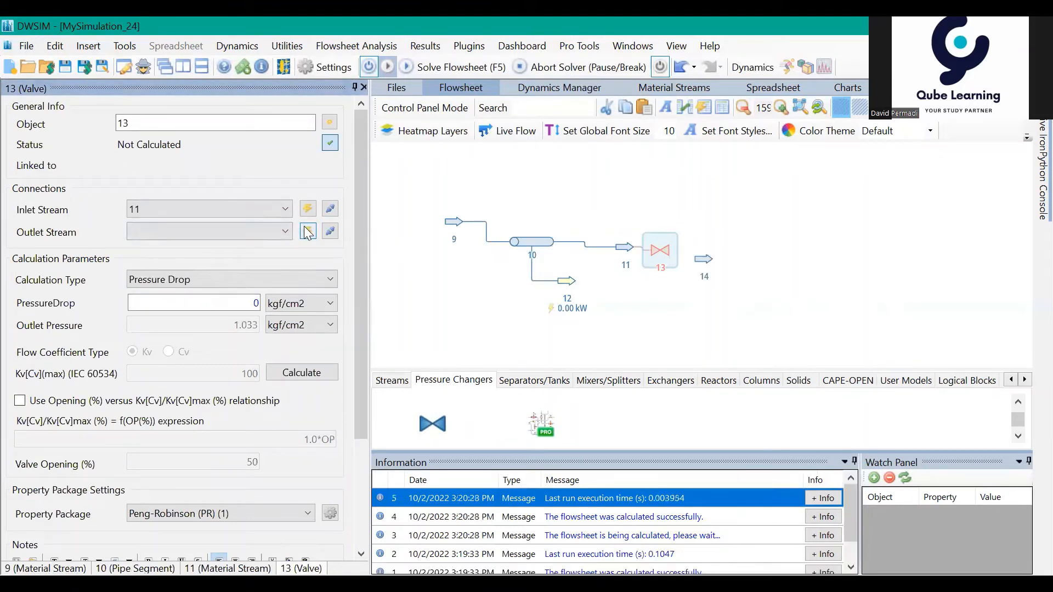
pyautogui.click(883, 319)
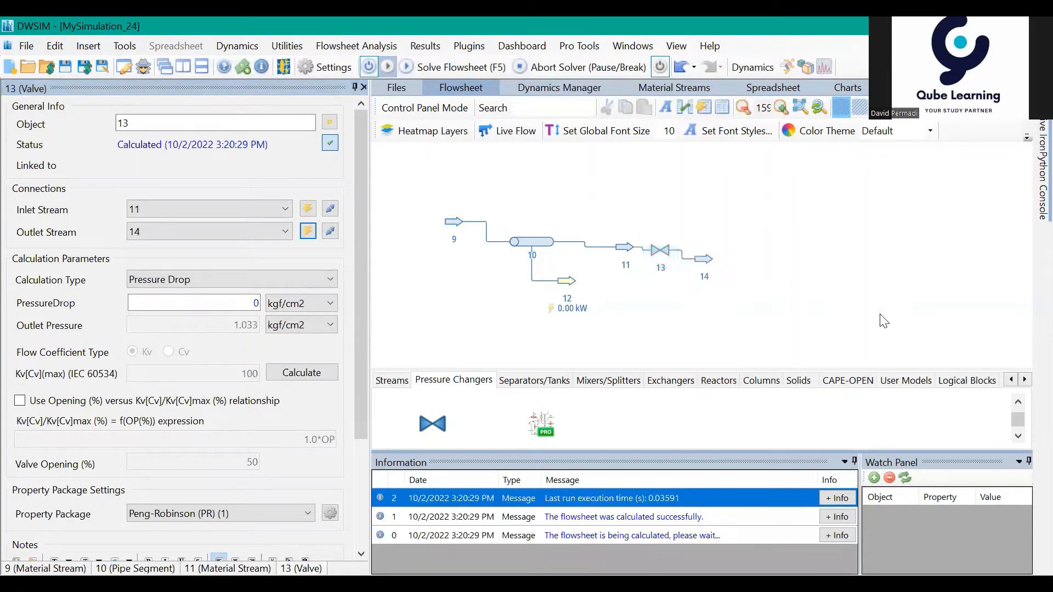
# Step: Add a tank after the valve, with stream 14 as its inlet and a newly created outlet stream
pyautogui.click(548, 380)
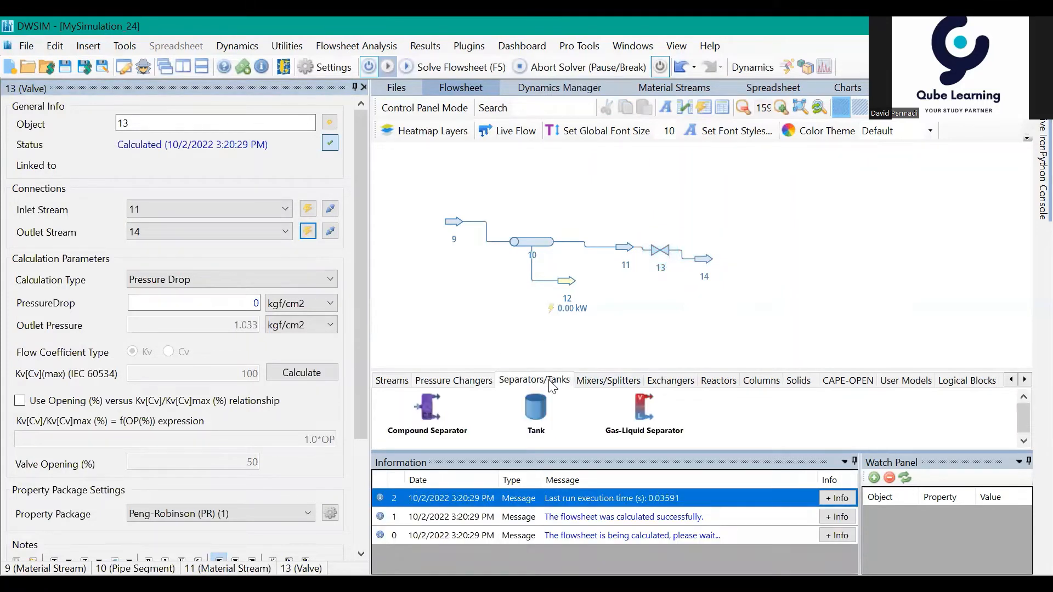
pyautogui.moveTo(728, 267); pyautogui.dragTo(744, 264)
pyautogui.click(765, 286)
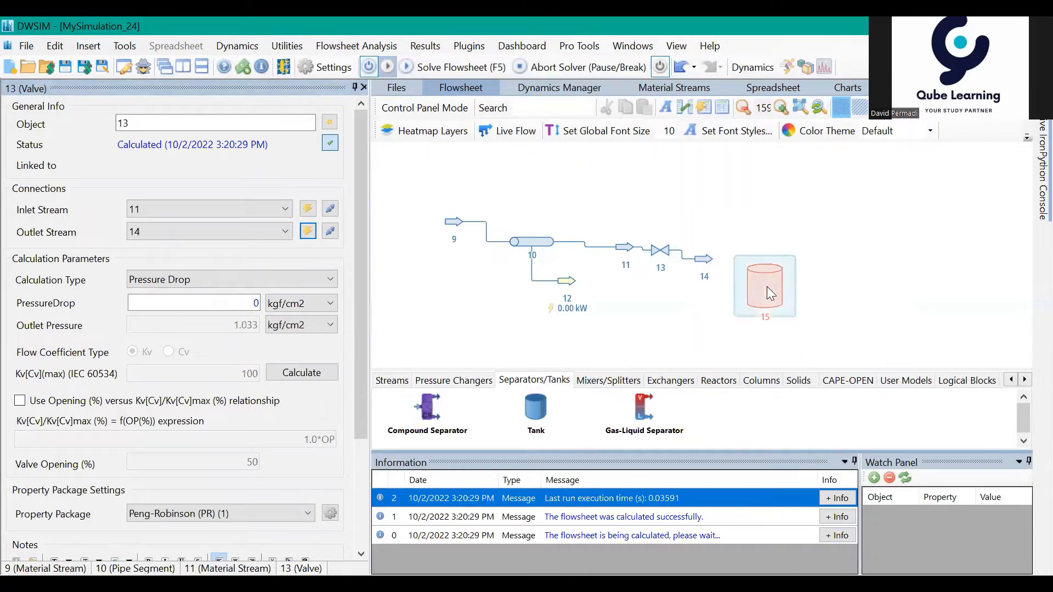
pyautogui.click(239, 214)
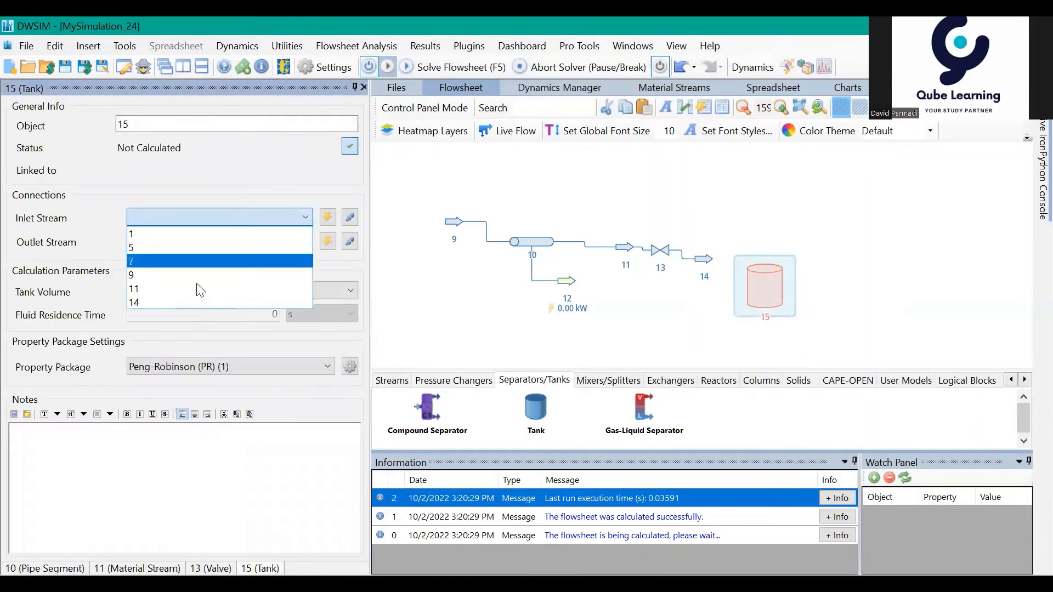
pyautogui.click(192, 299)
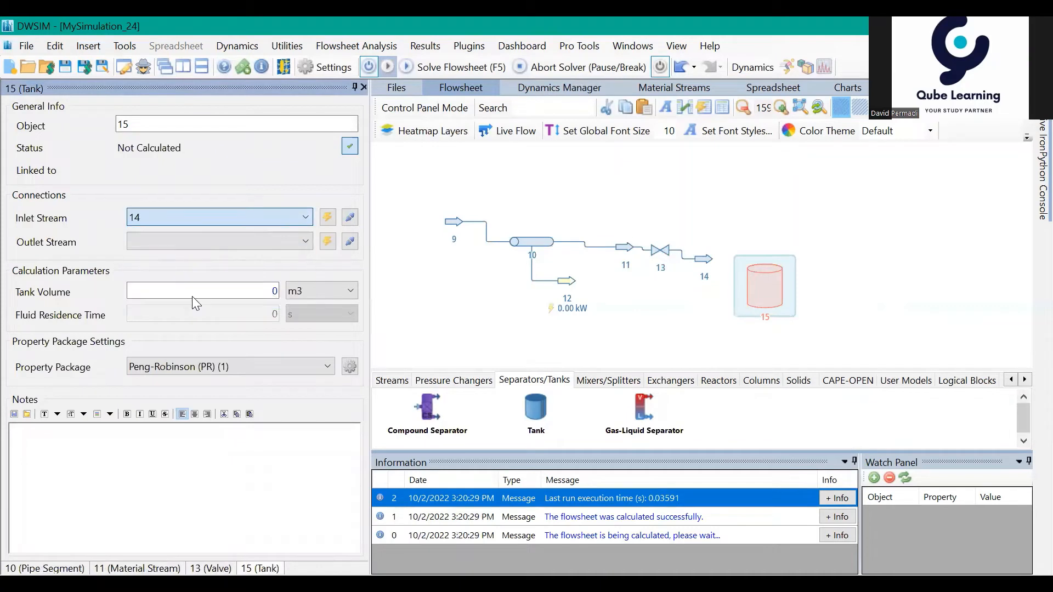
pyautogui.click(328, 243)
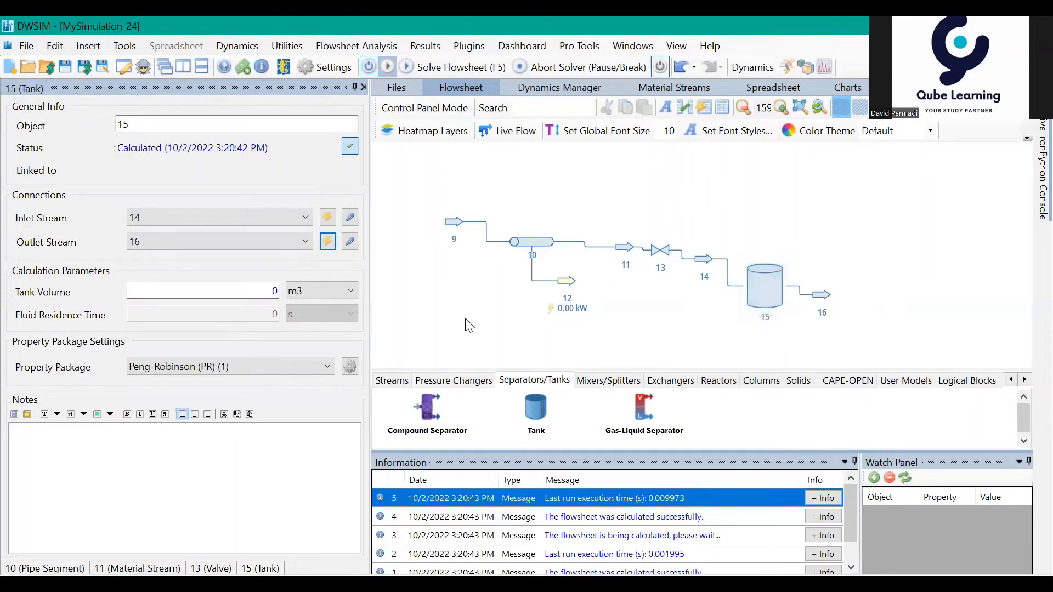
# Step: Inspect tank 15 and review the stream conditions of its inlet stream 14
pyautogui.moveTo(465, 319)
pyautogui.mouseDown()
pyautogui.moveTo(567, 304)
pyautogui.moveTo(479, 305)
pyautogui.mouseUp()
pyautogui.moveTo(619, 316); pyautogui.dragTo(579, 320)
pyautogui.moveTo(675, 322)
pyautogui.mouseDown()
pyautogui.moveTo(644, 314)
pyautogui.moveTo(678, 339)
pyautogui.moveTo(720, 310)
pyautogui.moveTo(691, 319)
pyautogui.mouseUp()
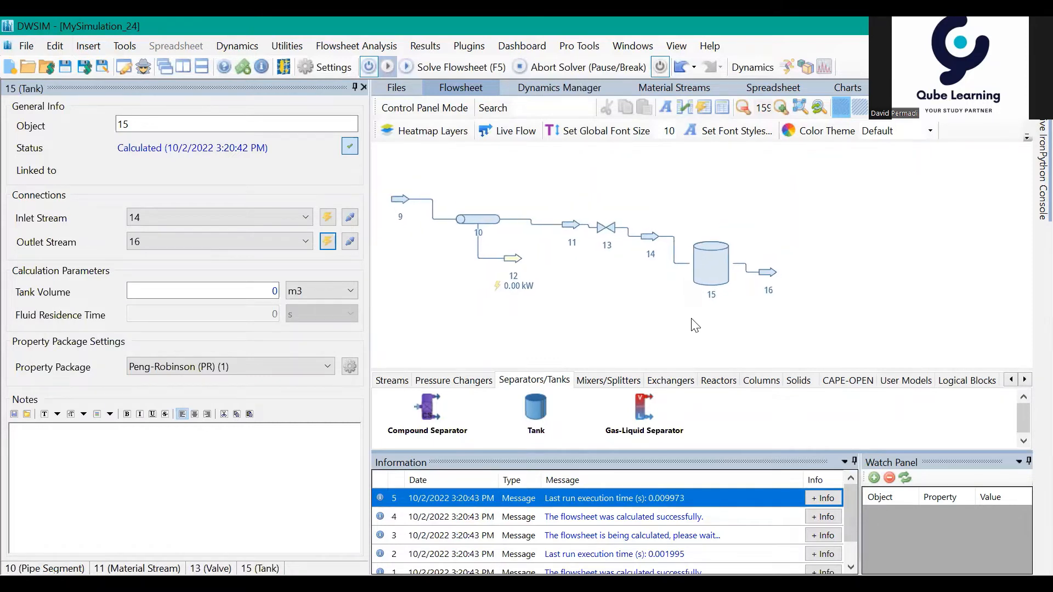
pyautogui.click(717, 272)
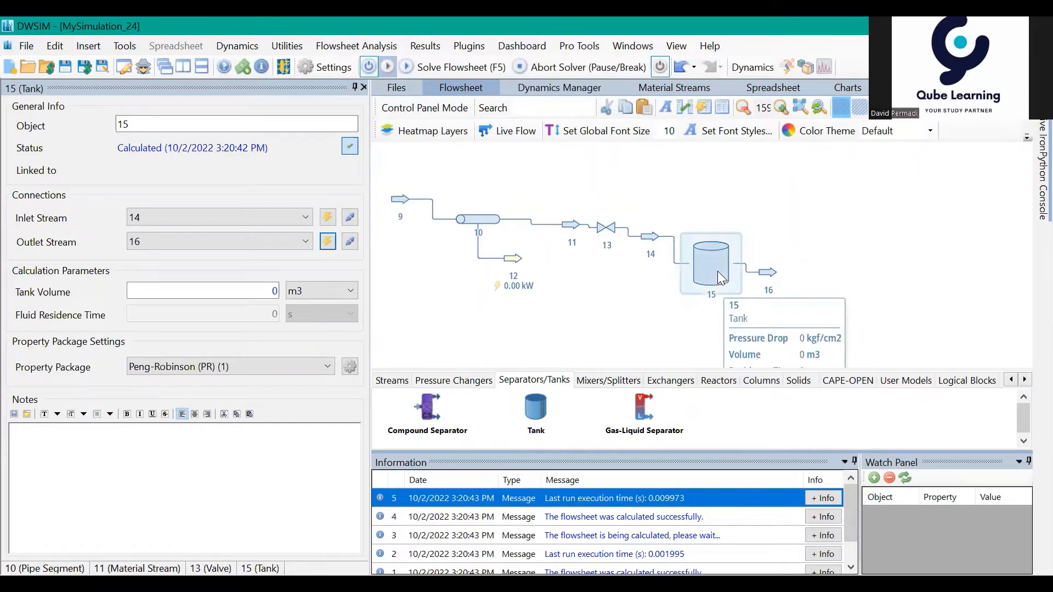
pyautogui.moveTo(650, 244)
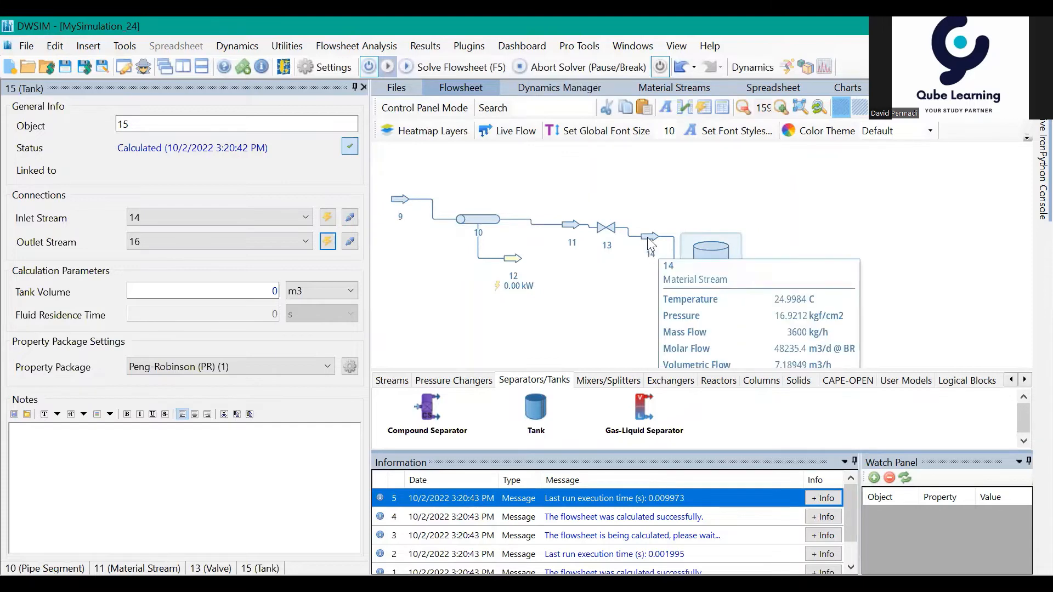
pyautogui.click(647, 238)
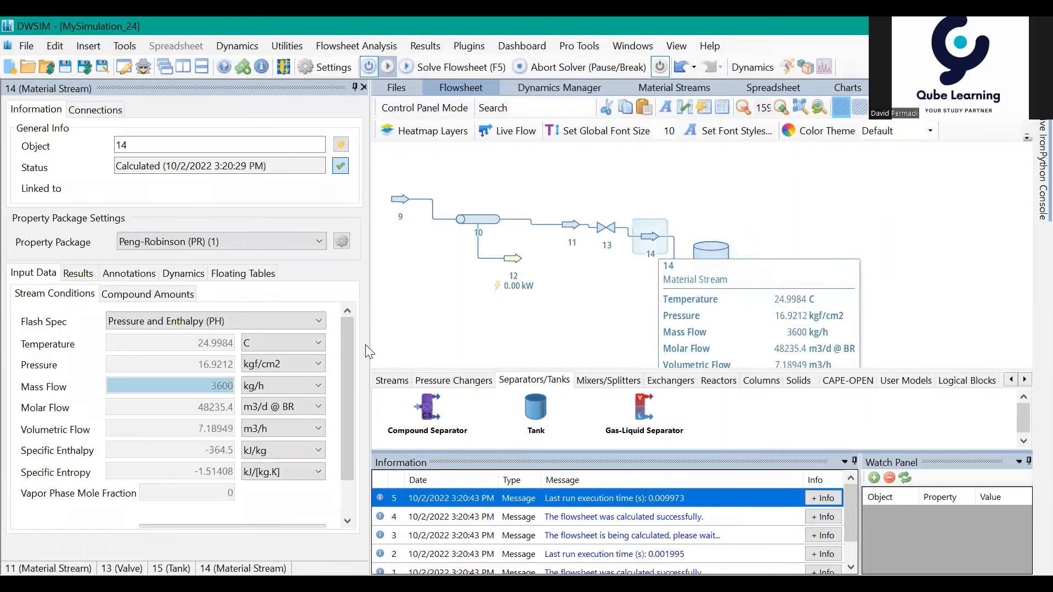
pyautogui.moveTo(350, 346)
pyautogui.mouseDown()
pyautogui.moveTo(352, 396)
pyautogui.moveTo(347, 349)
pyautogui.mouseUp()
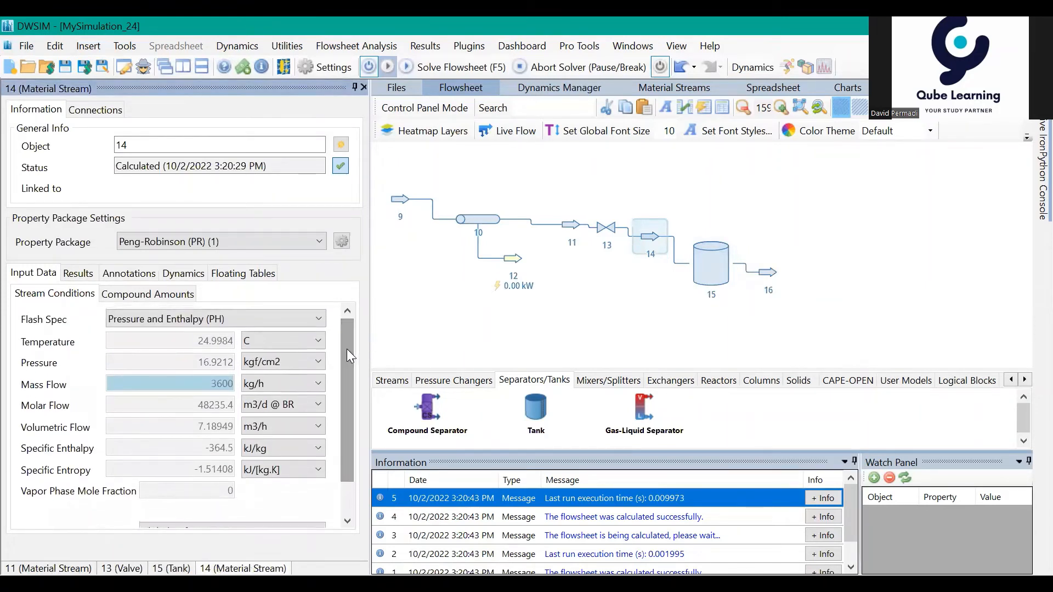
pyautogui.scroll(-2, 347, 349)
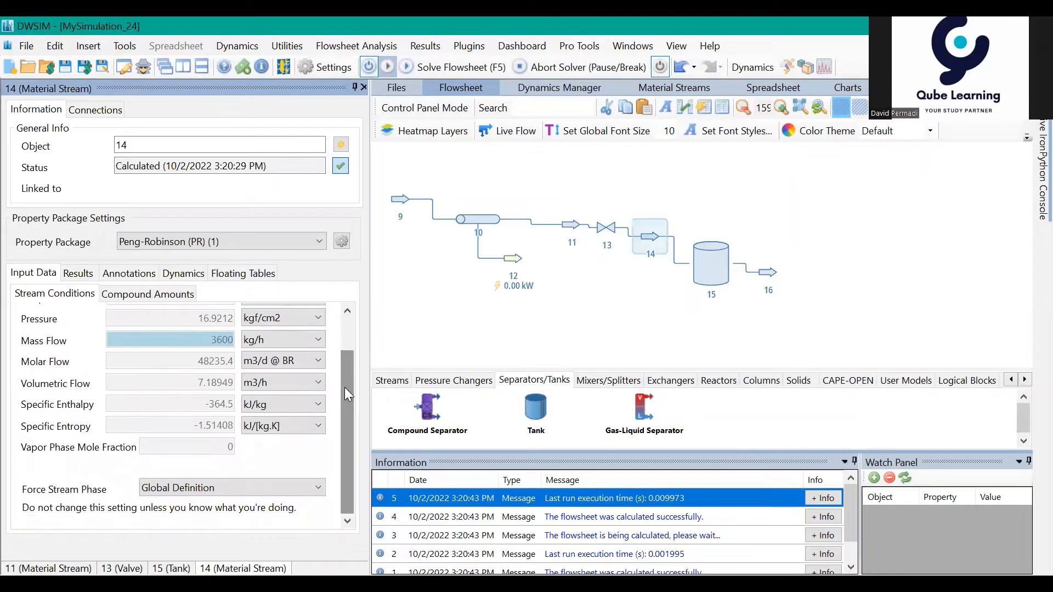
pyautogui.moveTo(340, 428); pyautogui.dragTo(342, 400)
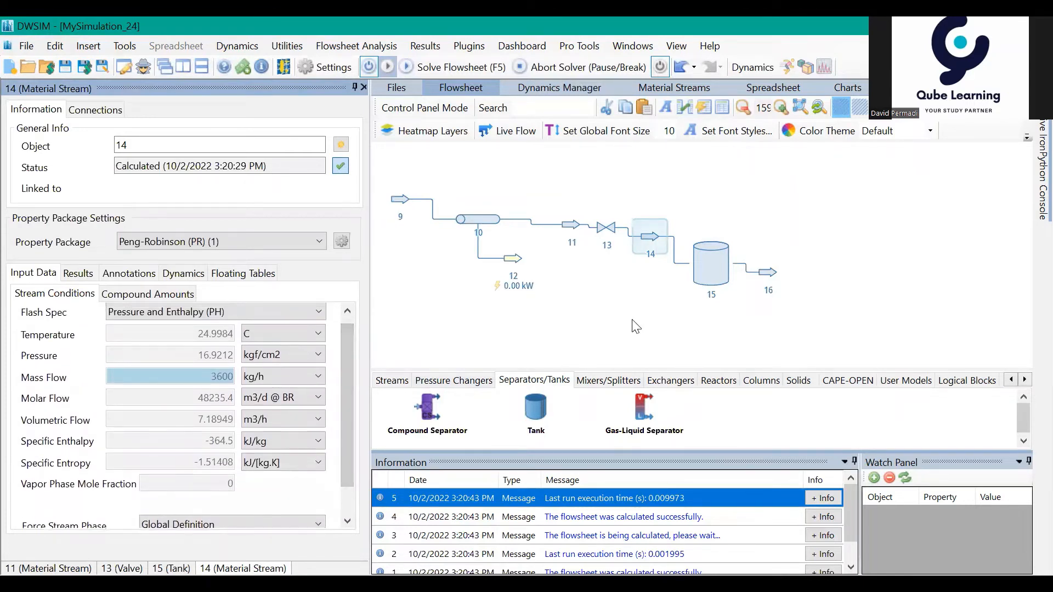
# Step: Set valve 13's pressure drop to 1.5 kgf/cm2
pyautogui.moveTo(632, 320); pyautogui.dragTo(675, 321)
pyautogui.click(647, 231)
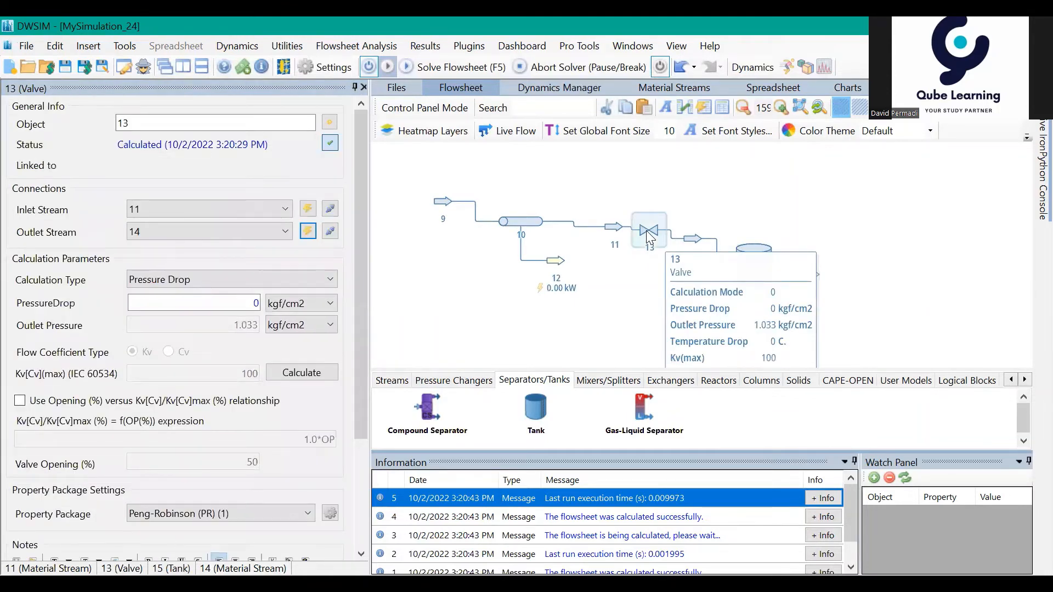
pyautogui.click(248, 305)
pyautogui.moveTo(249, 305); pyautogui.dragTo(270, 310)
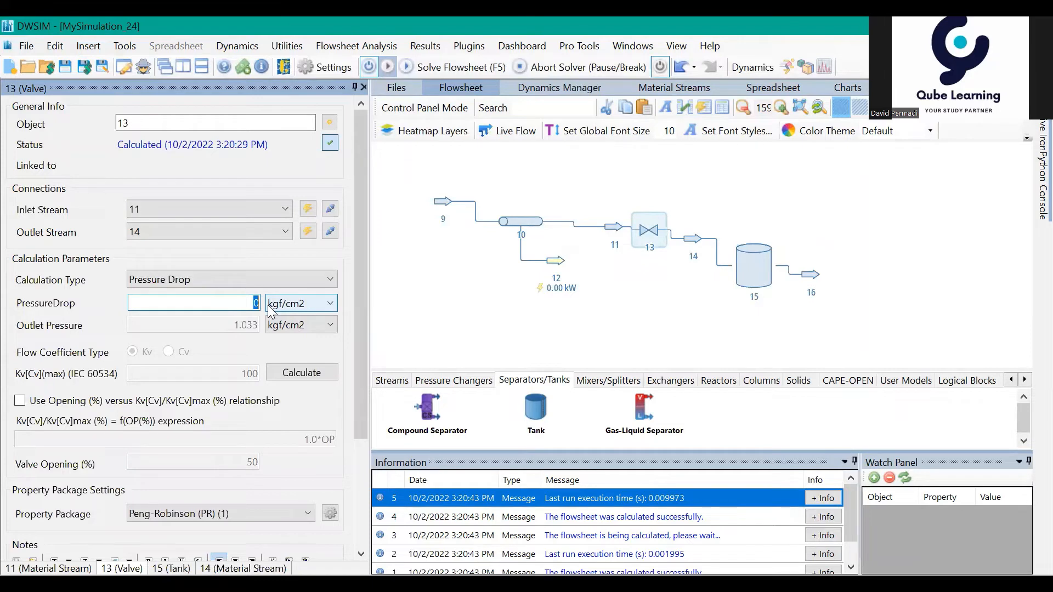
pyautogui.write('1.5')
pyautogui.press('Return')
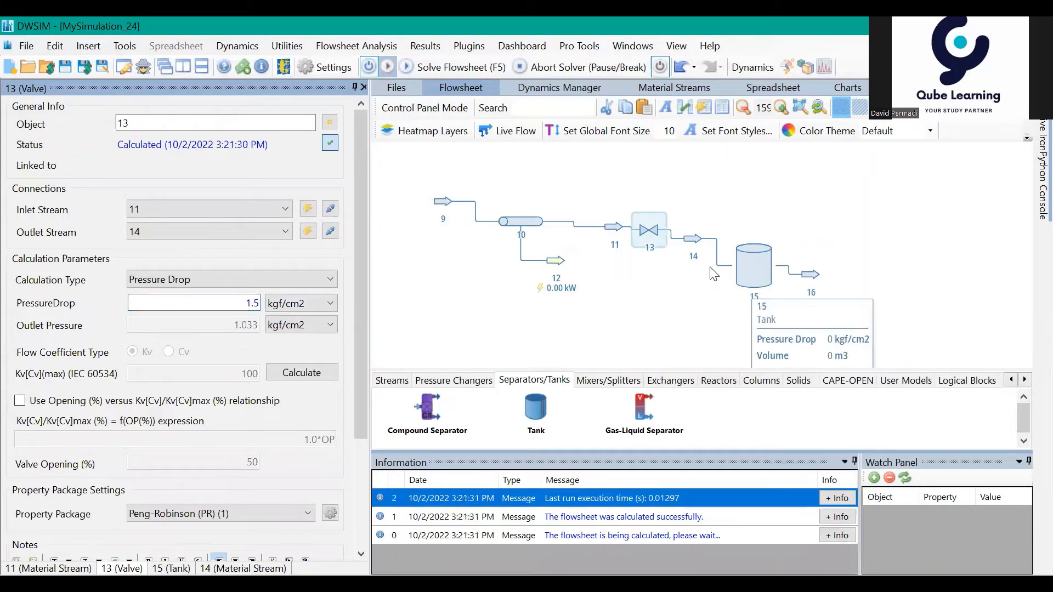
# Step: Compare the conditions of valve 13's outlet stream 14 and inlet stream 11, and check tank 15's parameters
pyautogui.click(694, 242)
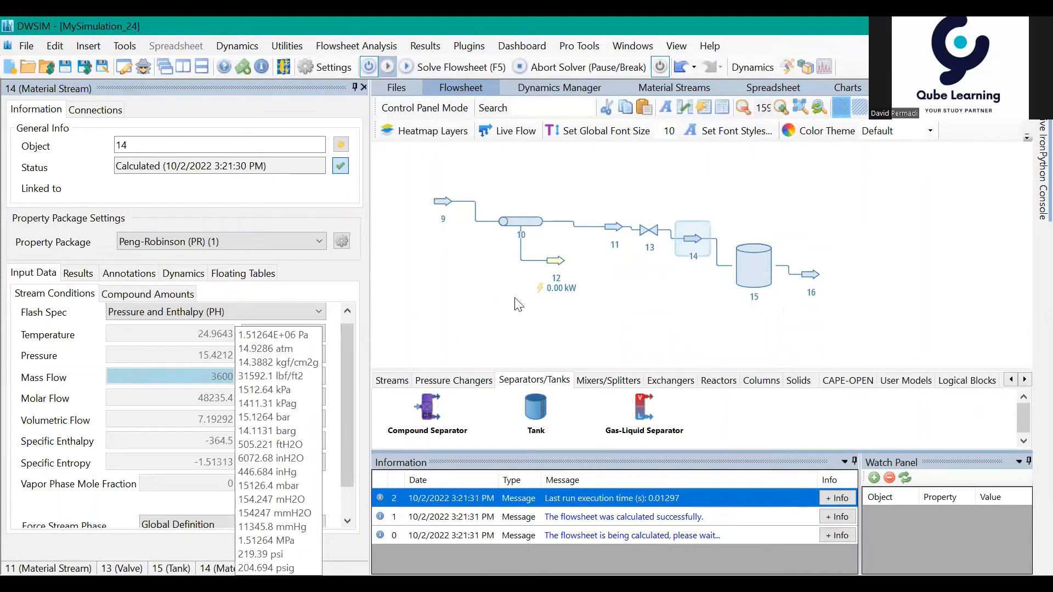
pyautogui.click(610, 231)
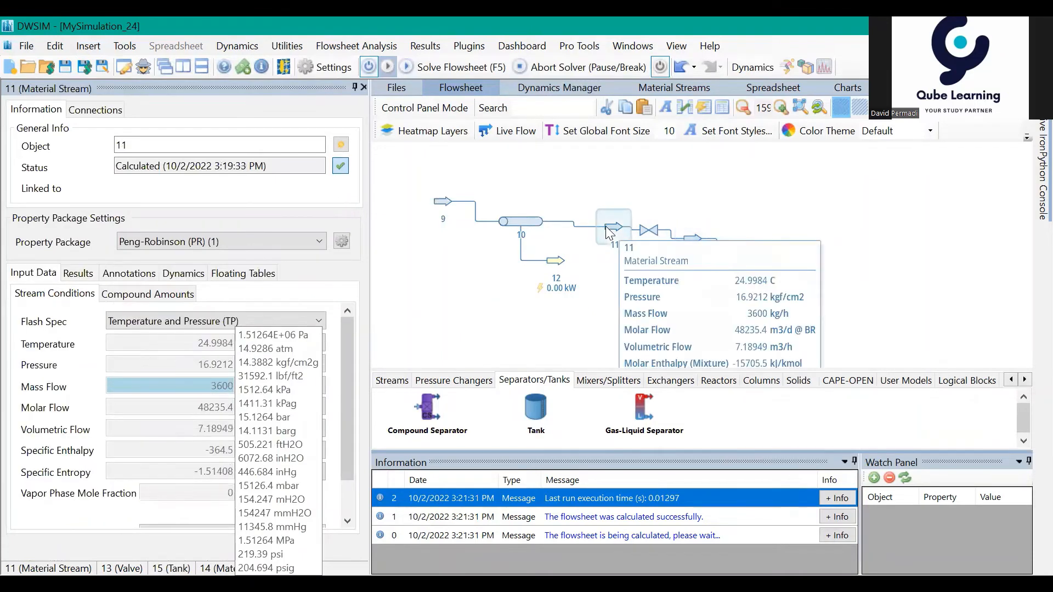
pyautogui.click(555, 182)
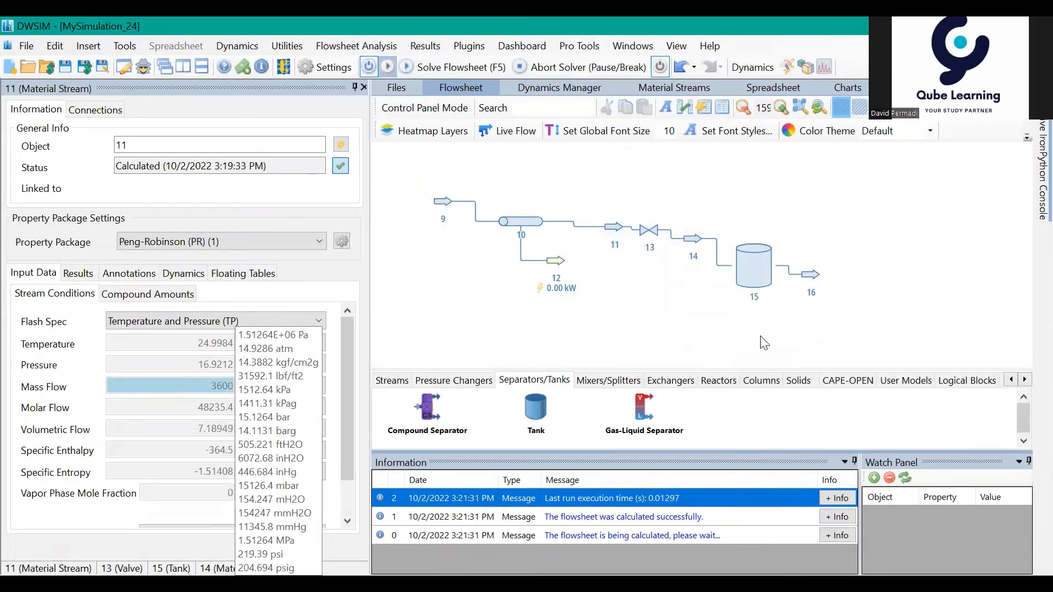
pyautogui.click(752, 281)
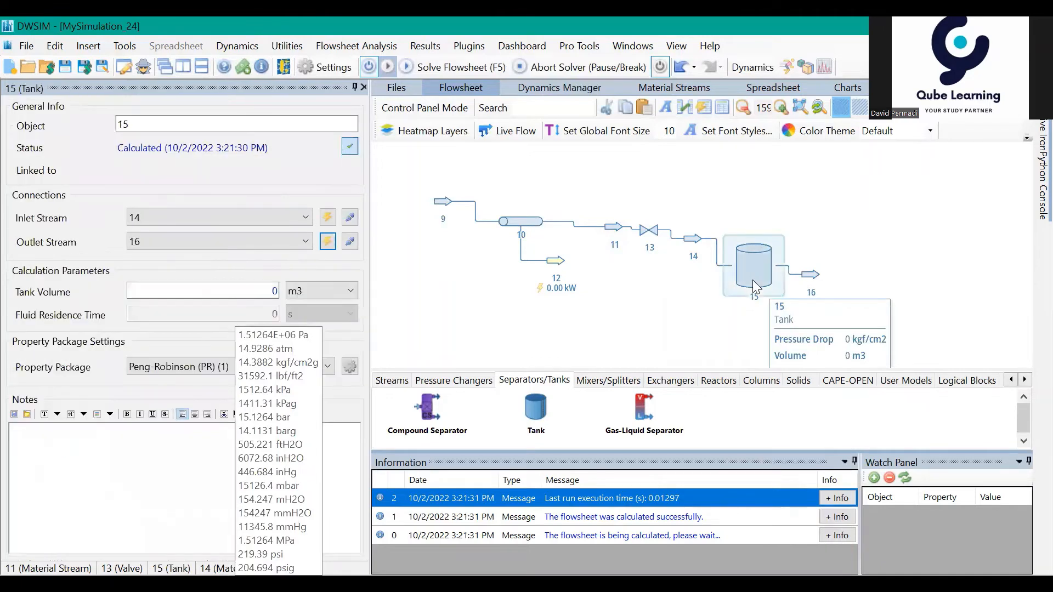
pyautogui.click(752, 326)
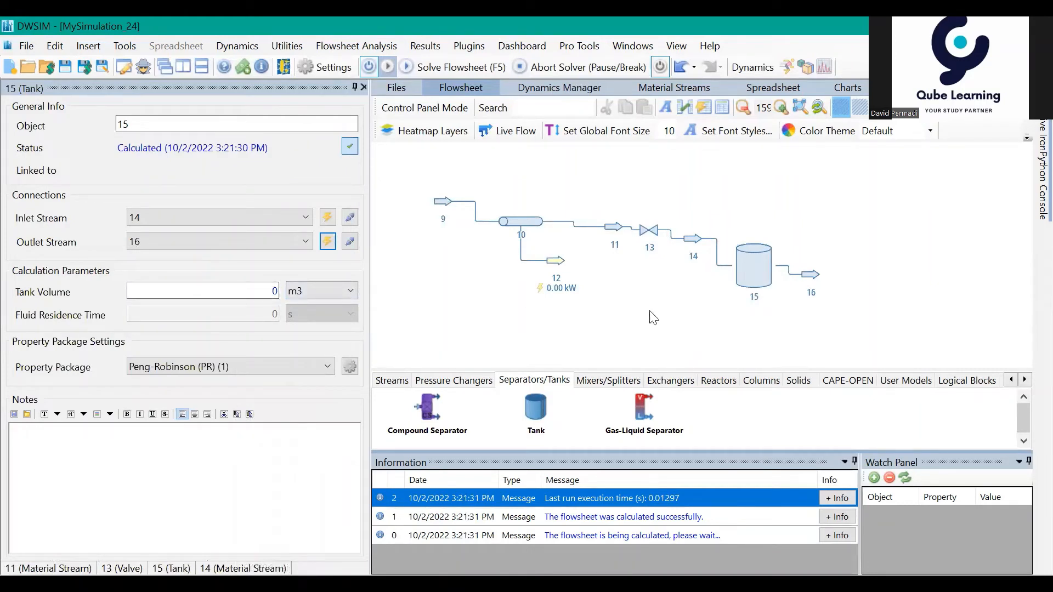
# Step: Look over the pipe, valve and tank line and recheck the temperature and pressure of tank inlet stream 14
pyautogui.moveTo(403, 313); pyautogui.dragTo(570, 320)
pyautogui.moveTo(484, 294)
pyautogui.mouseDown()
pyautogui.moveTo(545, 305)
pyautogui.moveTo(502, 272)
pyautogui.mouseUp()
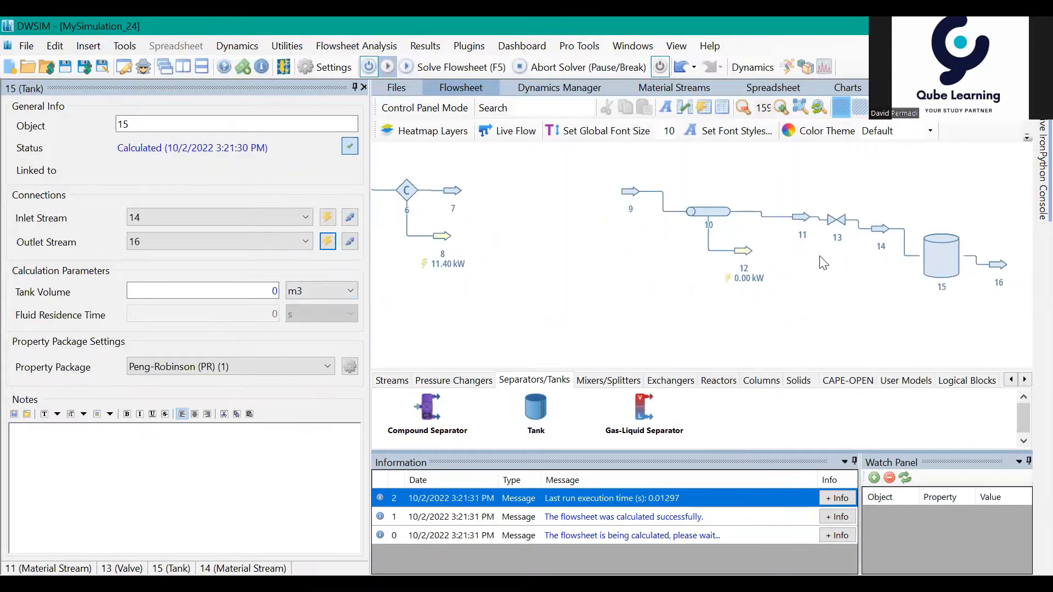
pyautogui.moveTo(861, 258); pyautogui.dragTo(742, 296)
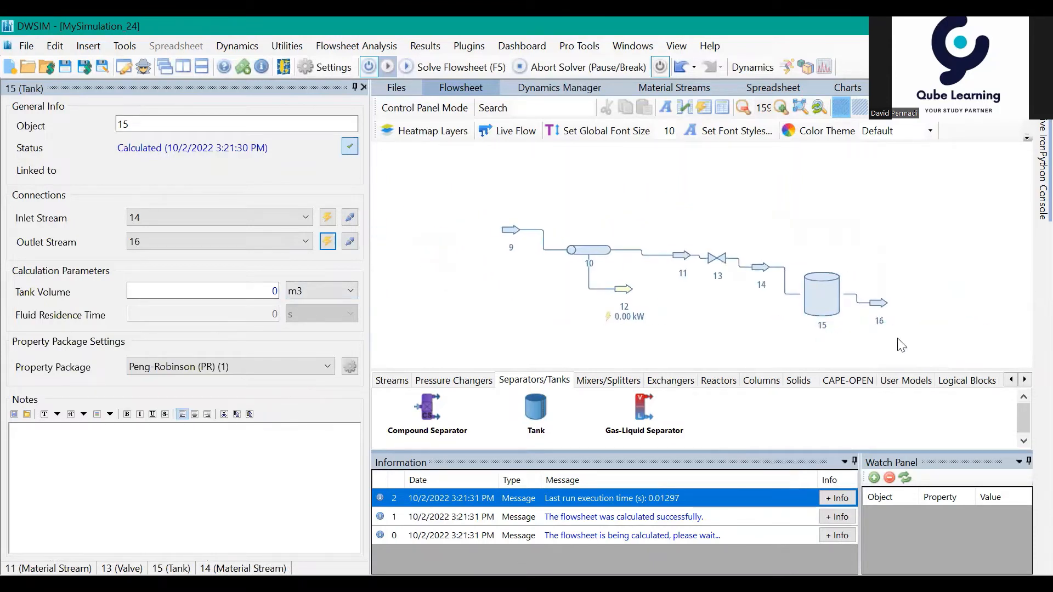
pyautogui.moveTo(900, 345); pyautogui.dragTo(796, 318)
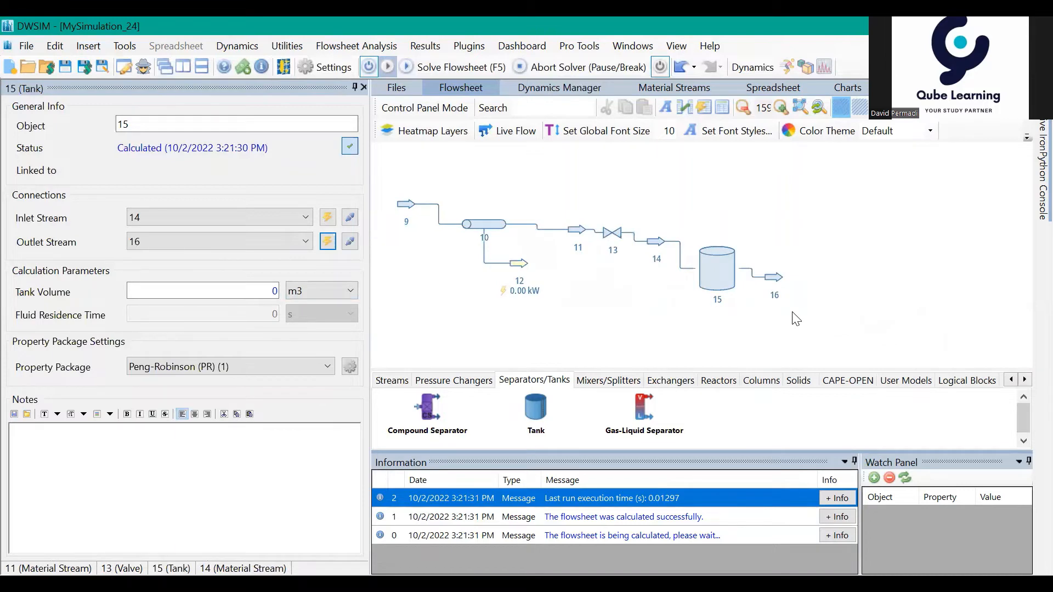
pyautogui.click(715, 258)
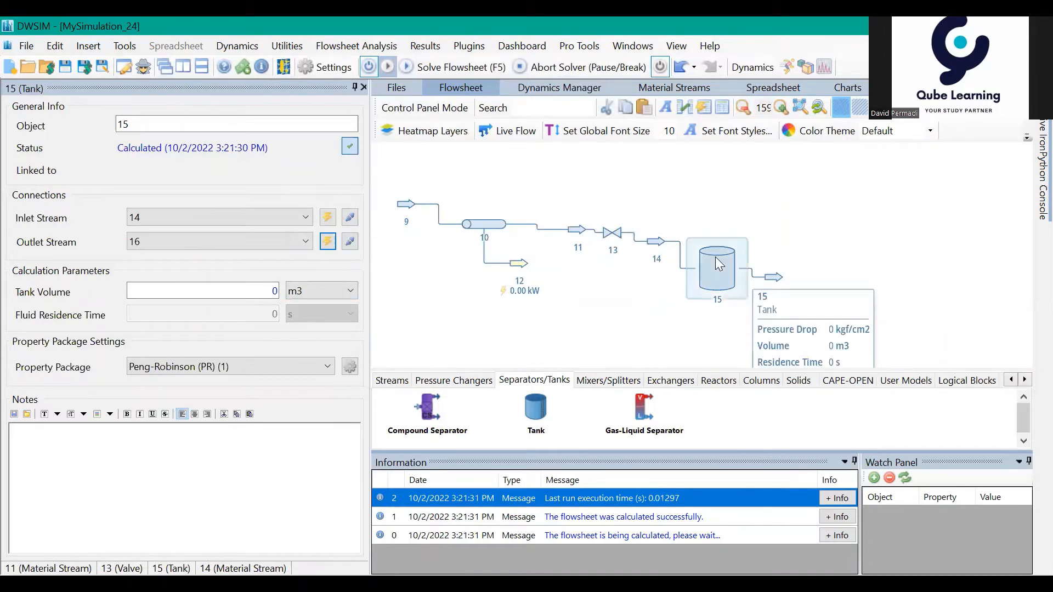
pyautogui.click(655, 245)
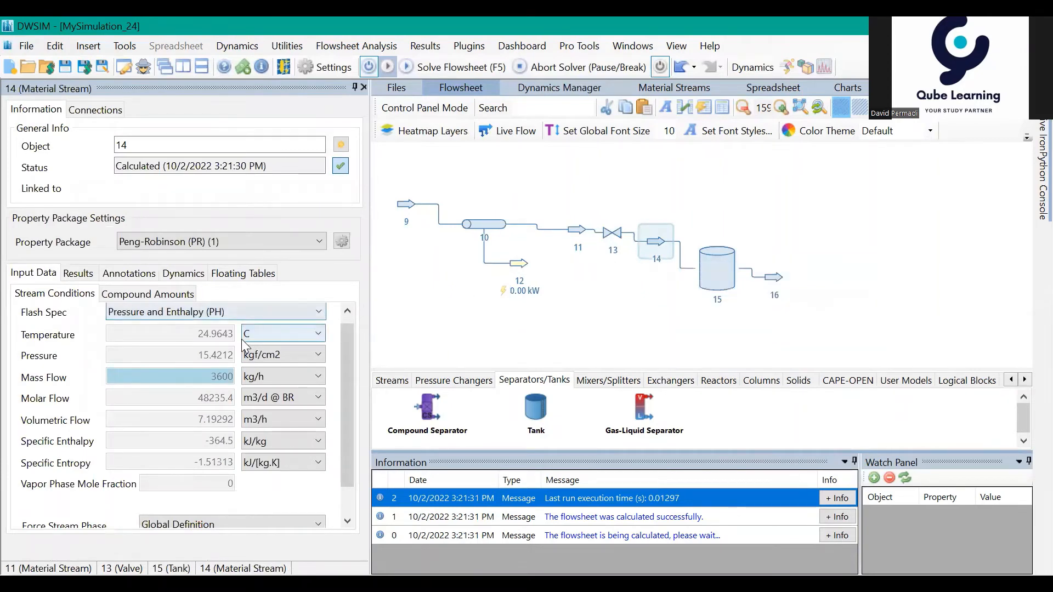
pyautogui.moveTo(224, 354)
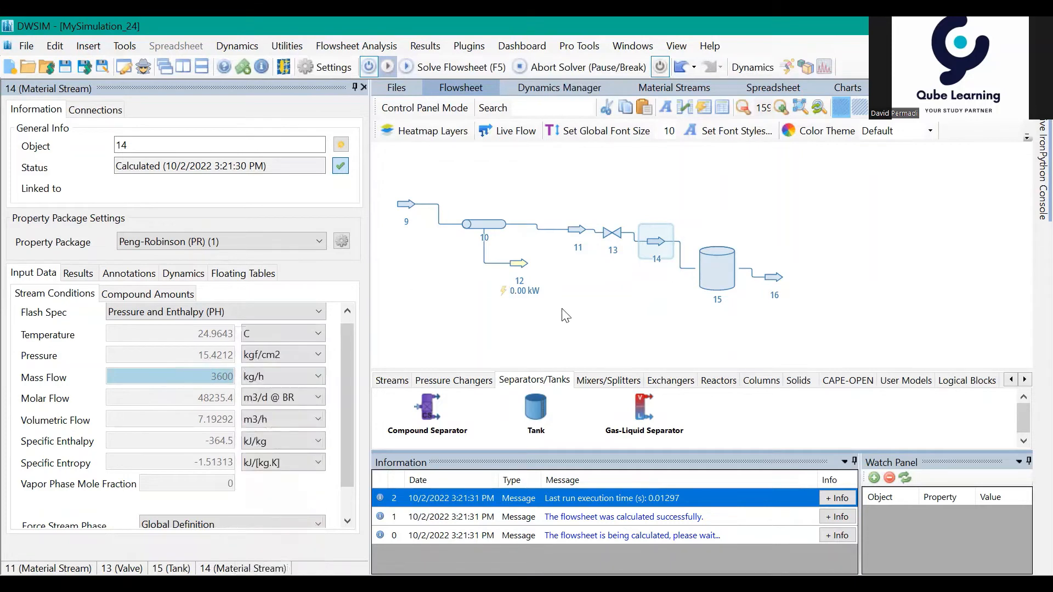
# Step: Add a pump in the gap between cooler outlet stream 7 and pipe inlet stream 9
pyautogui.moveTo(561, 309); pyautogui.dragTo(620, 312)
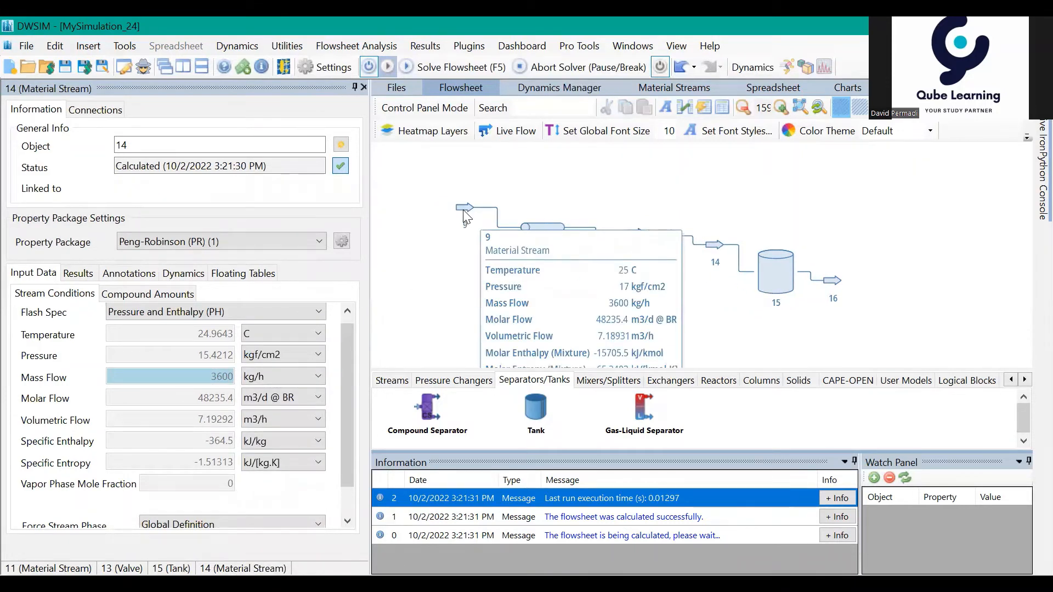
pyautogui.moveTo(507, 298); pyautogui.dragTo(568, 278)
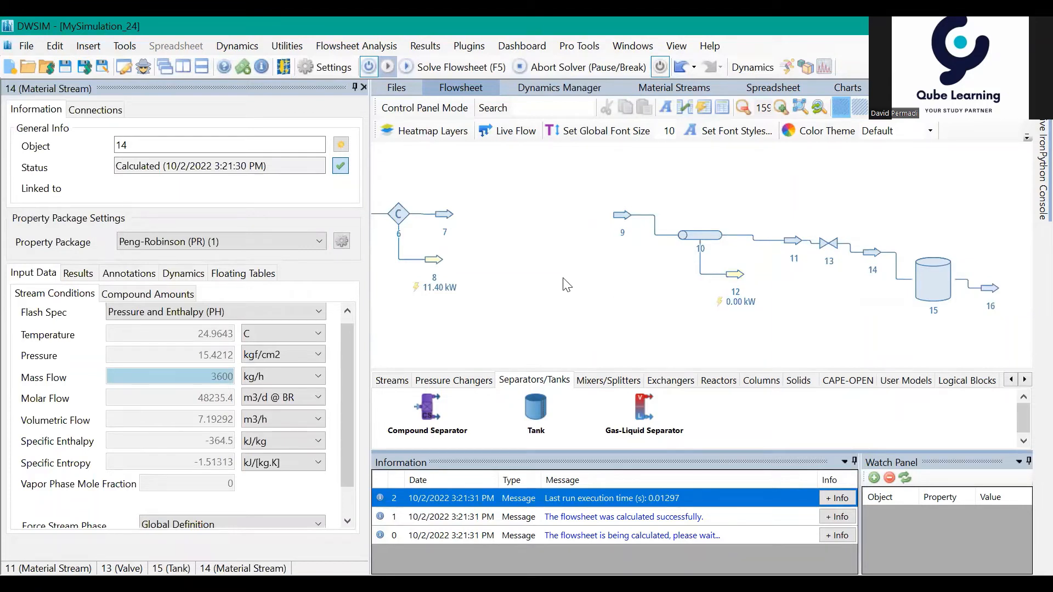
pyautogui.moveTo(600, 287)
pyautogui.mouseDown()
pyautogui.moveTo(673, 303)
pyautogui.moveTo(777, 305)
pyautogui.moveTo(607, 287)
pyautogui.mouseUp()
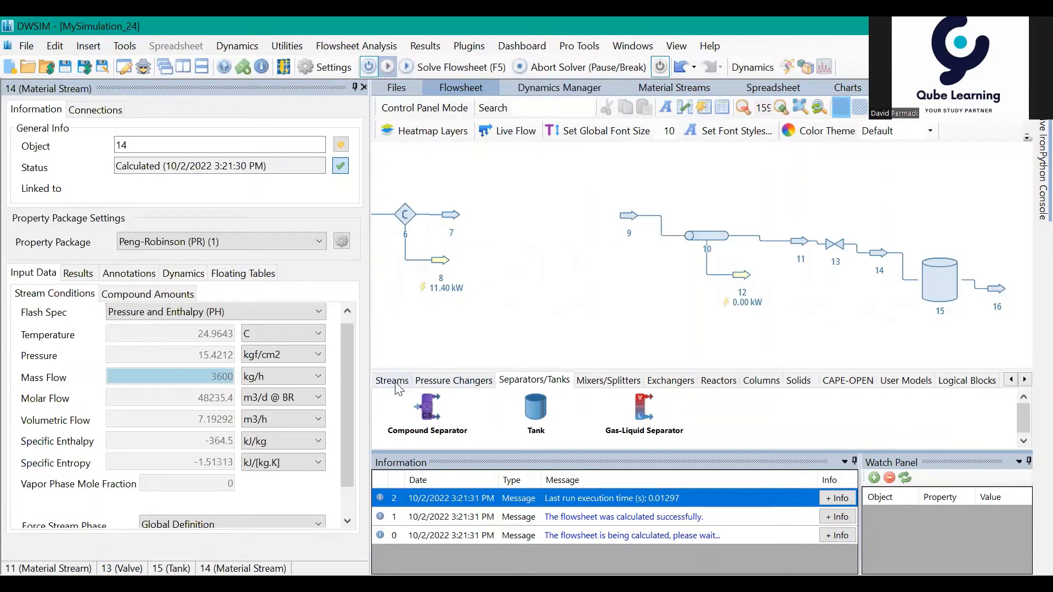
pyautogui.click(431, 381)
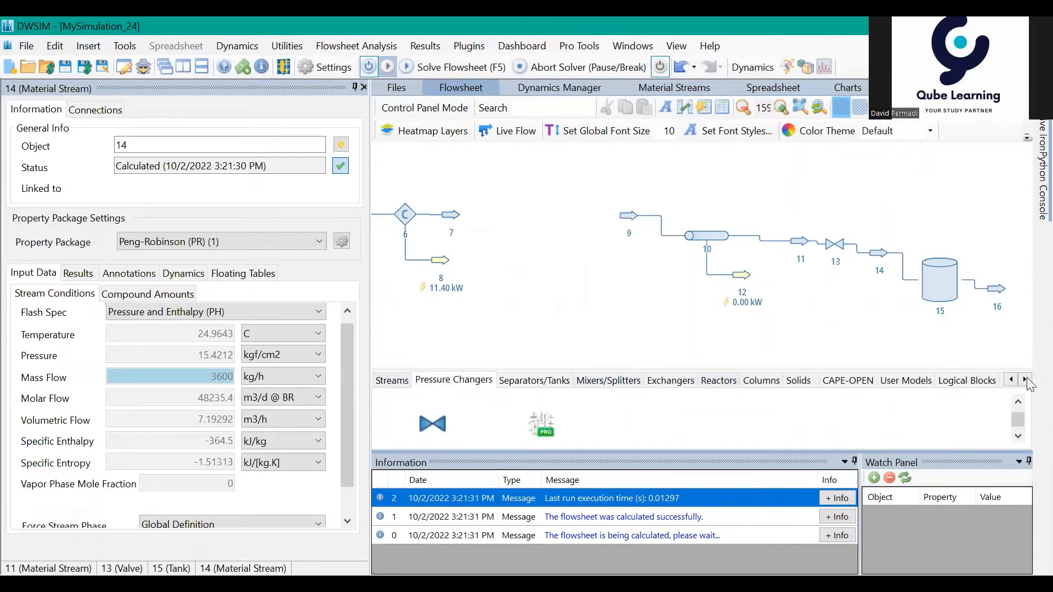
pyautogui.click(1017, 404)
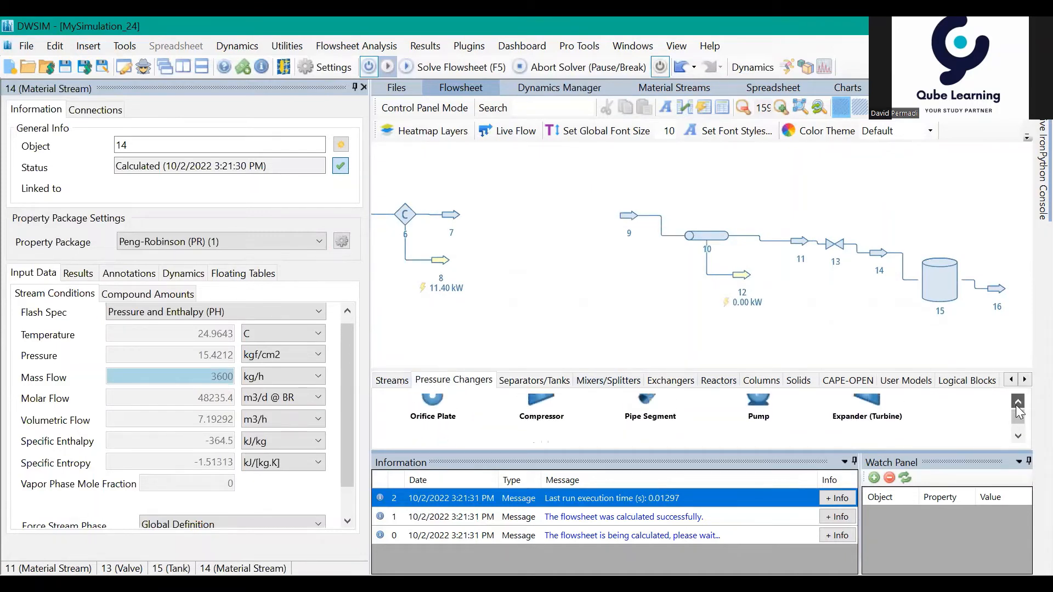
pyautogui.moveTo(757, 417); pyautogui.dragTo(525, 222)
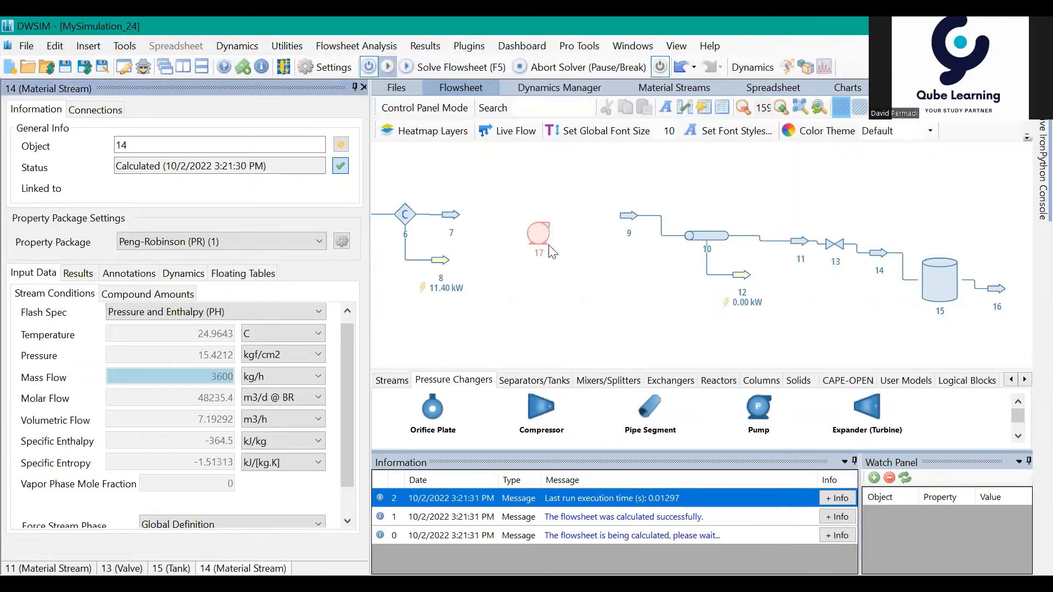
# Step: Connect the pump with stream 7 as inlet, stream 9 as outlet and a newly created energy stream
pyautogui.click(542, 243)
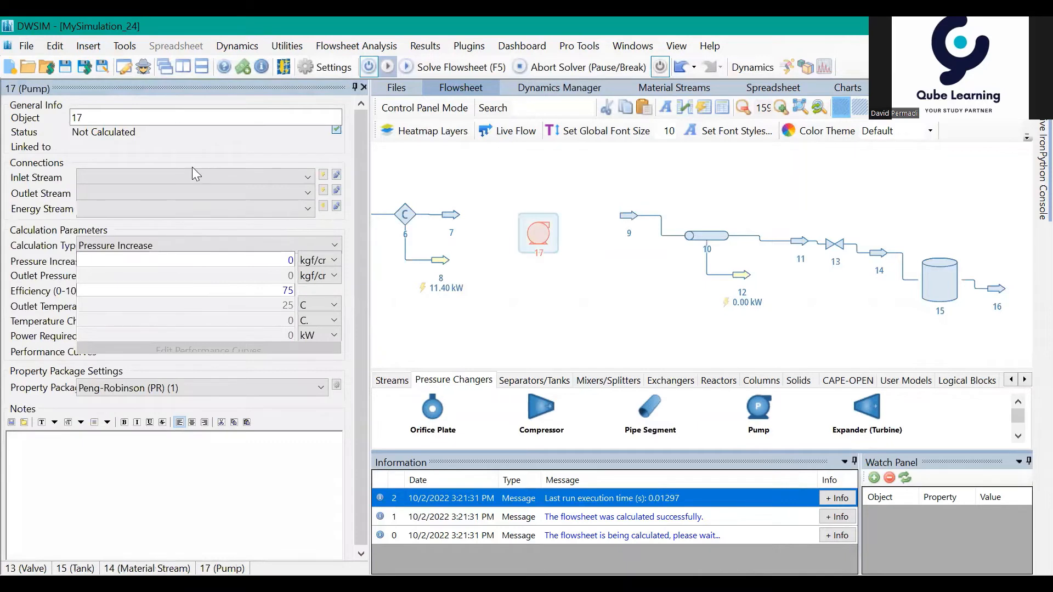
pyautogui.click(198, 176)
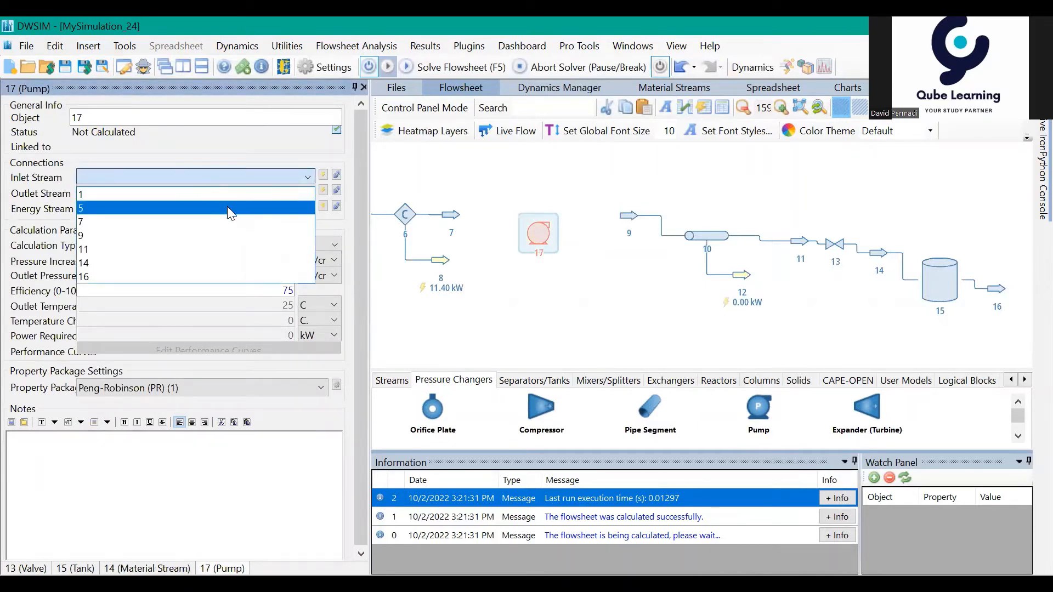
pyautogui.click(225, 221)
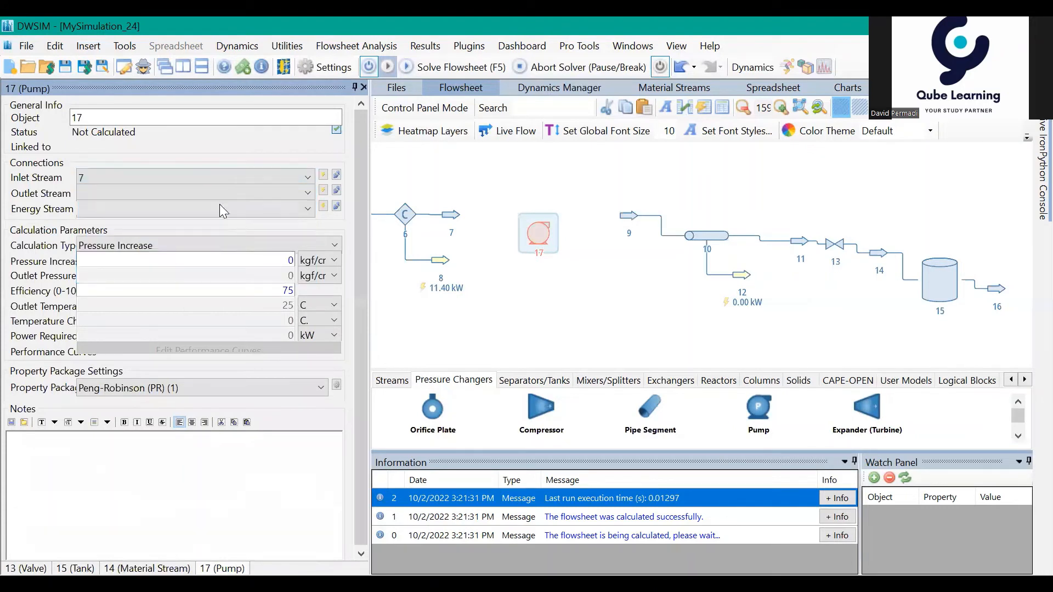
pyautogui.click(214, 198)
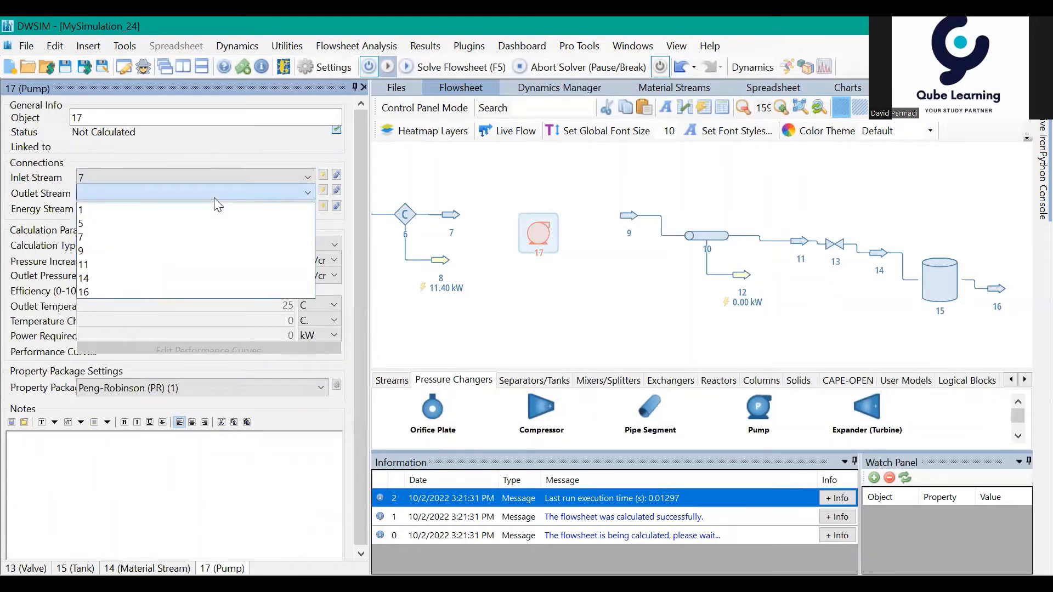
pyautogui.click(240, 251)
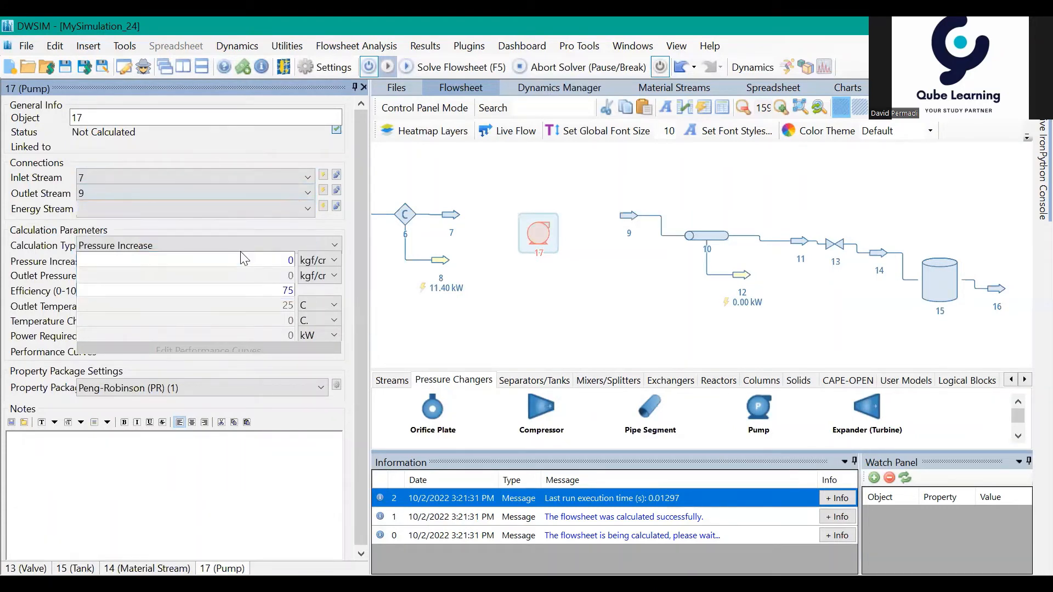
pyautogui.click(323, 207)
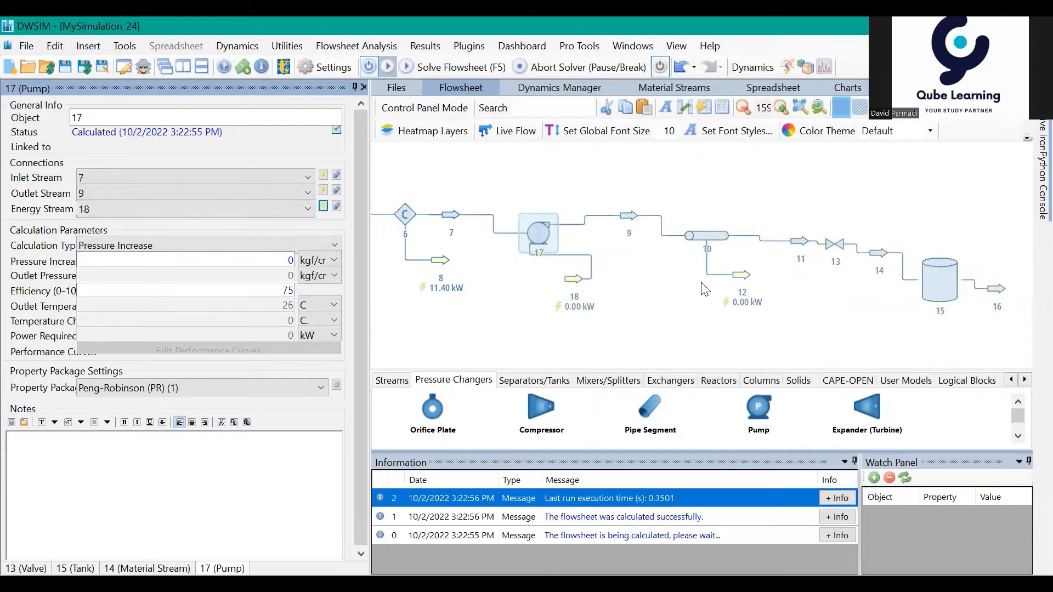
# Step: Compare the conditions of streams 7 and 9 around pump 17, check the line up to tank 15, and open the pump's parameters
pyautogui.moveTo(834, 317); pyautogui.dragTo(856, 322)
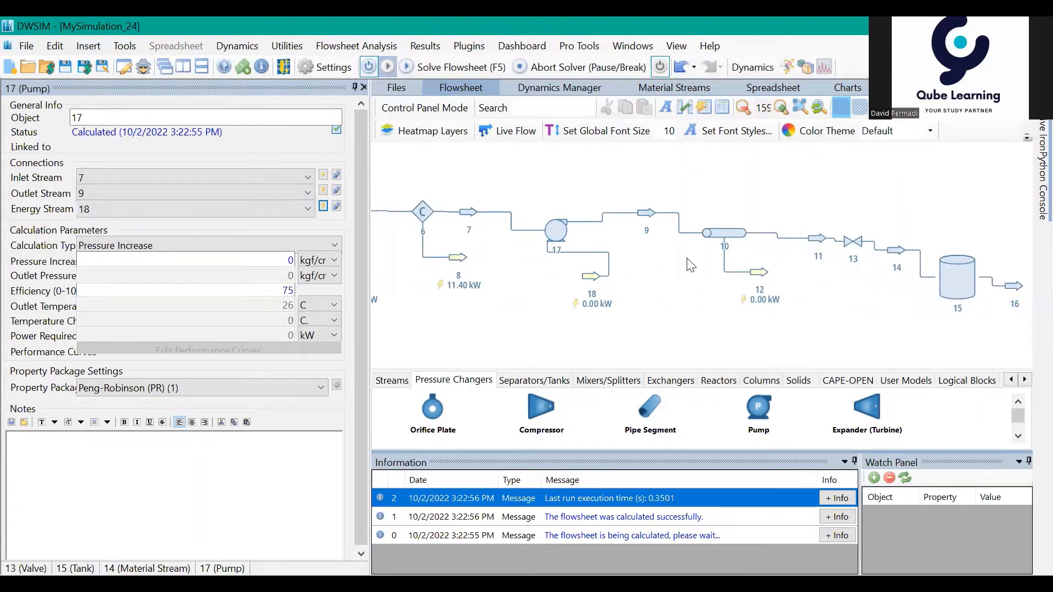
pyautogui.moveTo(689, 277); pyautogui.dragTo(703, 309)
pyautogui.moveTo(564, 247)
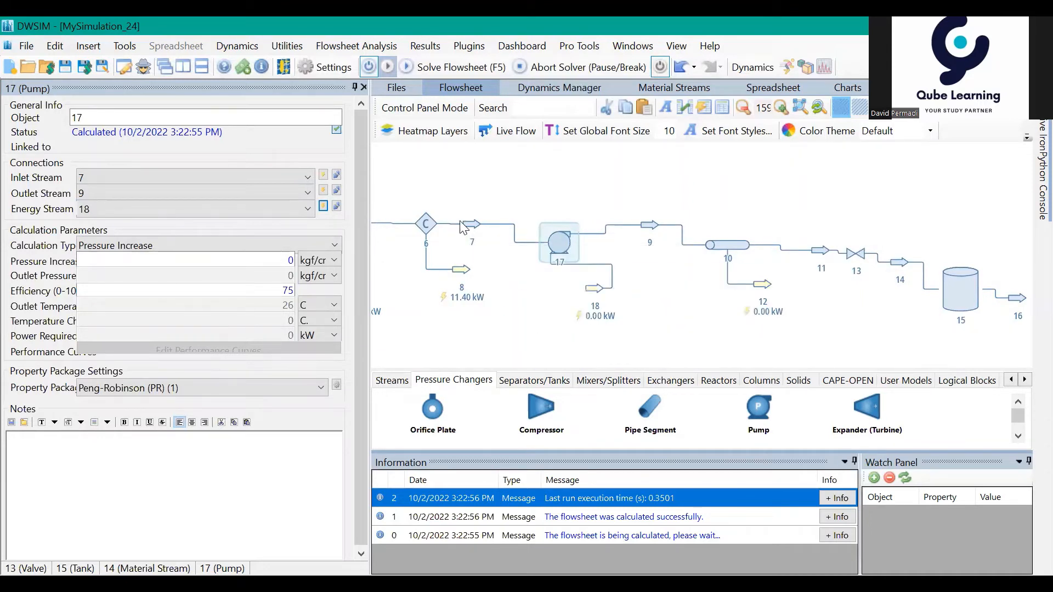
pyautogui.moveTo(468, 224)
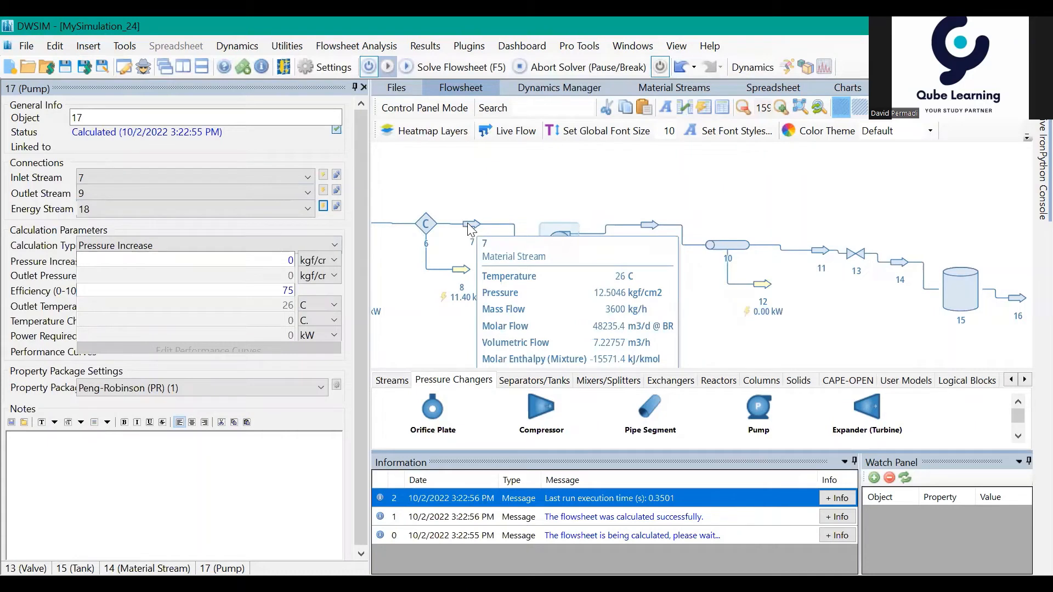
pyautogui.moveTo(654, 229)
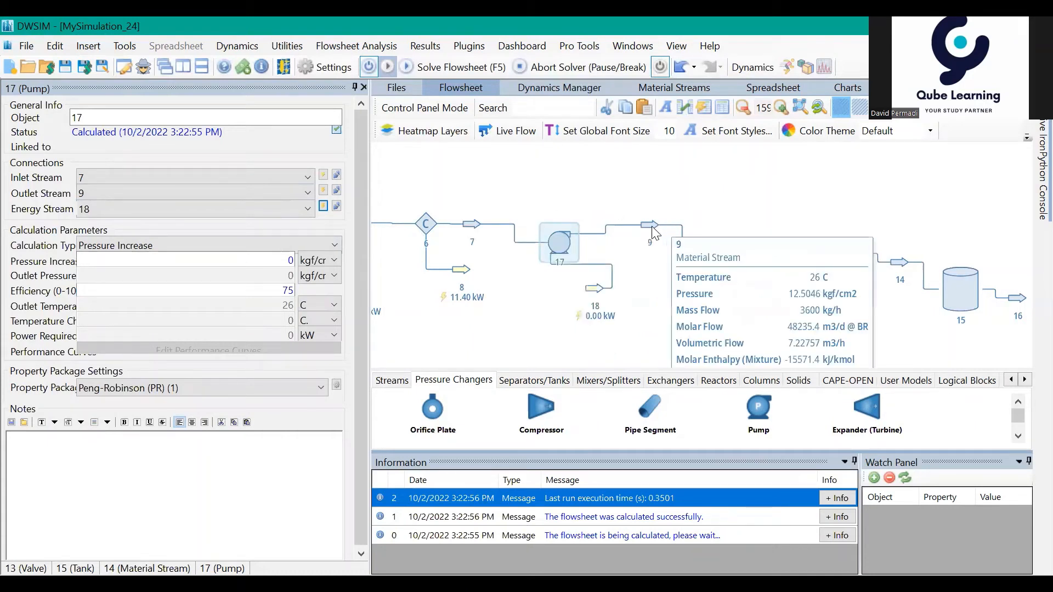
pyautogui.moveTo(853, 328); pyautogui.dragTo(826, 328)
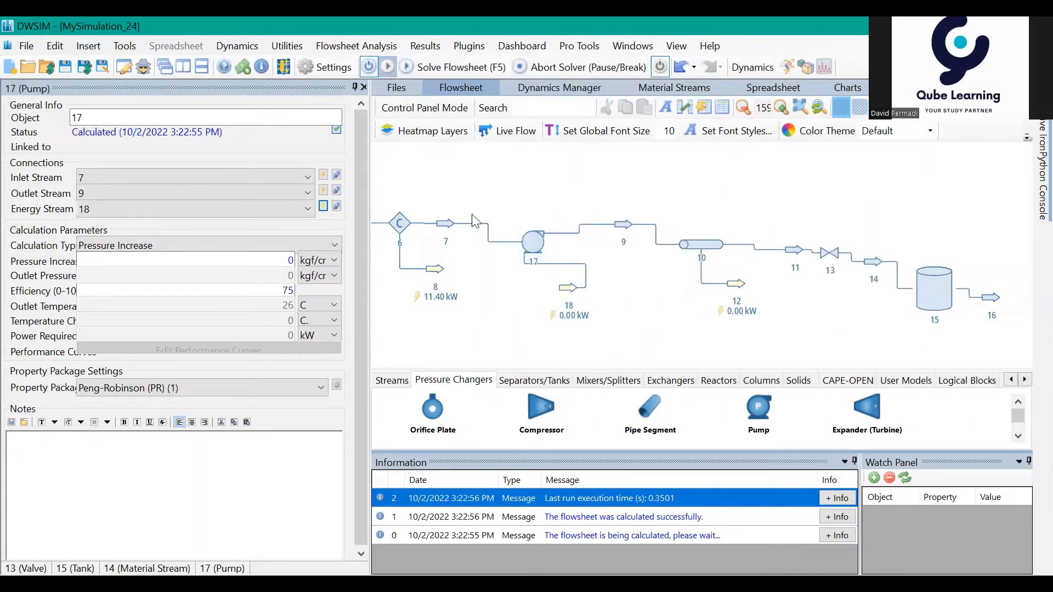
pyautogui.moveTo(913, 349); pyautogui.dragTo(831, 331)
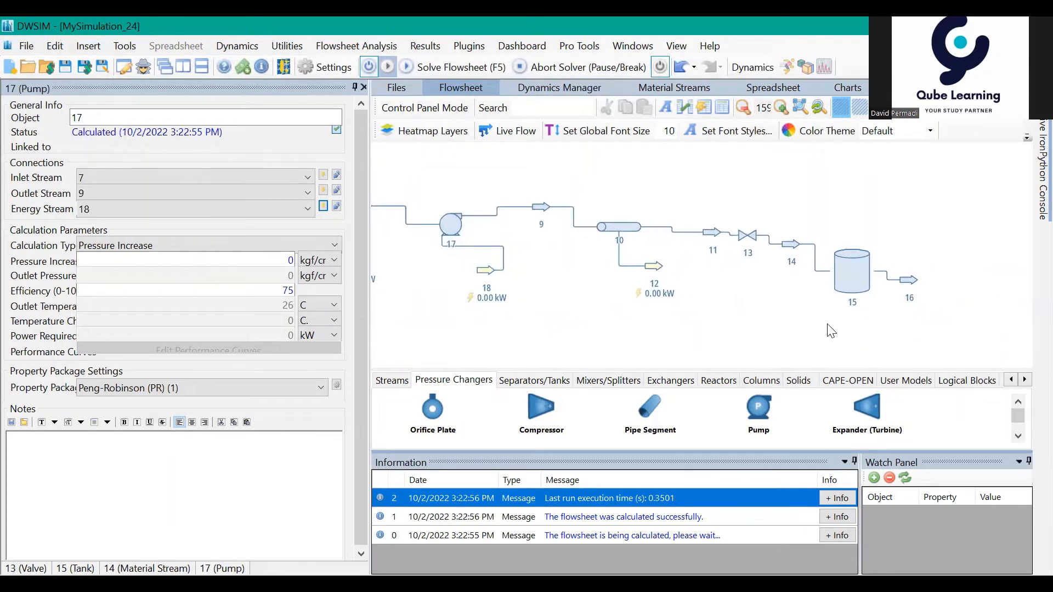
pyautogui.moveTo(793, 247)
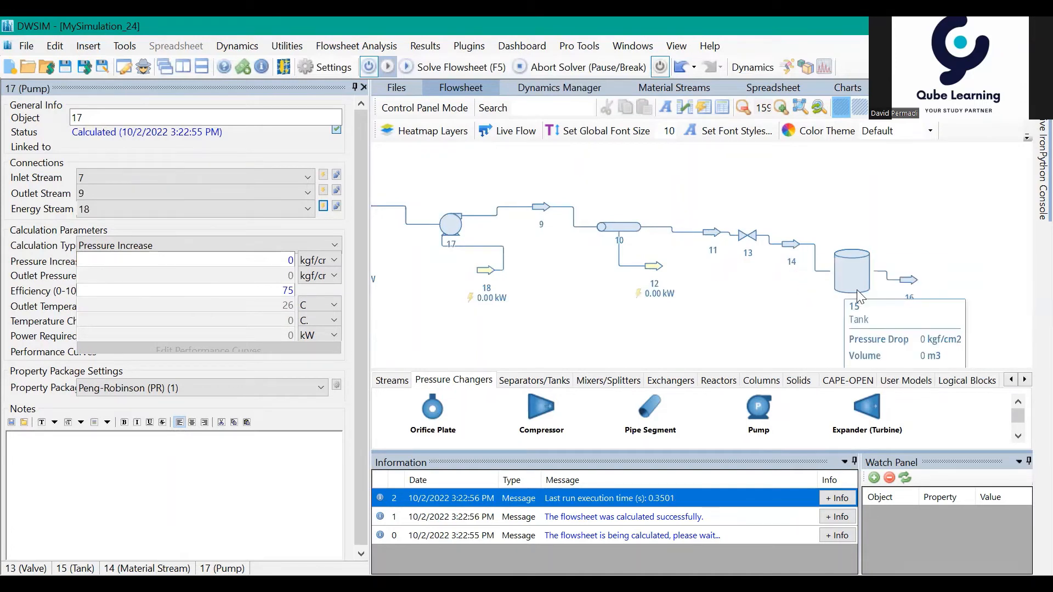
pyautogui.moveTo(859, 275)
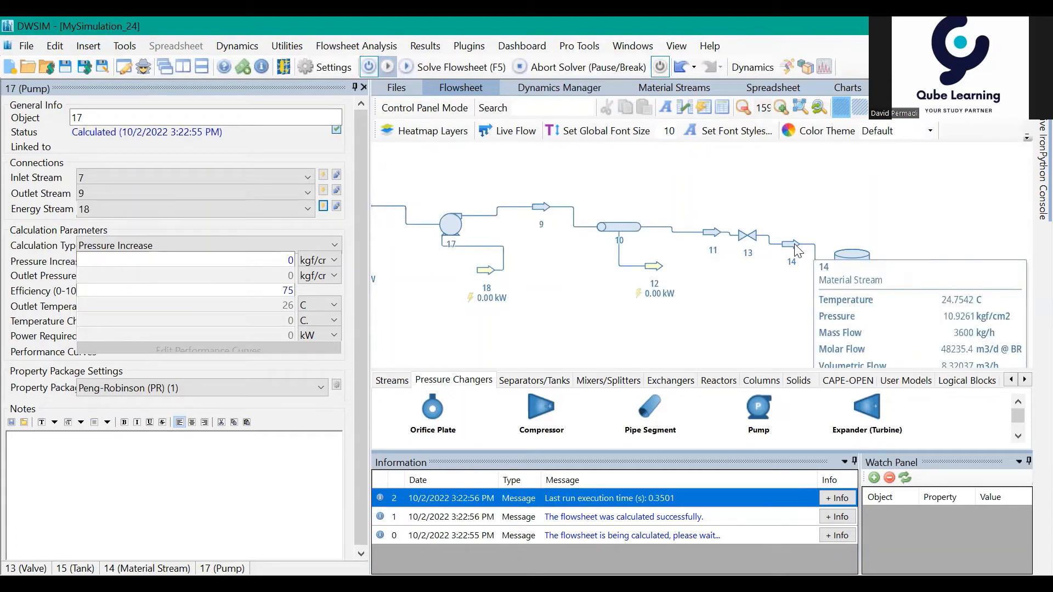
pyautogui.click(460, 225)
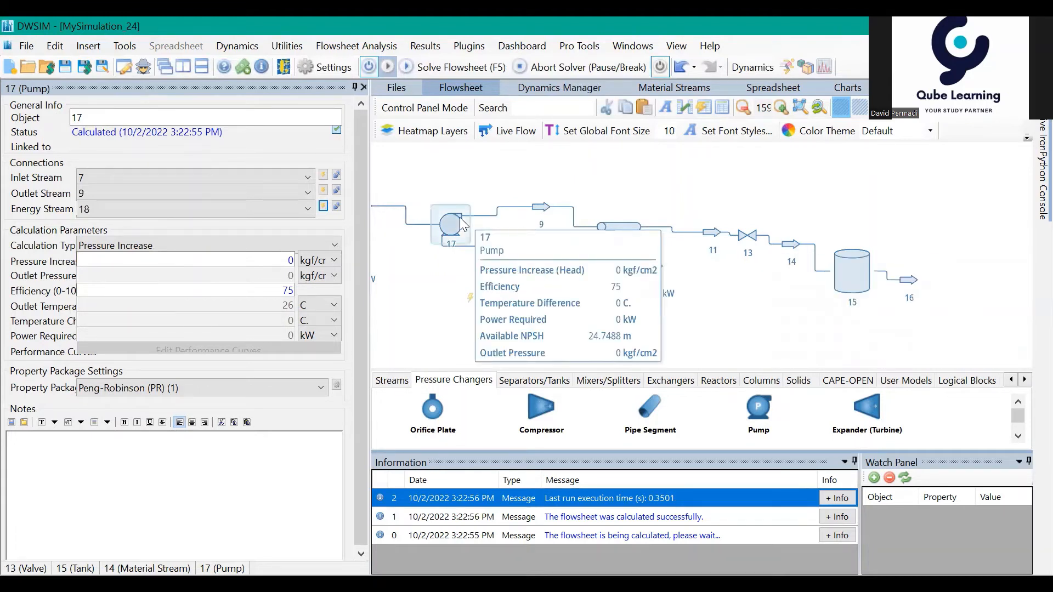
# Step: Switch pump 17's calculation type to Outlet Pressure, set the outlet pressure to 23 kgf/cm2 and check tank inlet stream 14
pyautogui.click(187, 245)
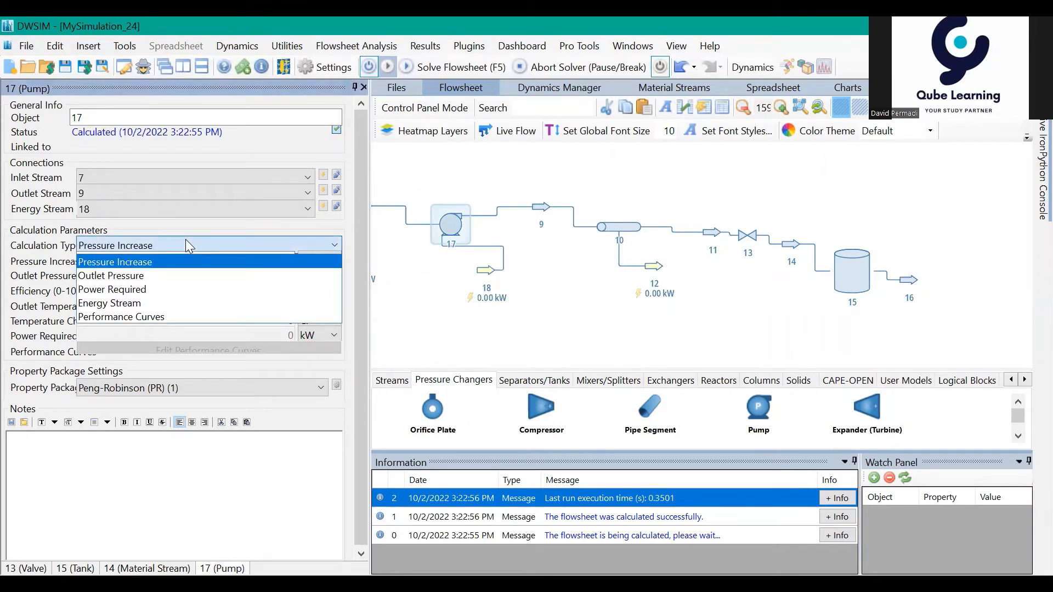
pyautogui.click(186, 275)
pyautogui.moveTo(208, 277)
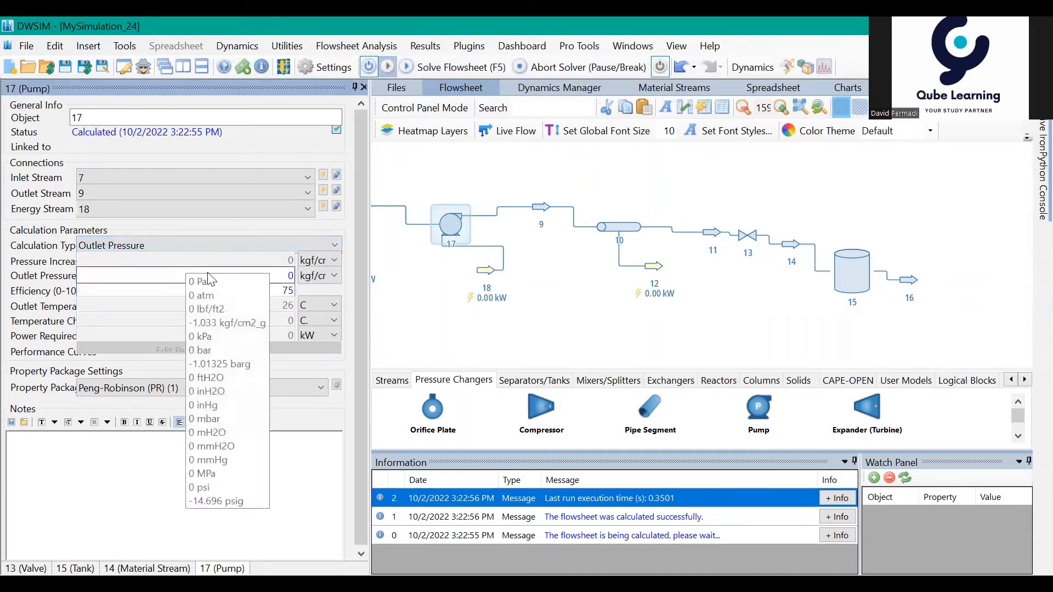
pyautogui.doubleClick(291, 276)
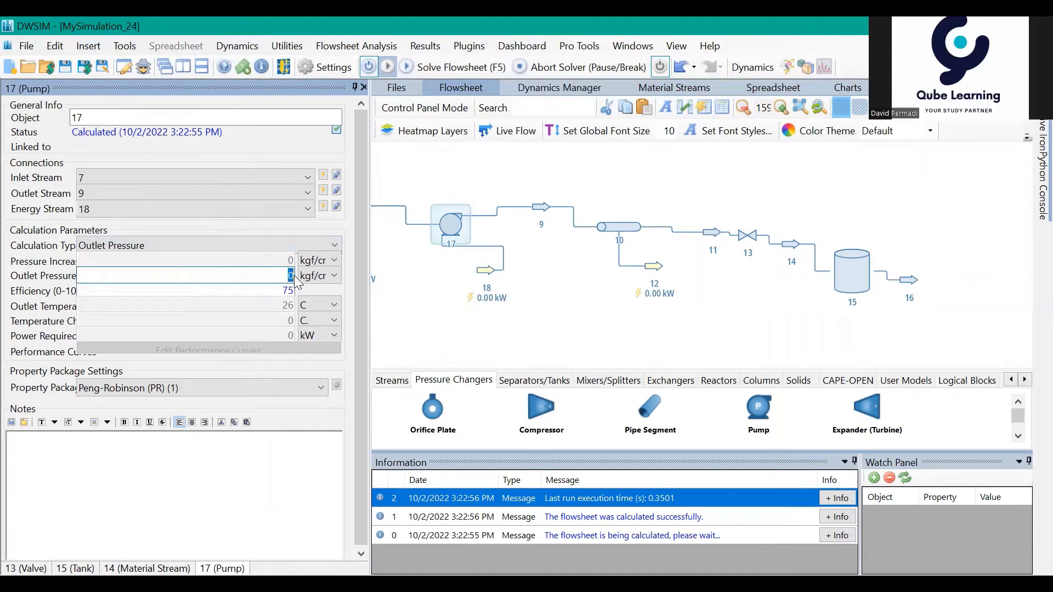
pyautogui.write('23')
pyautogui.press('Return')
pyautogui.moveTo(790, 248)
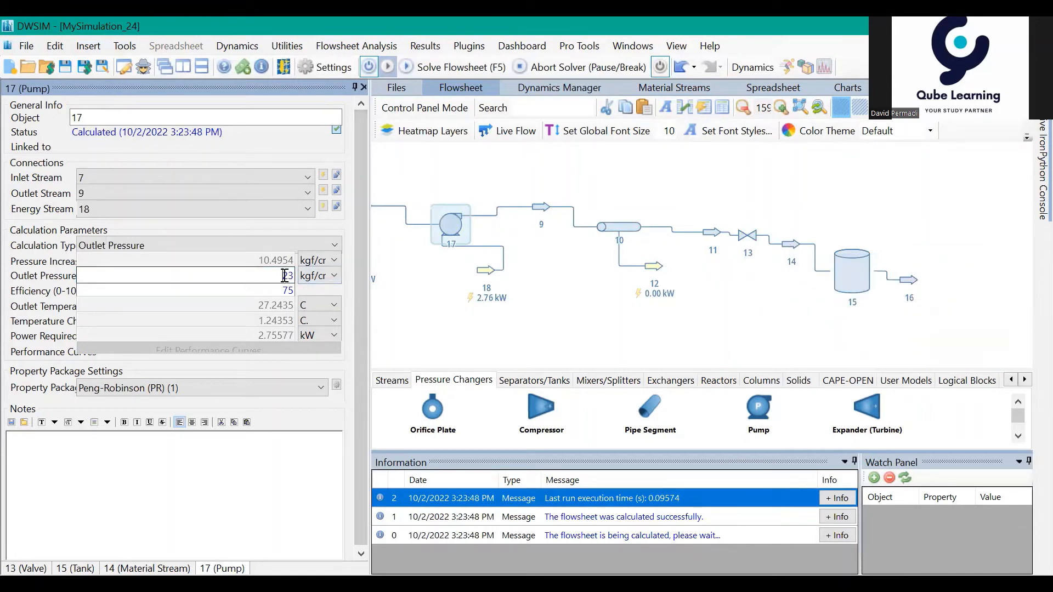
# Step: Set pump 17's outlet pressure to 22 kgf/cm2 and check the conditions of tank inlet stream 14
pyautogui.moveTo(285, 278); pyautogui.dragTo(296, 282)
pyautogui.write('22')
pyautogui.press('Return')
pyautogui.moveTo(786, 247)
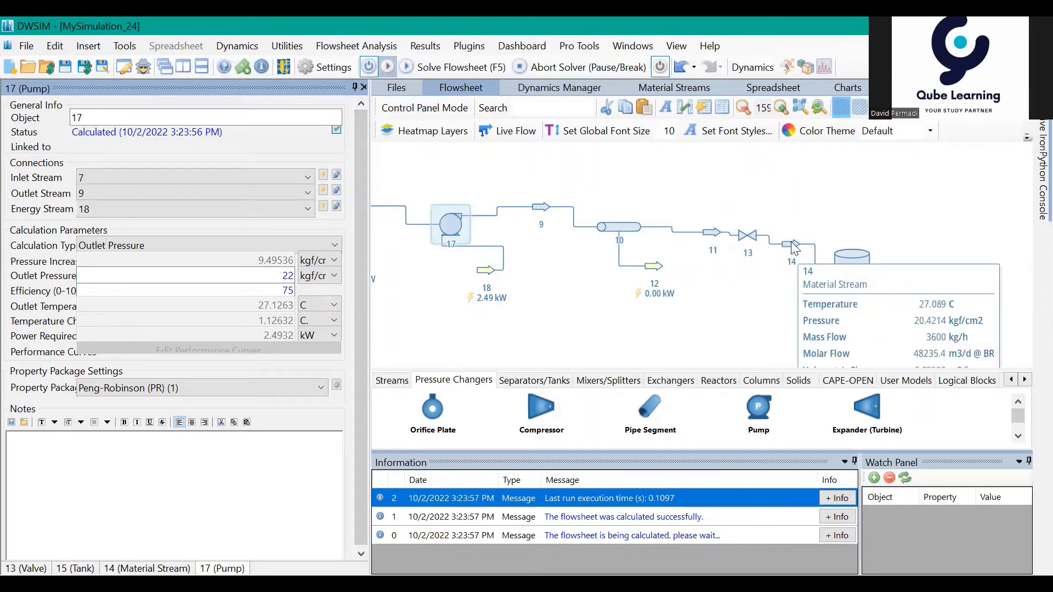
pyautogui.moveTo(763, 300); pyautogui.dragTo(757, 328)
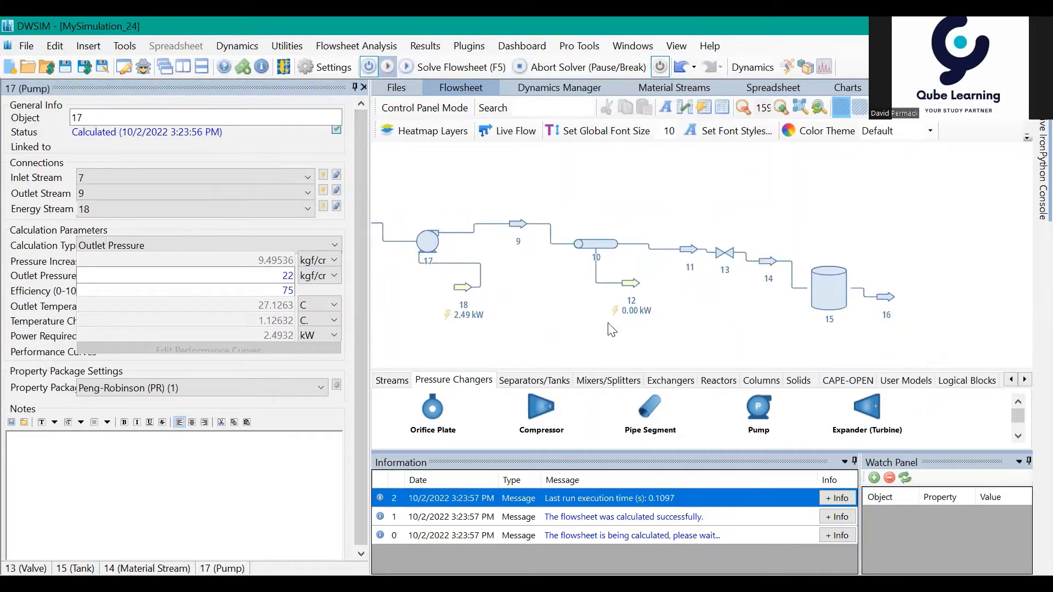
# Step: Set the mass flow of feed stream 1 to 8000 kg/h
pyautogui.moveTo(576, 311)
pyautogui.mouseDown()
pyautogui.moveTo(692, 318)
pyautogui.moveTo(767, 339)
pyautogui.mouseUp()
pyautogui.scroll(1, 692, 318)
pyautogui.click(616, 274)
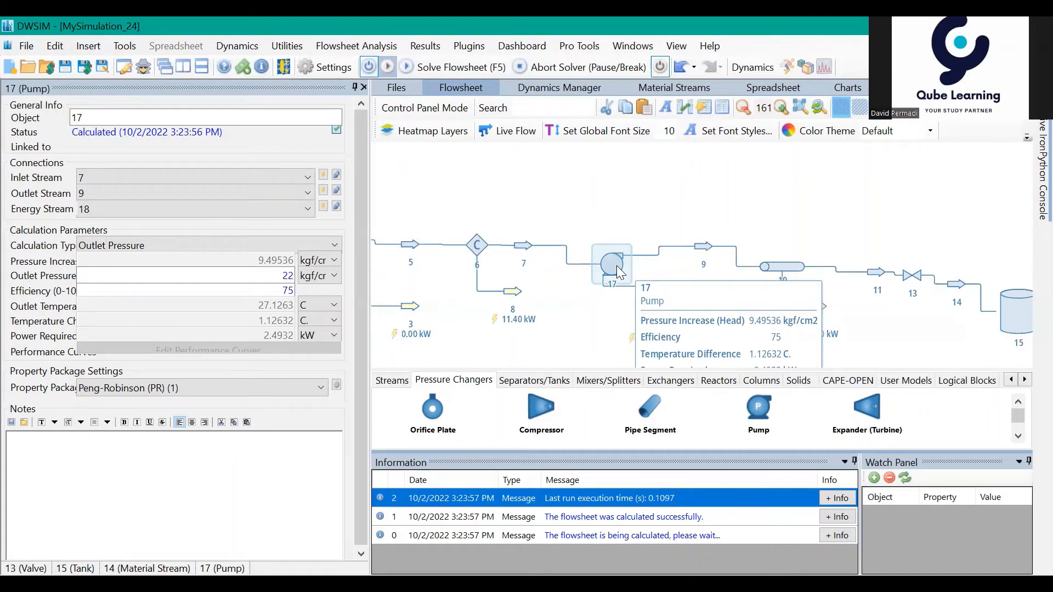
pyautogui.moveTo(581, 173); pyautogui.dragTo(757, 171)
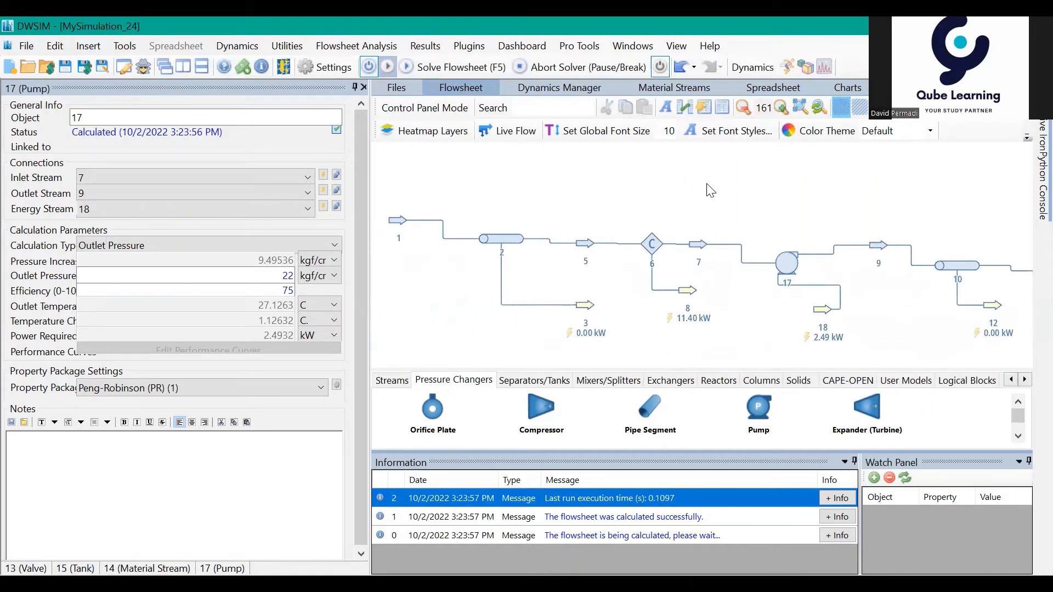
pyautogui.moveTo(663, 193); pyautogui.dragTo(703, 200)
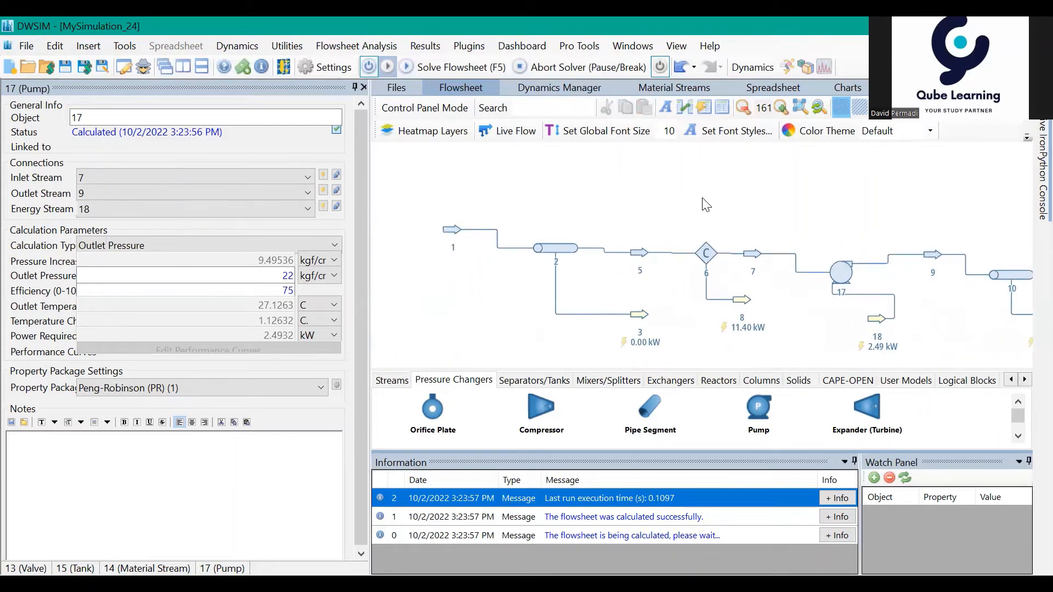
pyautogui.click(453, 232)
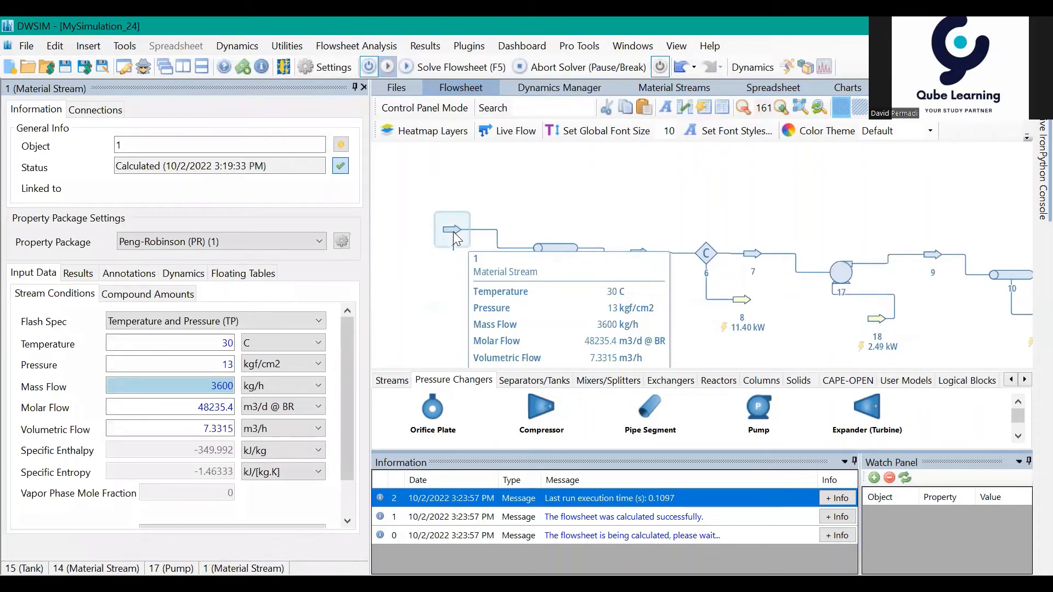
pyautogui.click(208, 385)
pyautogui.moveTo(208, 385); pyautogui.dragTo(234, 385)
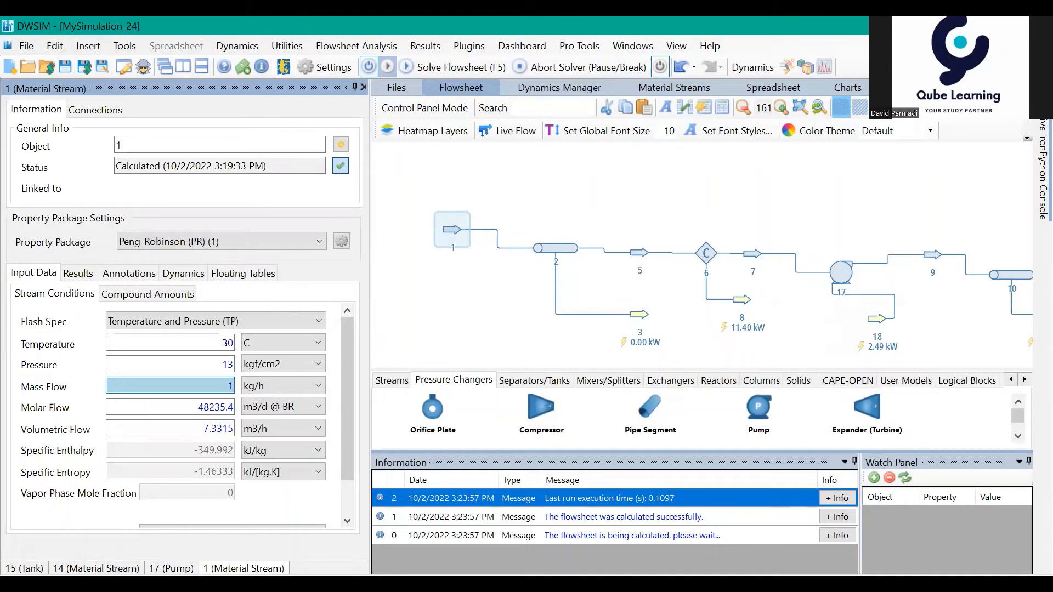
pyautogui.press('BackSpace')
pyautogui.write('8000')
pyautogui.press('Return')
pyautogui.click(474, 307)
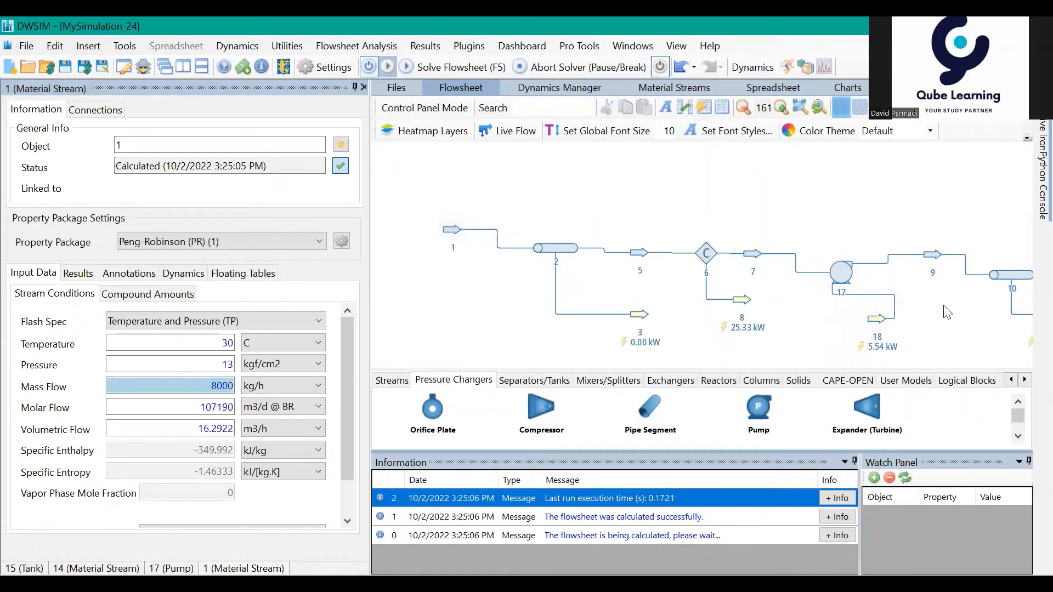
# Step: Set the volume of tank 15 to 15 m3 to get its fluid residence time
pyautogui.moveTo(958, 314); pyautogui.dragTo(707, 253)
pyautogui.moveTo(928, 307); pyautogui.dragTo(739, 336)
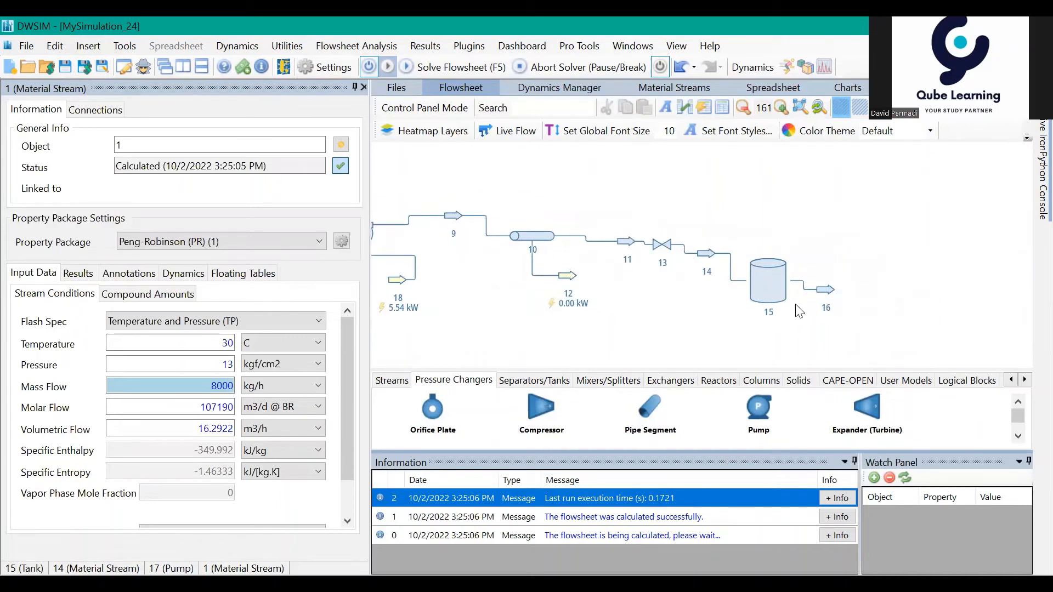
pyautogui.click(757, 290)
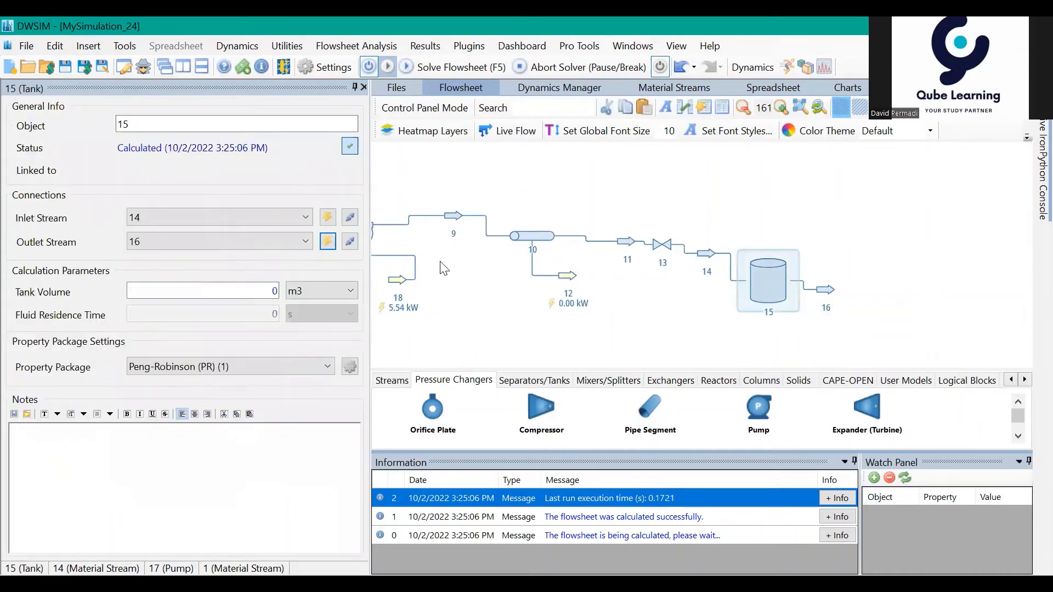
pyautogui.click(267, 291)
pyautogui.moveTo(267, 291); pyautogui.dragTo(275, 291)
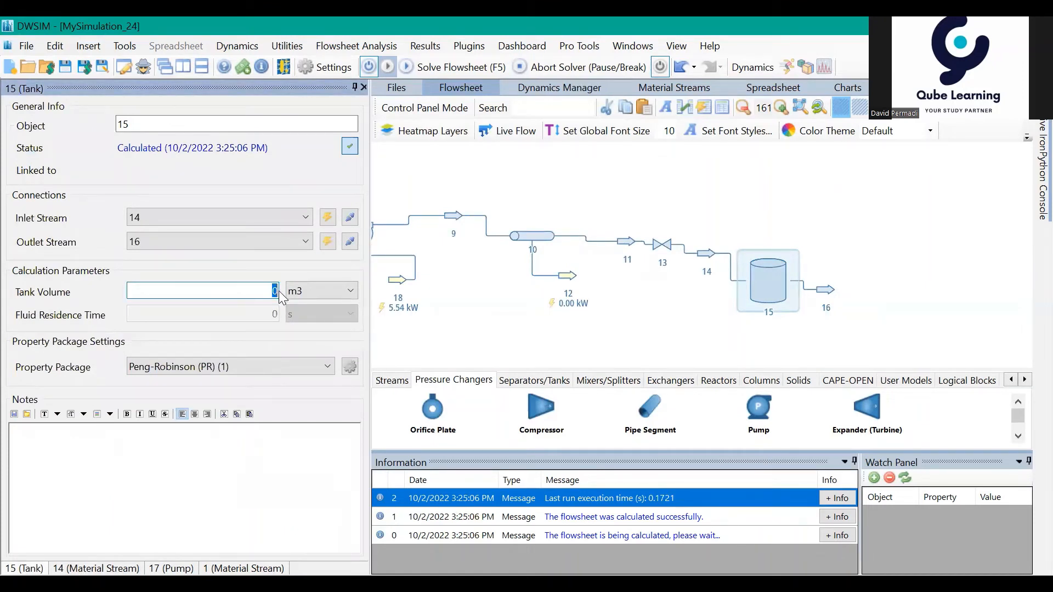
pyautogui.write('15')
pyautogui.press('Return')
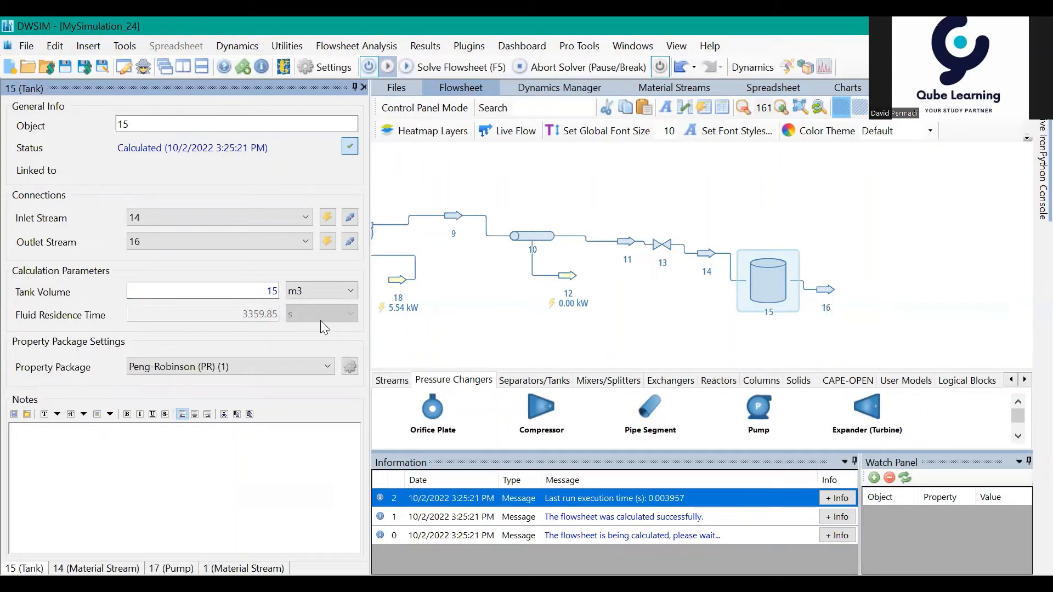
# Step: Try volumes of 20 m3 and 25 m3 for tank 15 and compare the fluid residence time
pyautogui.moveTo(486, 327); pyautogui.dragTo(533, 328)
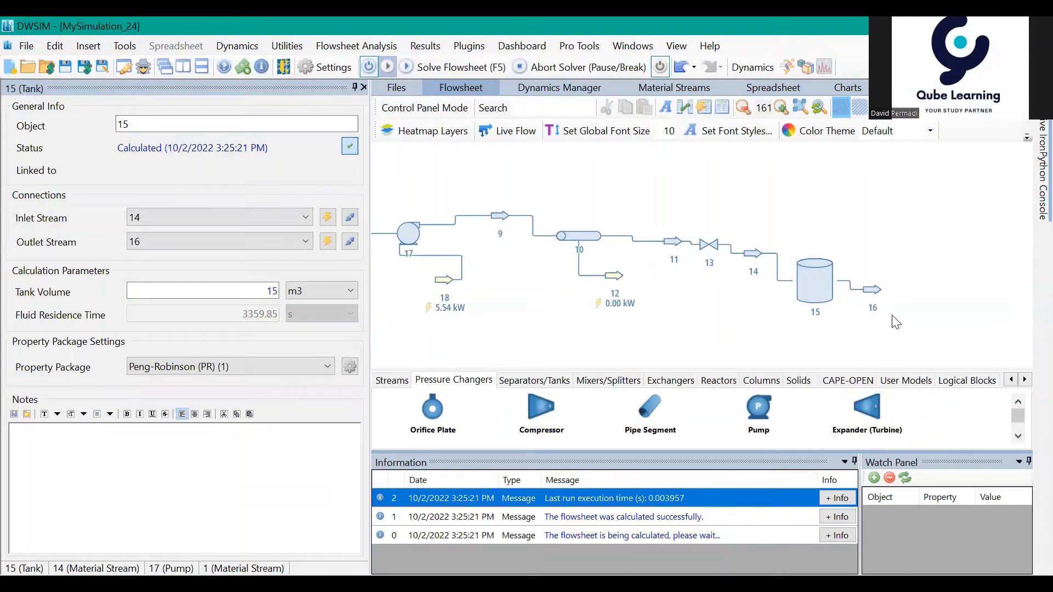
pyautogui.moveTo(800, 291)
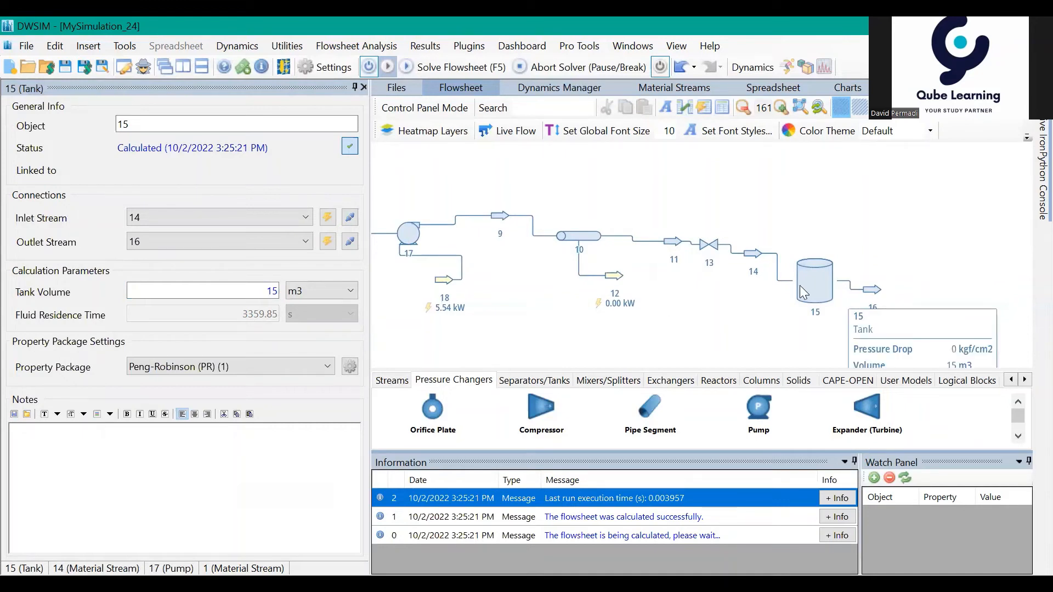
pyautogui.click(799, 285)
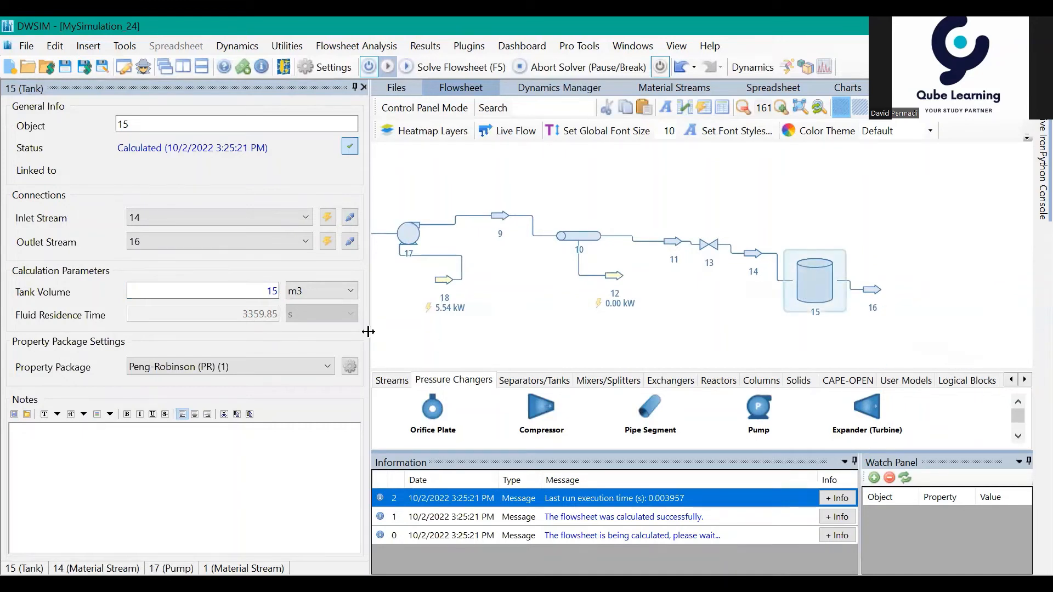
pyautogui.moveTo(266, 291); pyautogui.dragTo(284, 294)
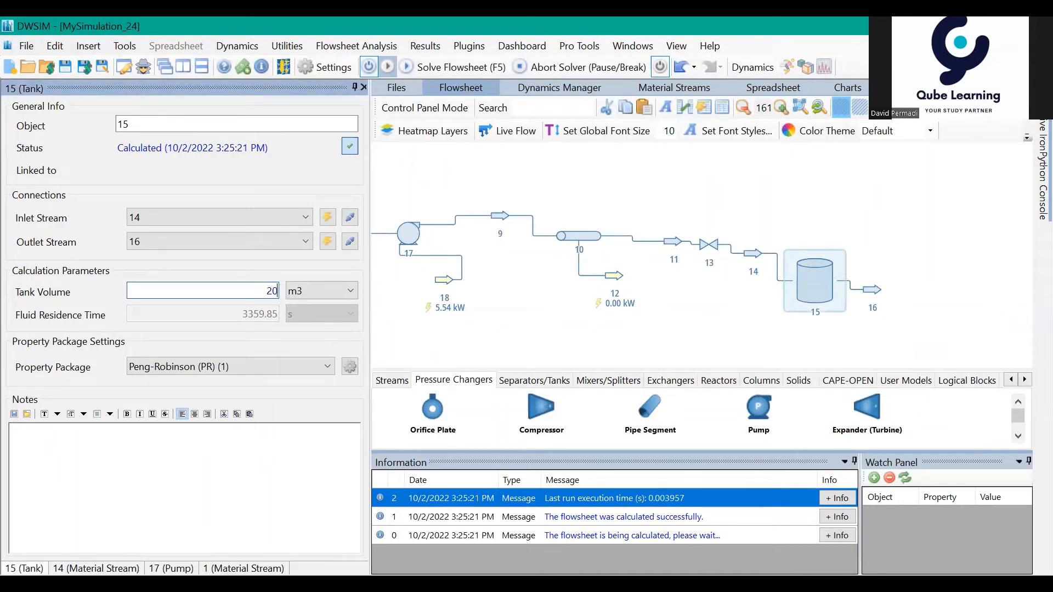
pyautogui.press('Return')
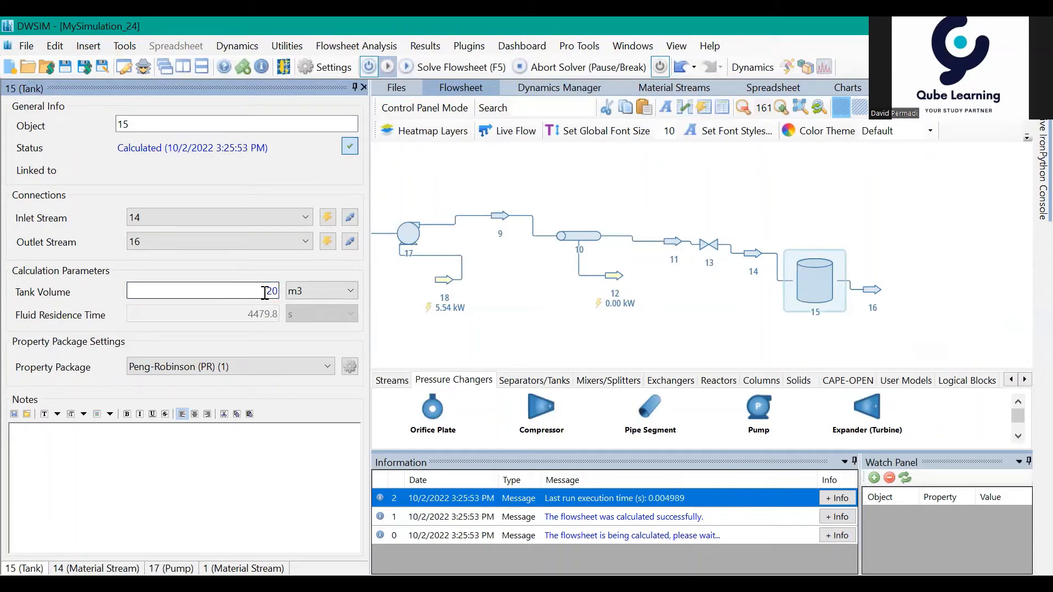
pyautogui.moveTo(266, 291); pyautogui.dragTo(279, 294)
pyautogui.write('25')
pyautogui.press('Return')
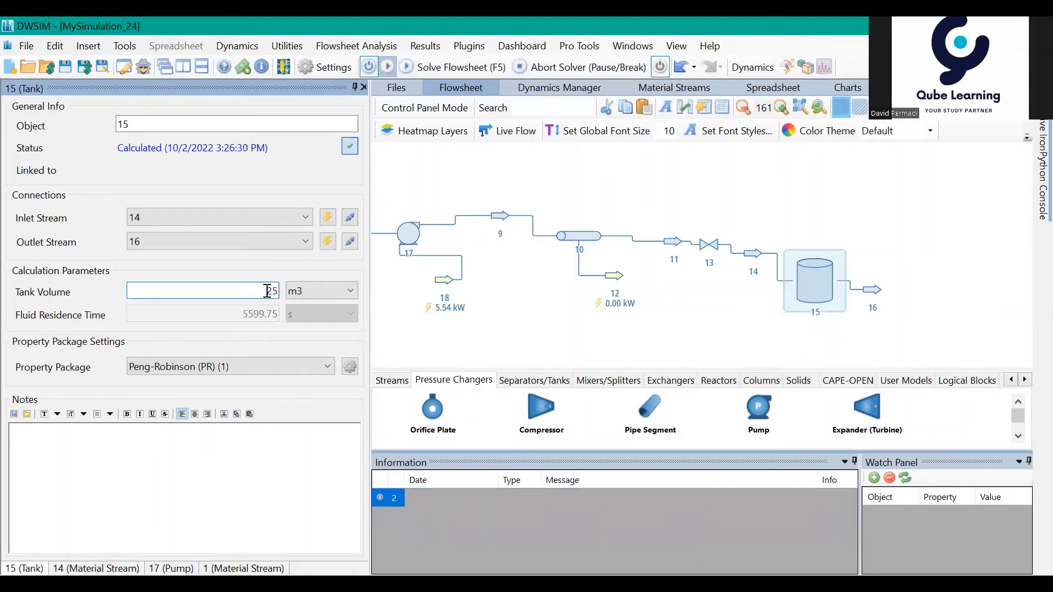
# Step: Try a volume of 35 m3 and then 30 m3 for tank 15, comparing the fluid residence time
pyautogui.doubleClick(269, 291)
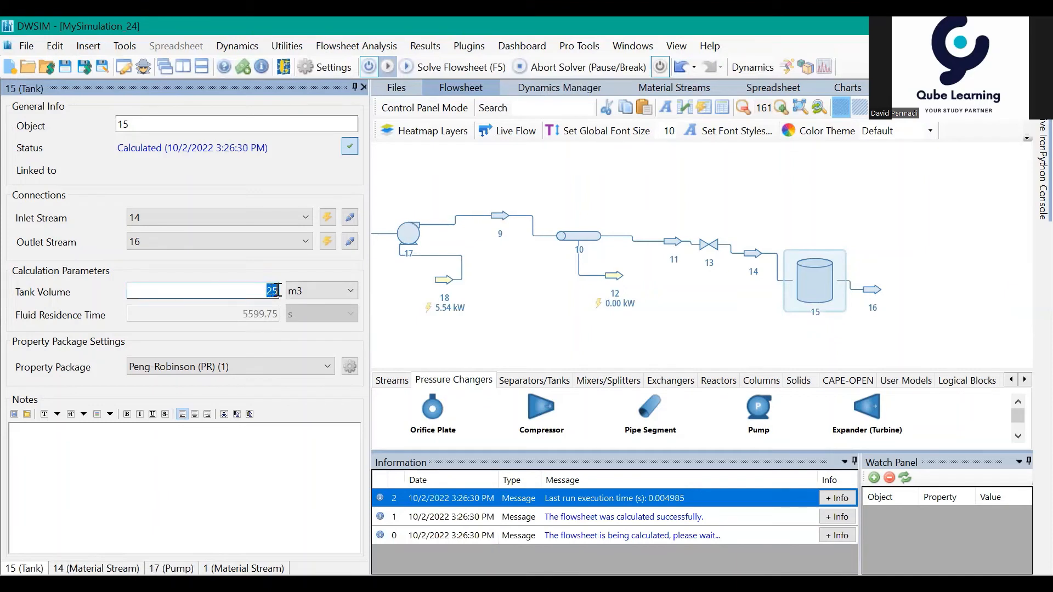
pyautogui.write('35')
pyautogui.press('Return')
pyautogui.write('30')
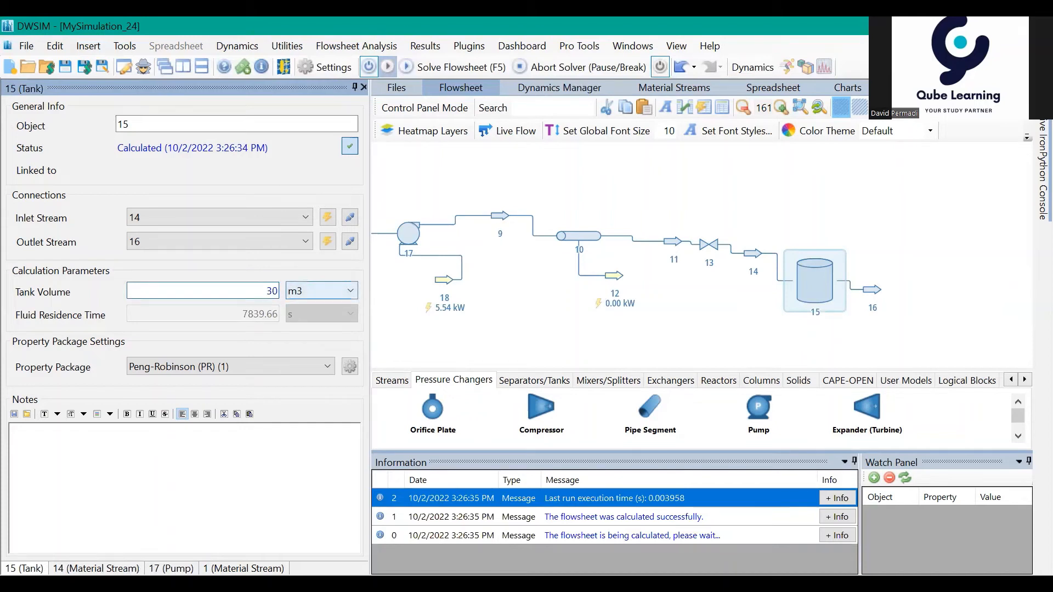
pyautogui.press('Return')
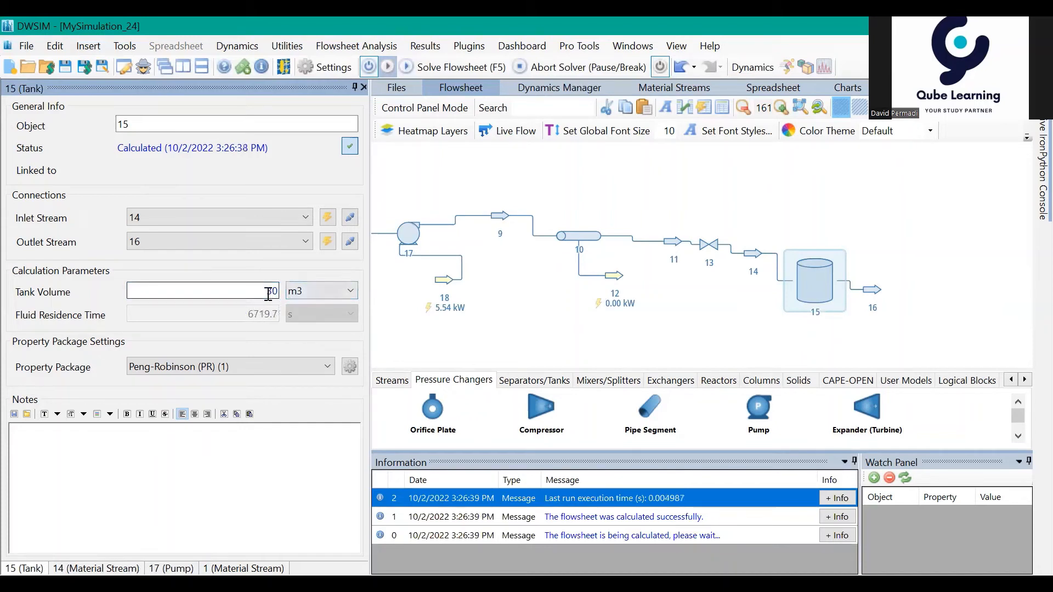
# Step: Refine tank 15's volume, trying 32 m3 and settling on 33 m3
pyautogui.doubleClick(273, 292)
pyautogui.write('32')
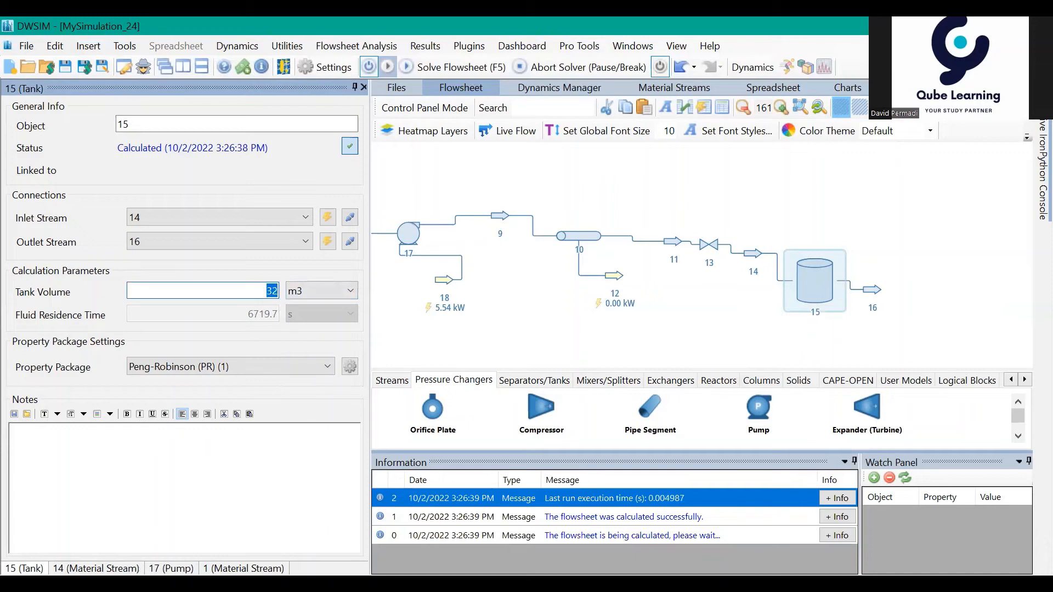
pyautogui.press('Return')
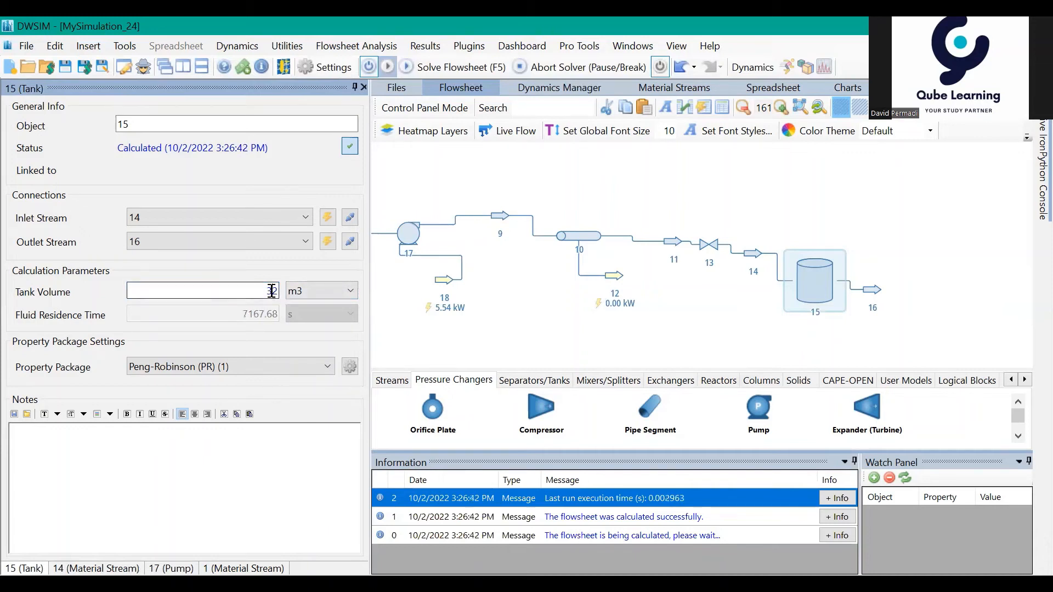
pyautogui.doubleClick(272, 291)
pyautogui.write('33')
pyautogui.press('Return')
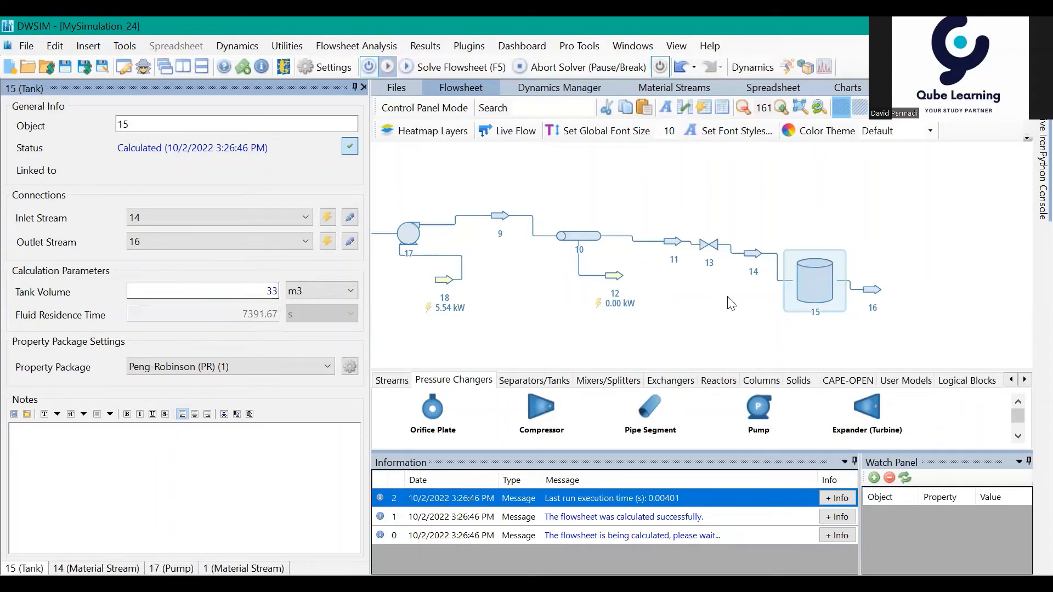
# Step: Look over the complete flowsheet from feed stream 1 through the cooler, pump, pipe and valve to tank outlet stream 16
pyautogui.moveTo(735, 305); pyautogui.dragTo(915, 319)
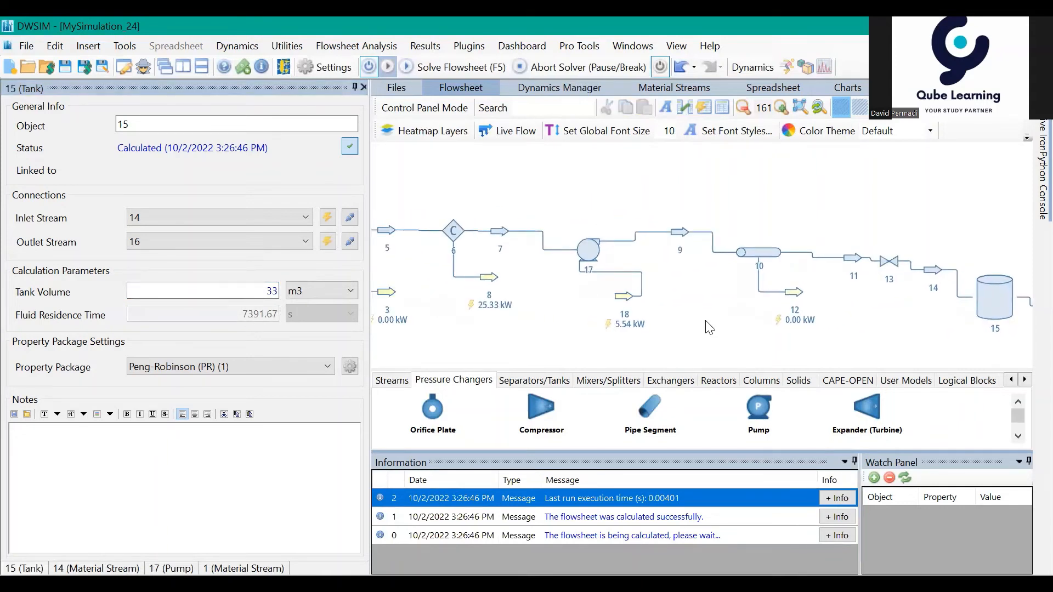
pyautogui.moveTo(705, 319); pyautogui.dragTo(572, 309)
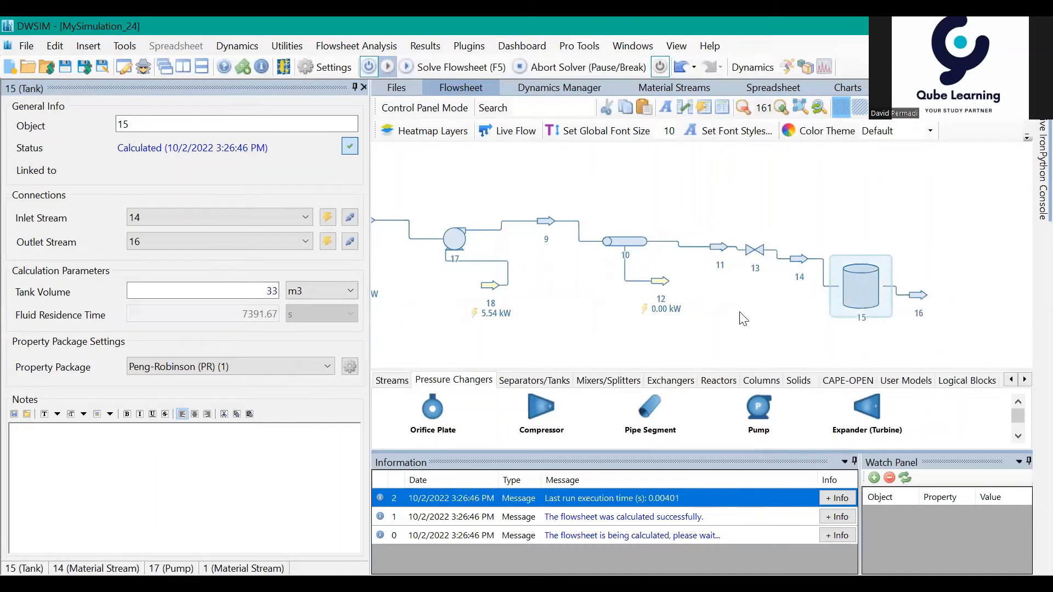
pyautogui.moveTo(725, 308); pyautogui.dragTo(728, 311)
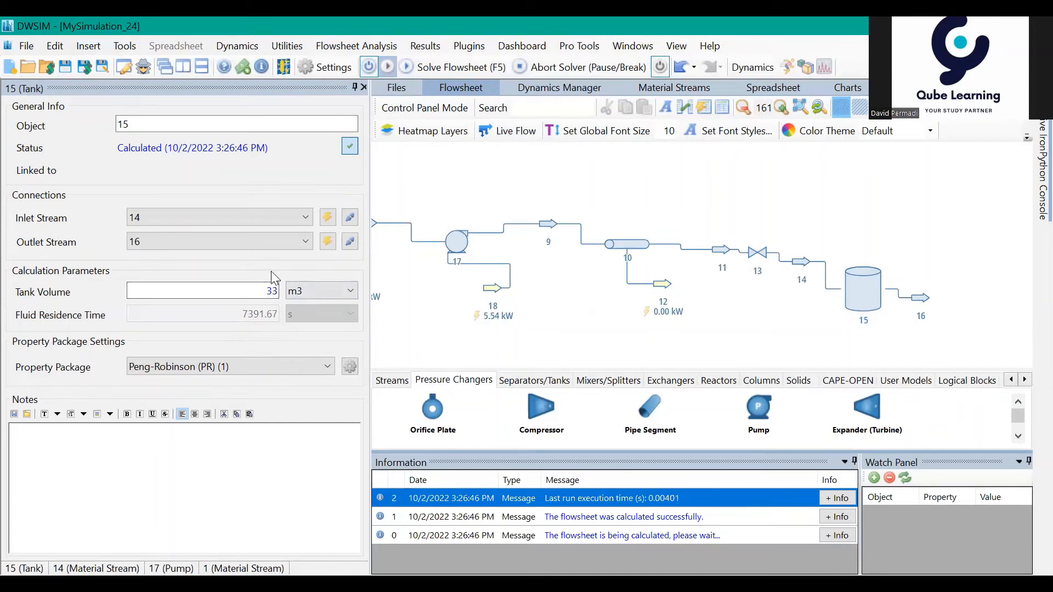
pyautogui.moveTo(559, 305); pyautogui.dragTo(644, 307)
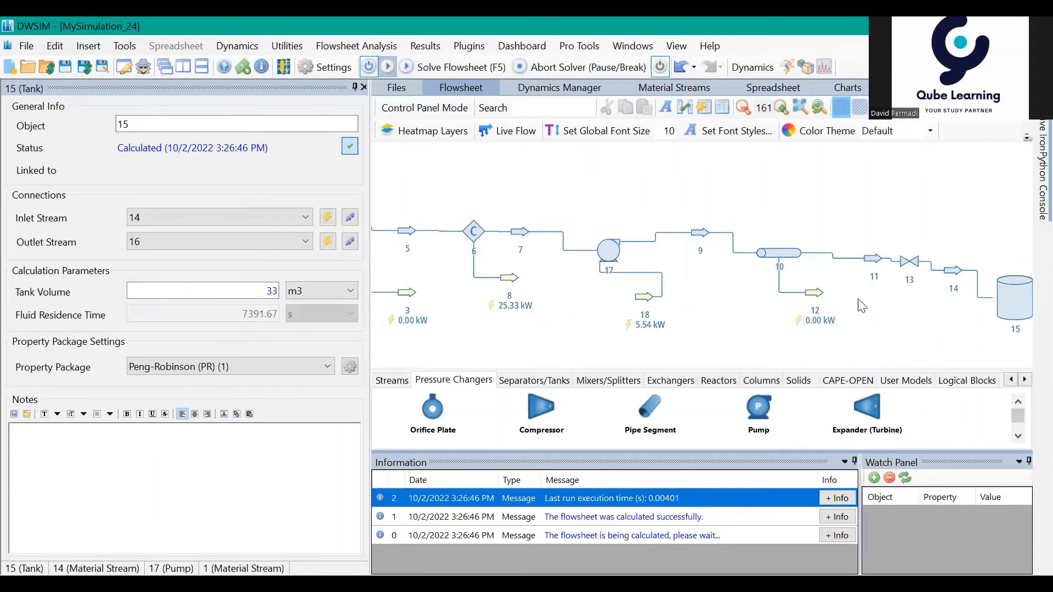
pyautogui.moveTo(1006, 305)
pyautogui.moveTo(942, 305); pyautogui.dragTo(880, 322)
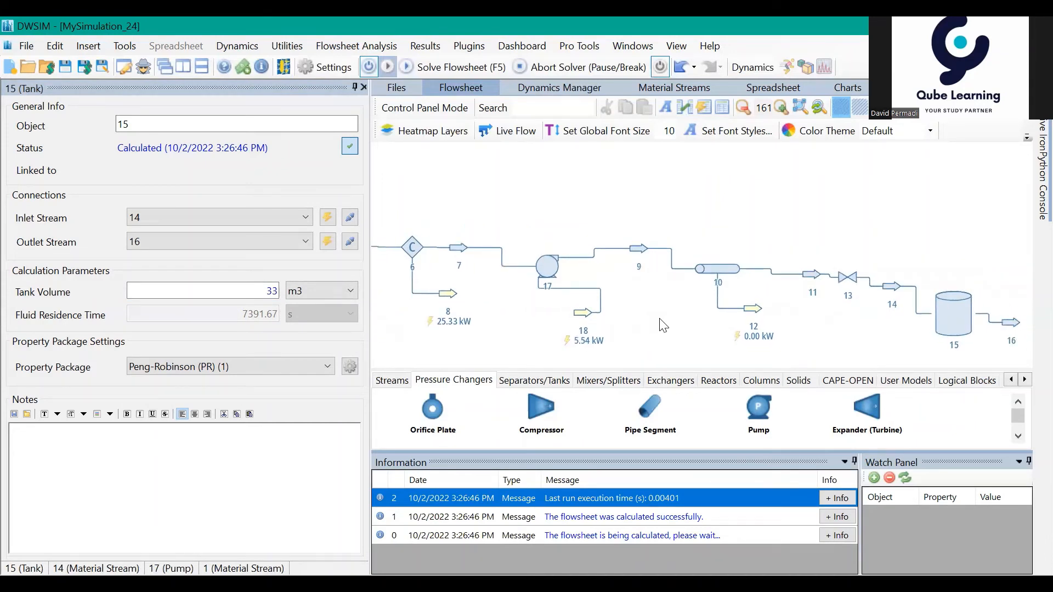
pyautogui.scroll(-3, 663, 326)
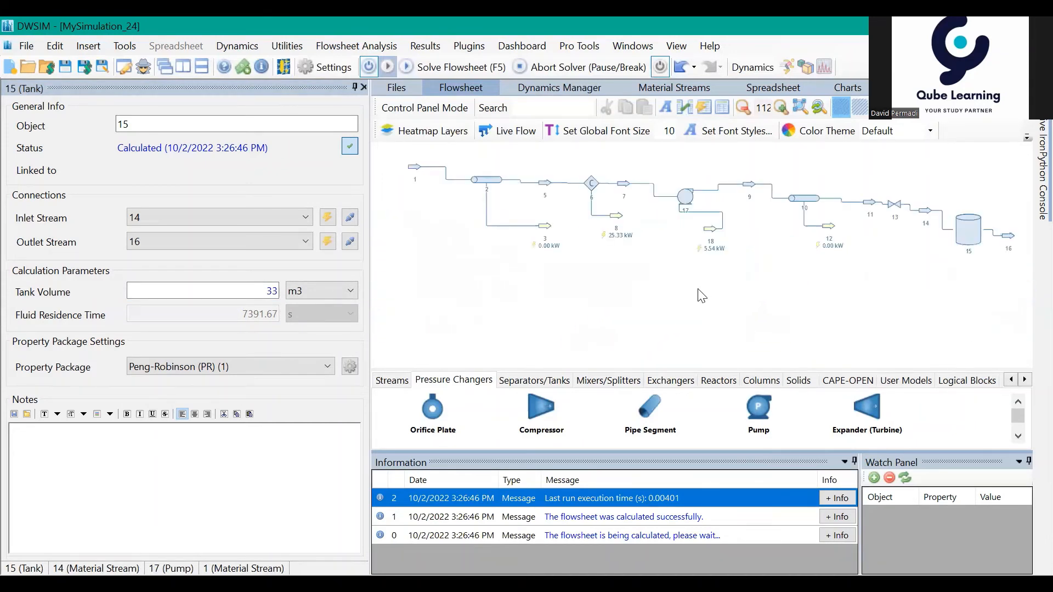
pyautogui.moveTo(698, 295); pyautogui.dragTo(609, 338)
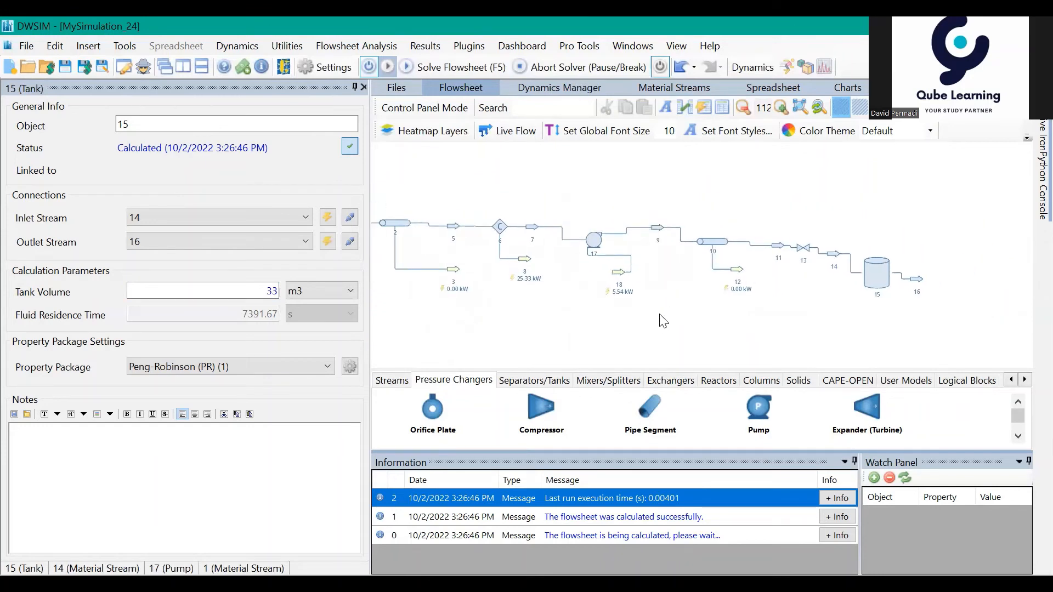
# Step: Review the stream conditions of feed stream 1 and the volume and residence time of tank 15
pyautogui.moveTo(665, 313); pyautogui.dragTo(786, 302)
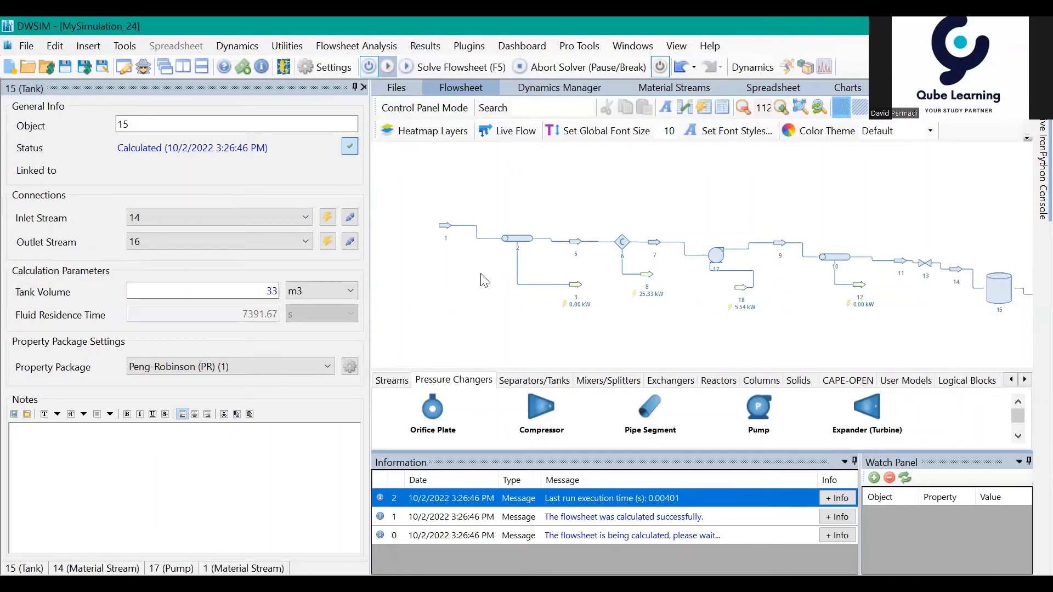
pyautogui.click(446, 226)
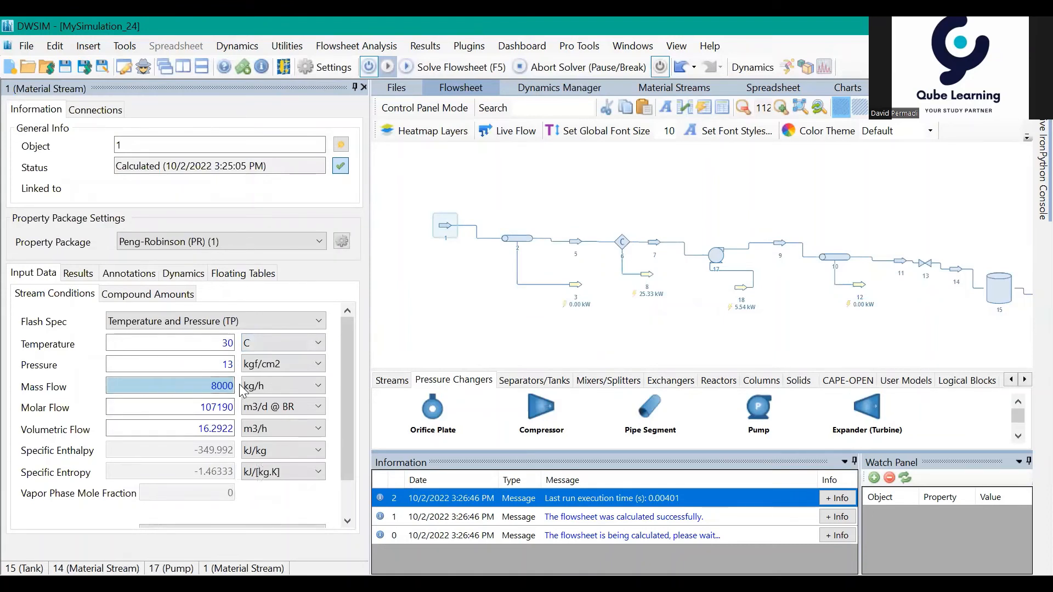
pyautogui.moveTo(952, 310); pyautogui.dragTo(917, 314)
pyautogui.click(960, 296)
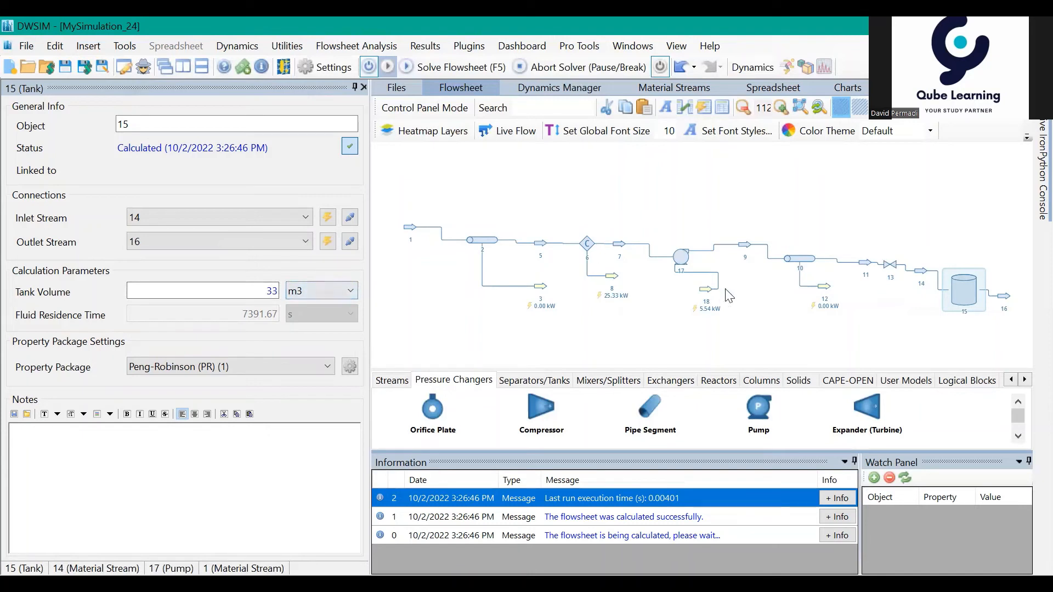
# Step: Look over the line from cooler 6 to tank 15 and check the calculated results of pump 17
pyautogui.moveTo(925, 331); pyautogui.dragTo(926, 345)
pyautogui.moveTo(644, 247); pyautogui.dragTo(611, 244)
pyautogui.moveTo(685, 220); pyautogui.dragTo(647, 200)
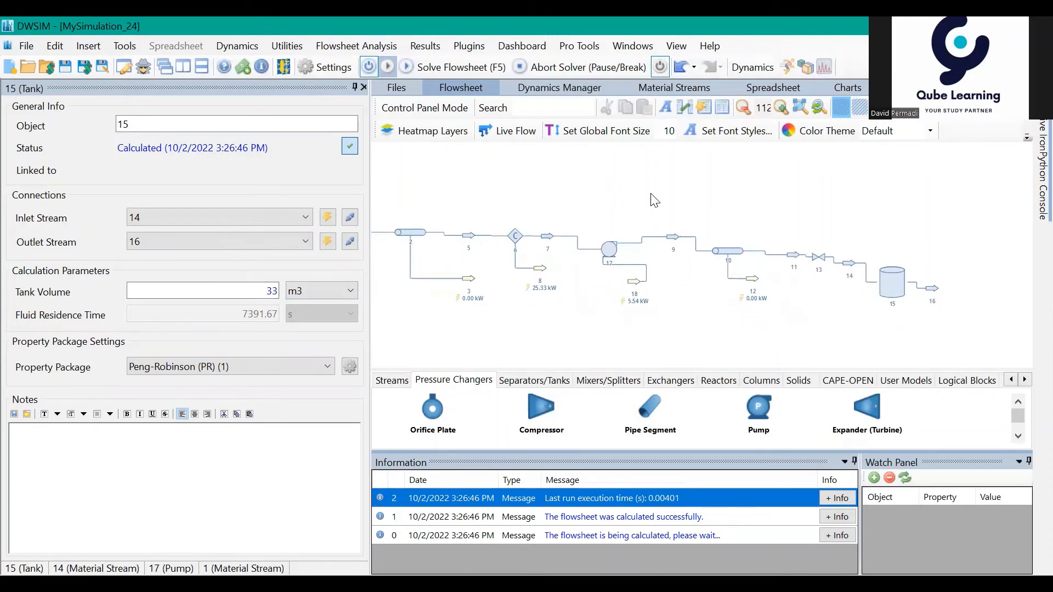
pyautogui.moveTo(636, 190); pyautogui.dragTo(674, 198)
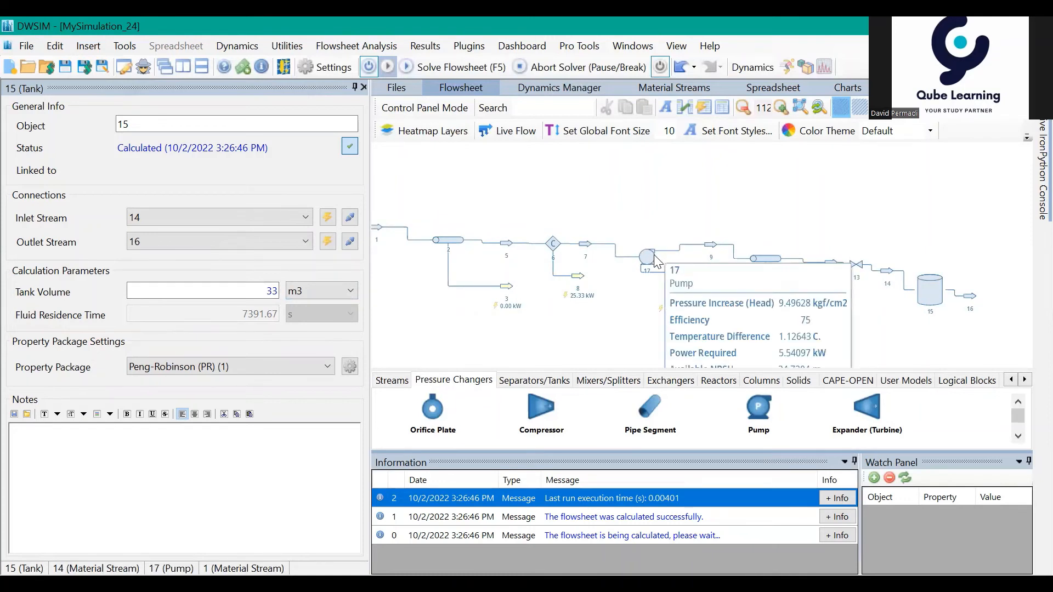
pyautogui.moveTo(642, 199); pyautogui.dragTo(646, 206)
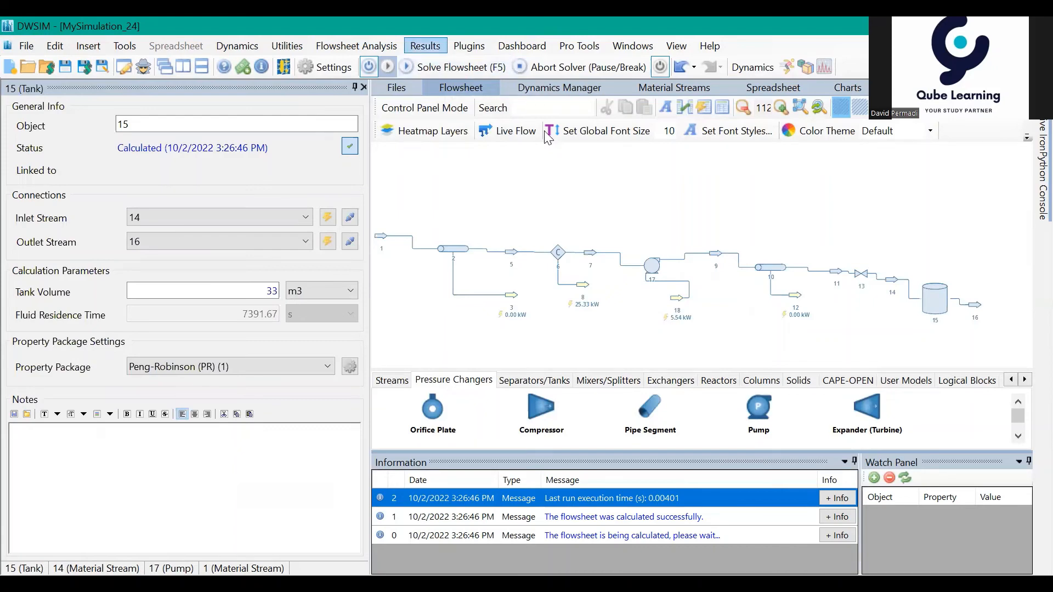
# Step: Create a simulation report containing only the pumps, view pump 17's properties in it, and close the report
pyautogui.click(425, 46)
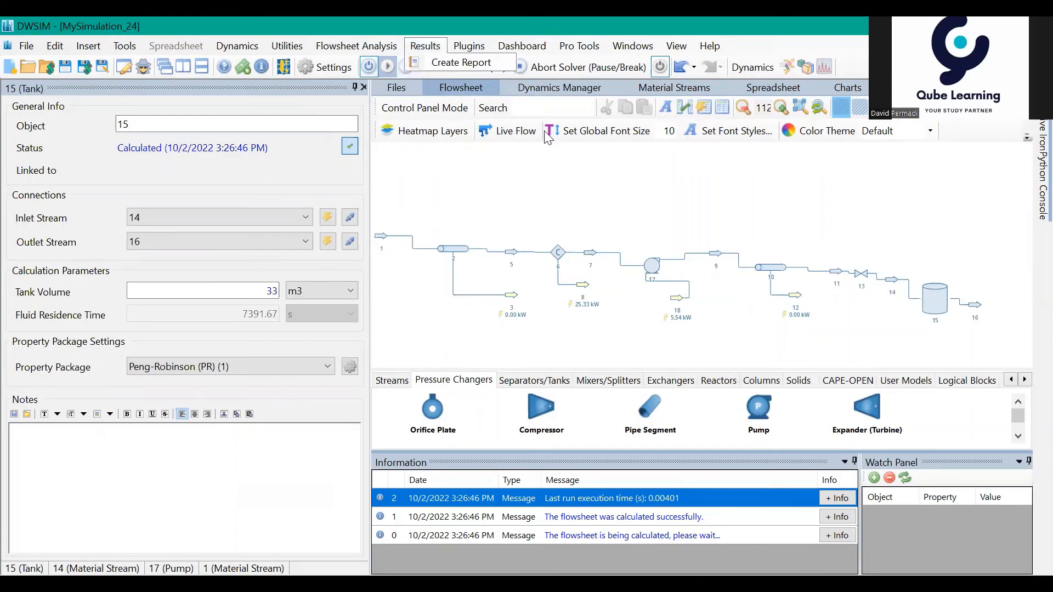
pyautogui.click(433, 61)
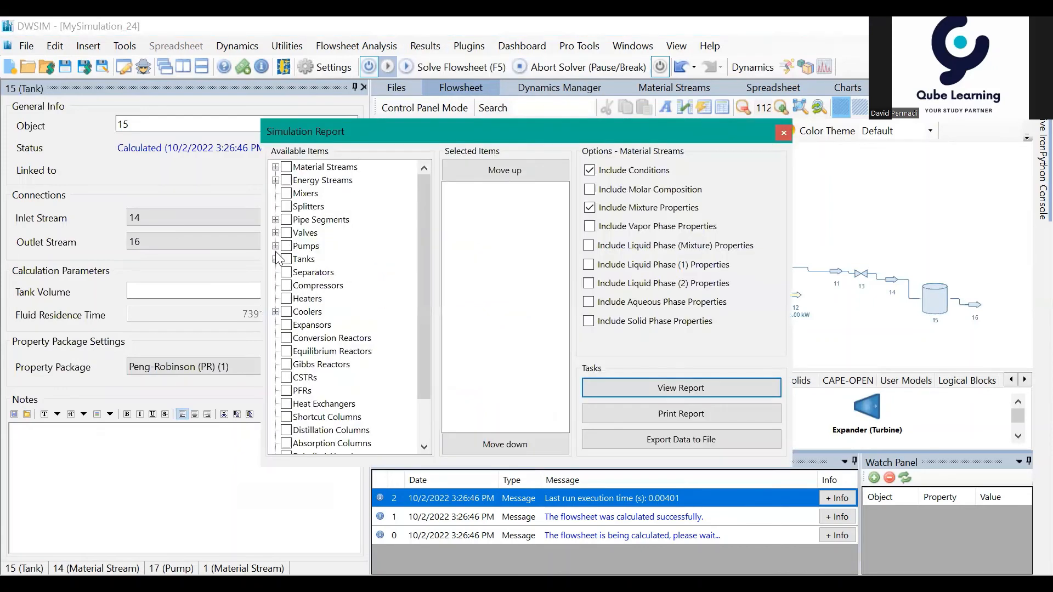
pyautogui.click(286, 245)
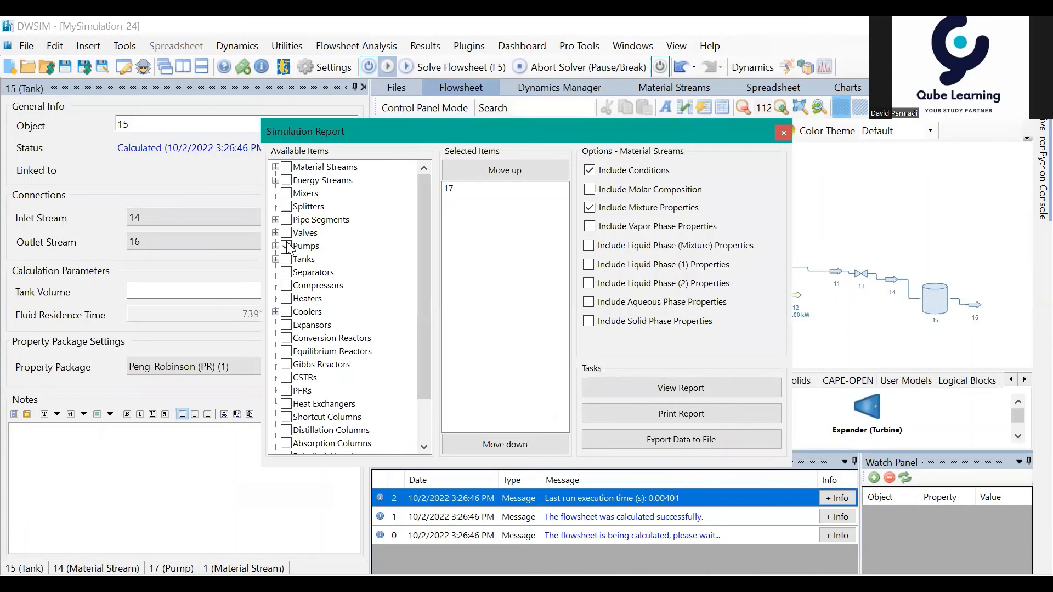
pyautogui.click(652, 388)
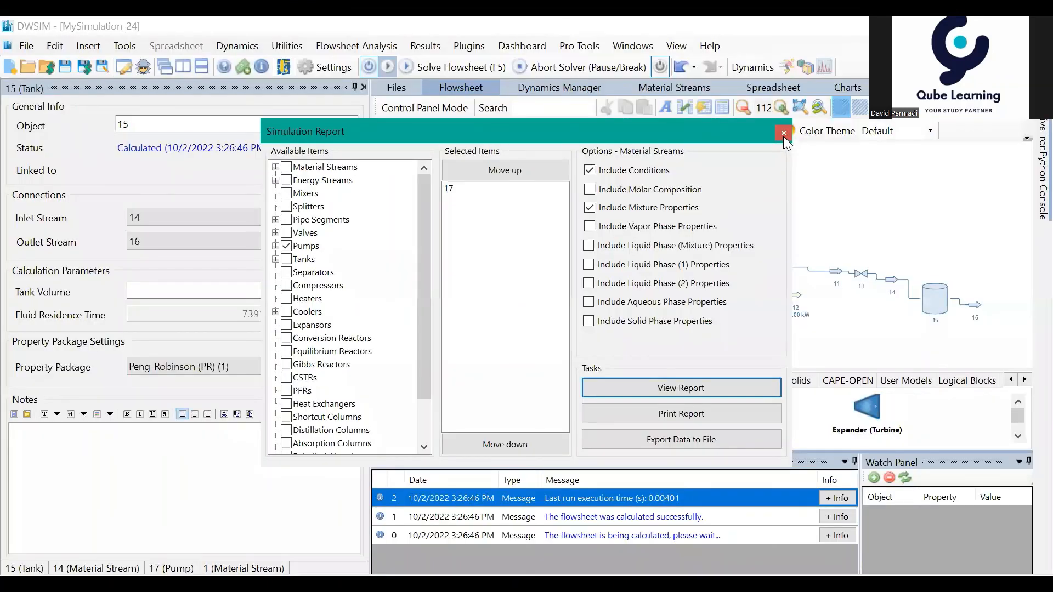
pyautogui.click(783, 136)
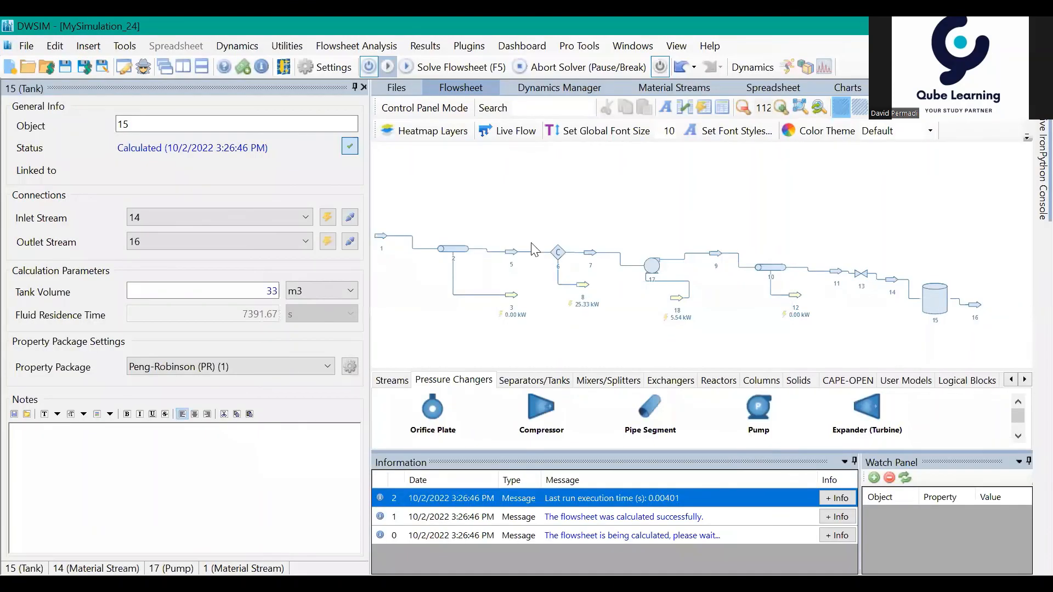
# Step: Open pipe segment 2 and review its calculation parameters and its pressure, temperature and heat load results
pyautogui.moveTo(603, 336)
pyautogui.mouseDown()
pyautogui.moveTo(740, 341)
pyautogui.moveTo(607, 346)
pyautogui.moveTo(590, 333)
pyautogui.mouseUp()
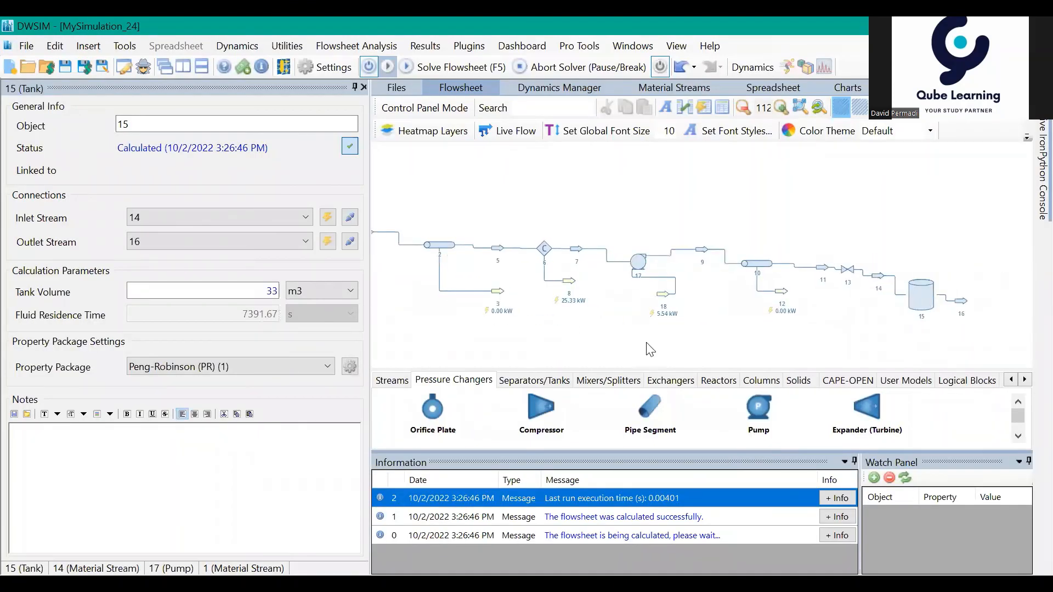
pyautogui.moveTo(668, 349); pyautogui.dragTo(748, 357)
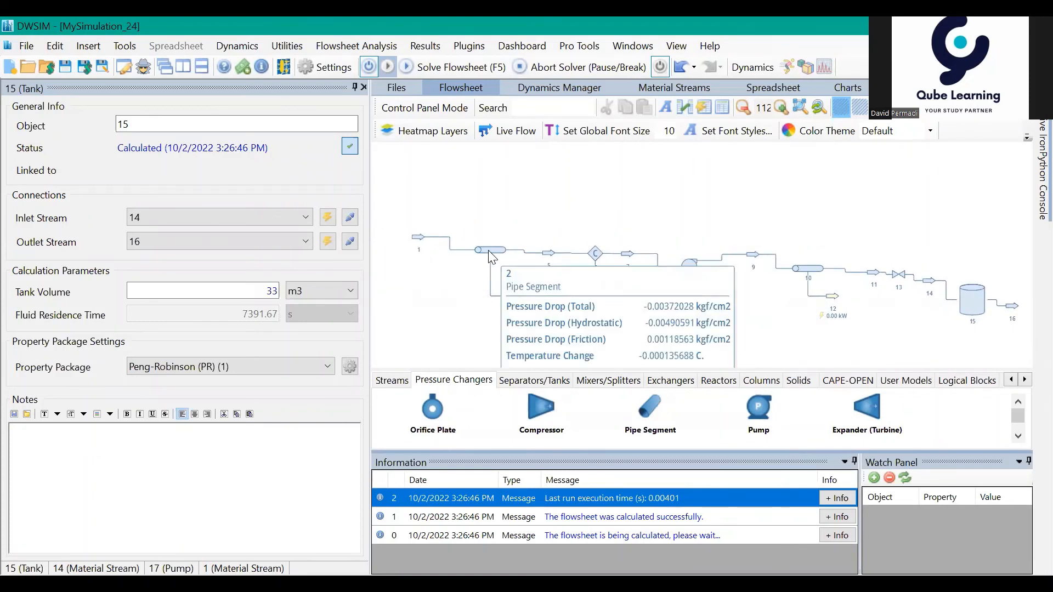
pyautogui.click(488, 252)
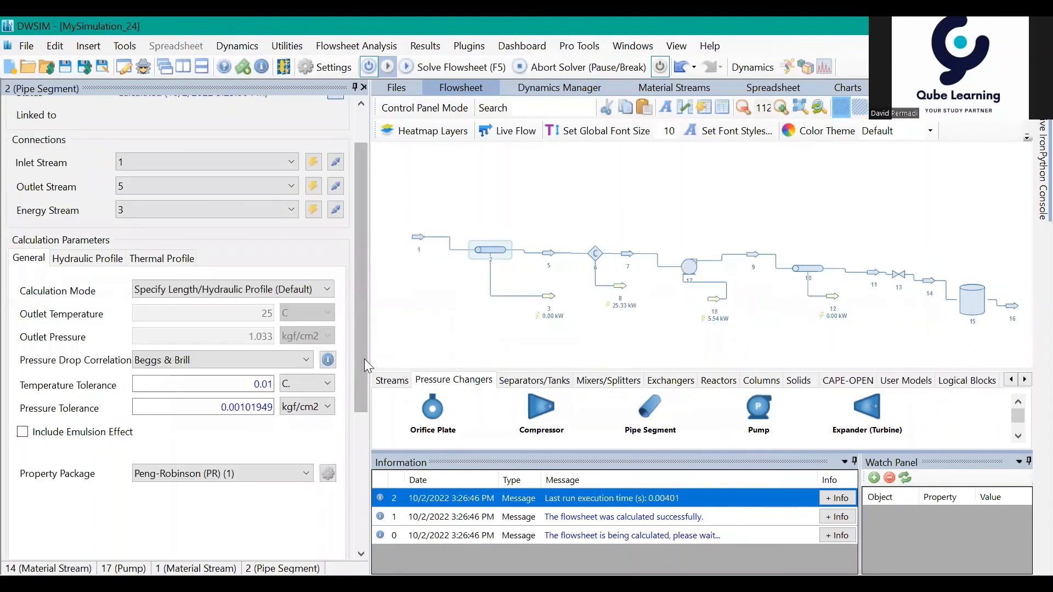
pyautogui.moveTo(362, 358); pyautogui.dragTo(355, 447)
pyautogui.moveTo(354, 474); pyautogui.dragTo(355, 425)
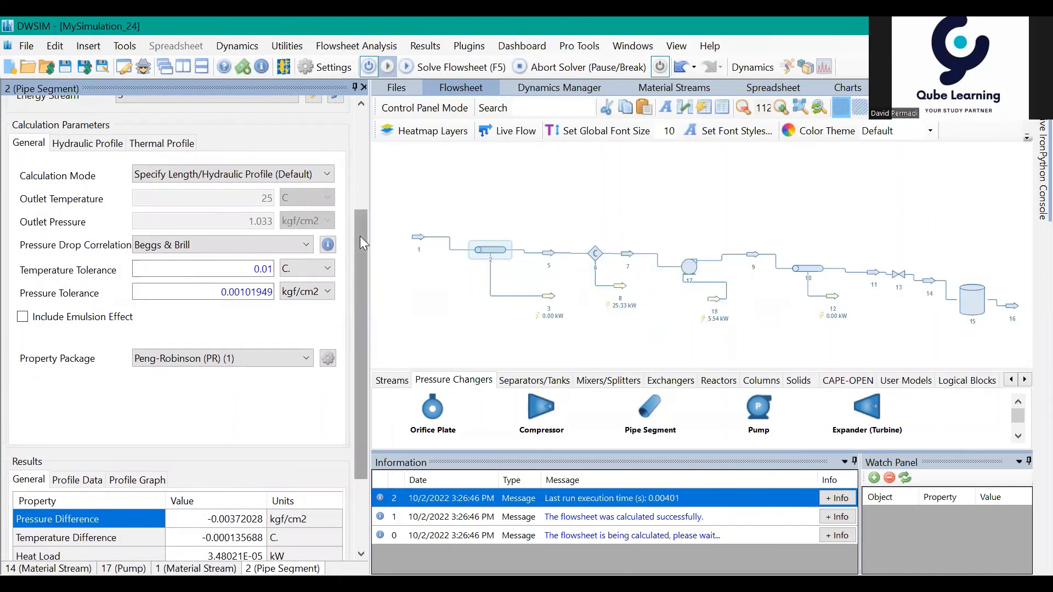
pyautogui.scroll(1, 361, 238)
pyautogui.scroll(-2, 363, 240)
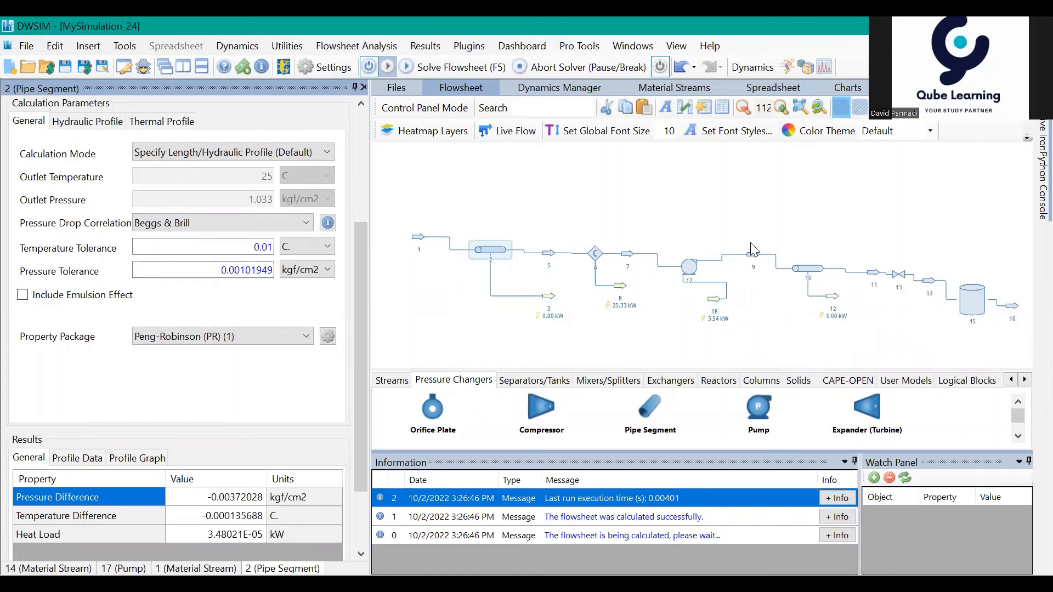
pyautogui.moveTo(814, 277)
pyautogui.click(630, 206)
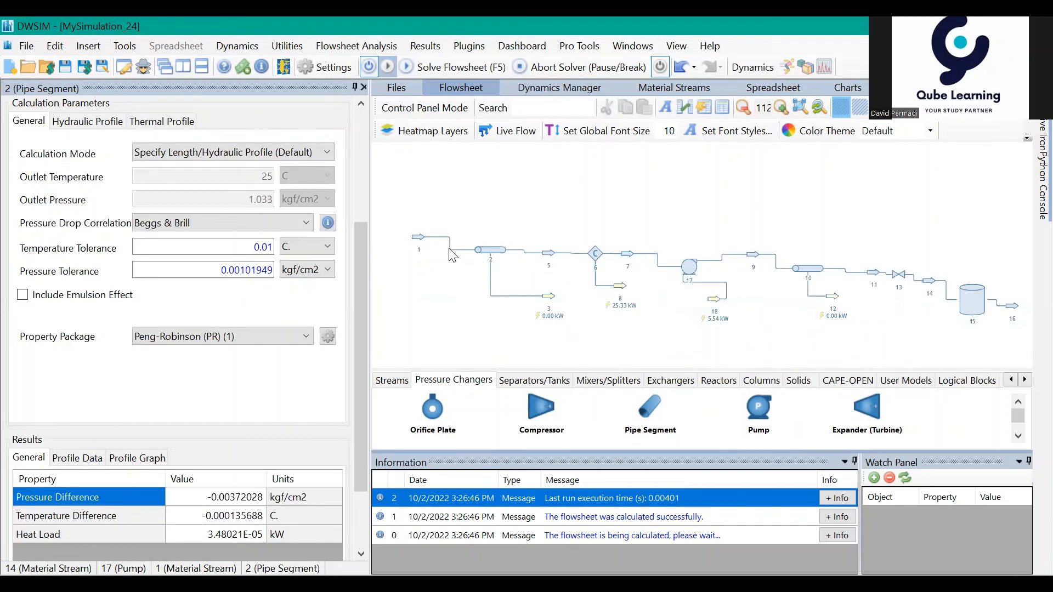
pyautogui.moveTo(614, 258)
pyautogui.moveTo(833, 307)
pyautogui.moveTo(666, 219); pyautogui.dragTo(641, 216)
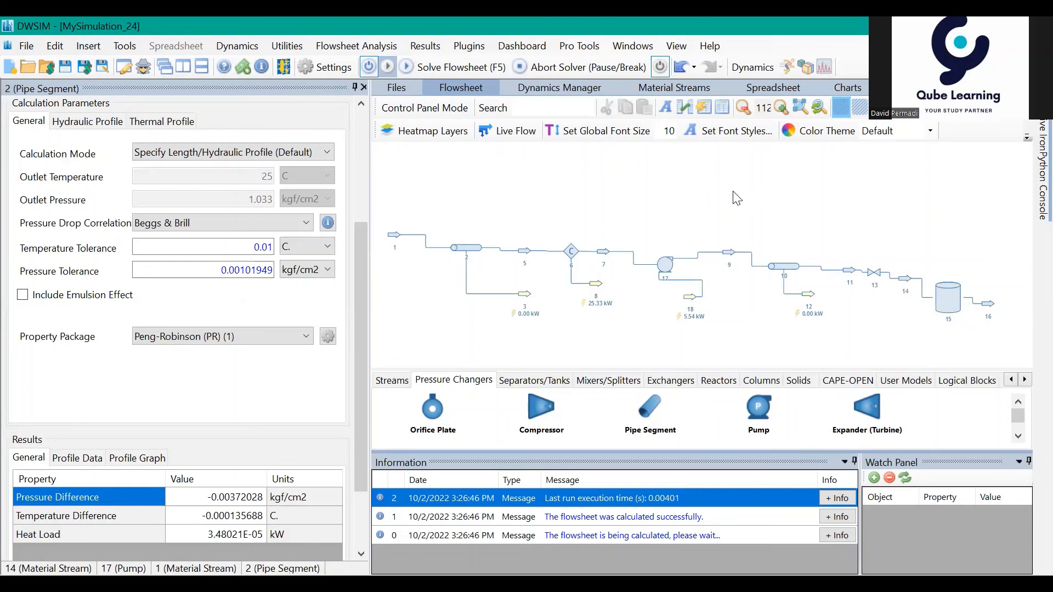
pyautogui.moveTo(733, 192); pyautogui.dragTo(725, 189)
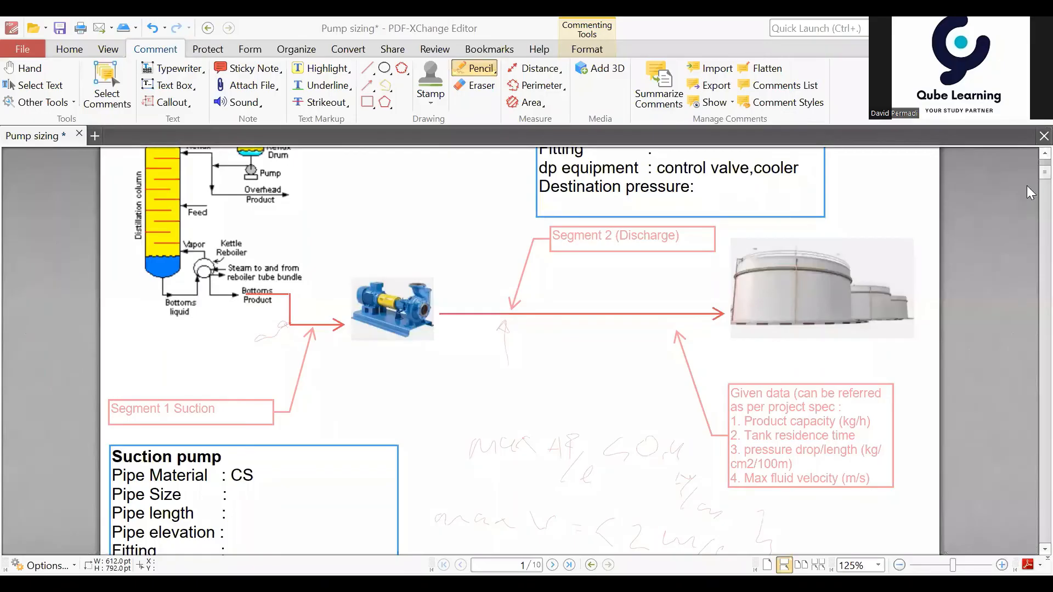
# Step: Switch to the Pump sizing document in PDF-XChange Editor and view the API RP 14E line sizing and flow rate formulas
pyautogui.moveTo(1044, 168)
pyautogui.mouseDown()
pyautogui.moveTo(1044, 207)
pyautogui.moveTo(1044, 188)
pyautogui.mouseUp()
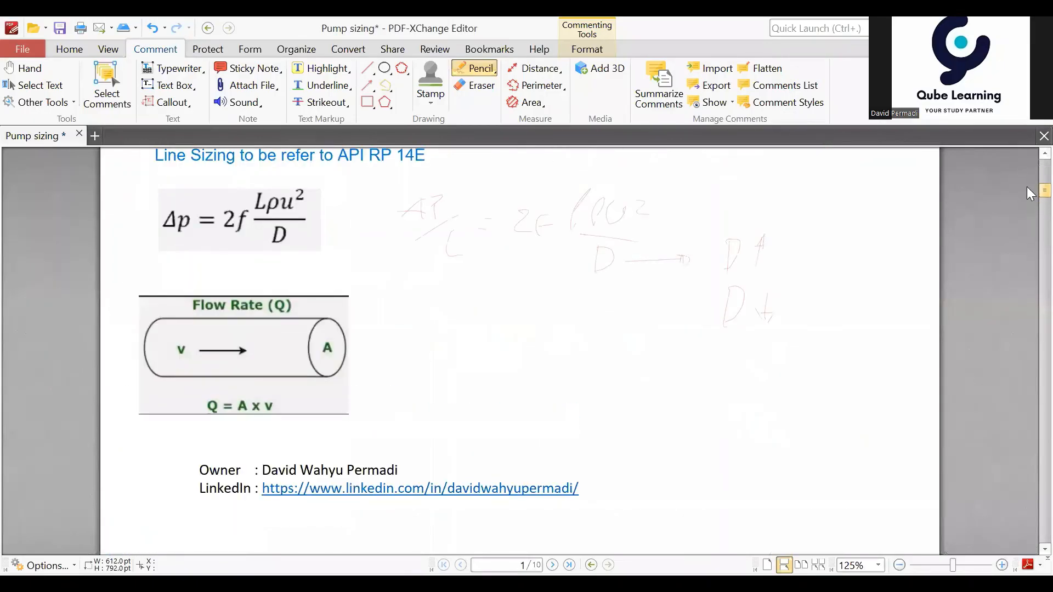
pyautogui.scroll(1, 1026, 155)
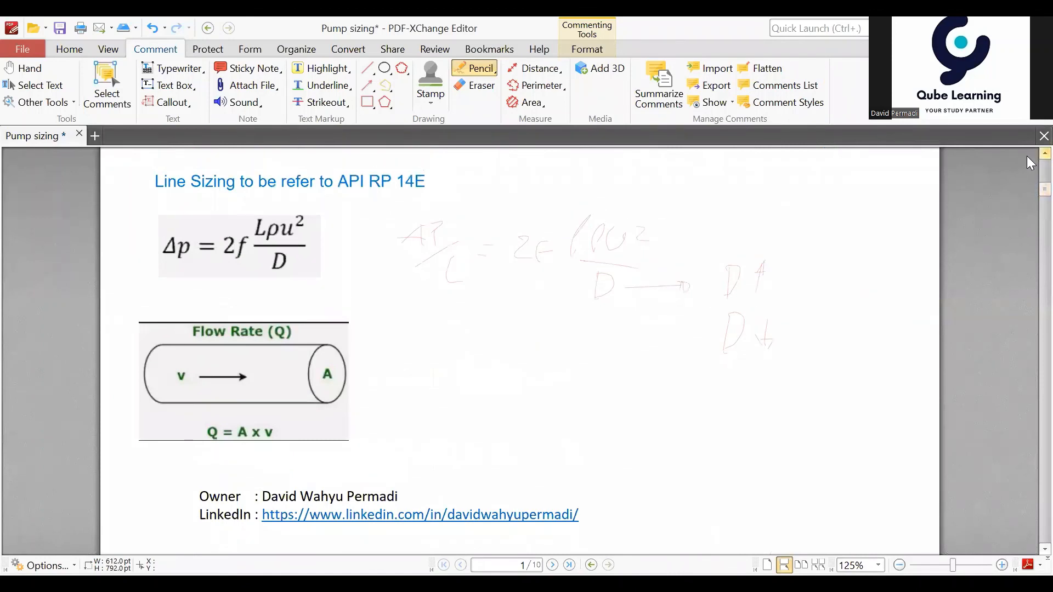